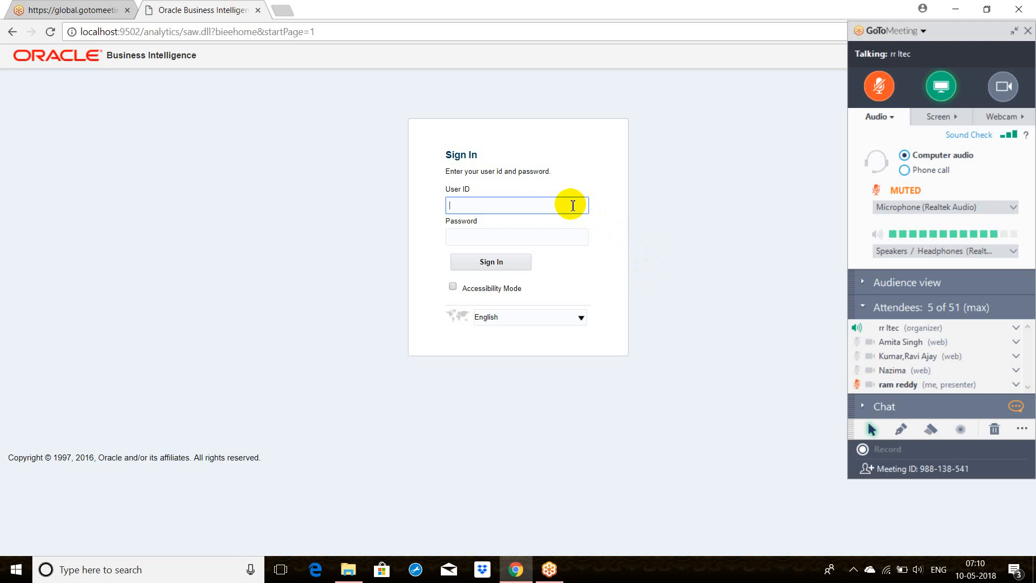
Step: Sign in to Oracle Business Intelligence as weblogic with the account password, granting the organizer's keyboard and mouse control request
{"action": "type", "text": "weblogic"}
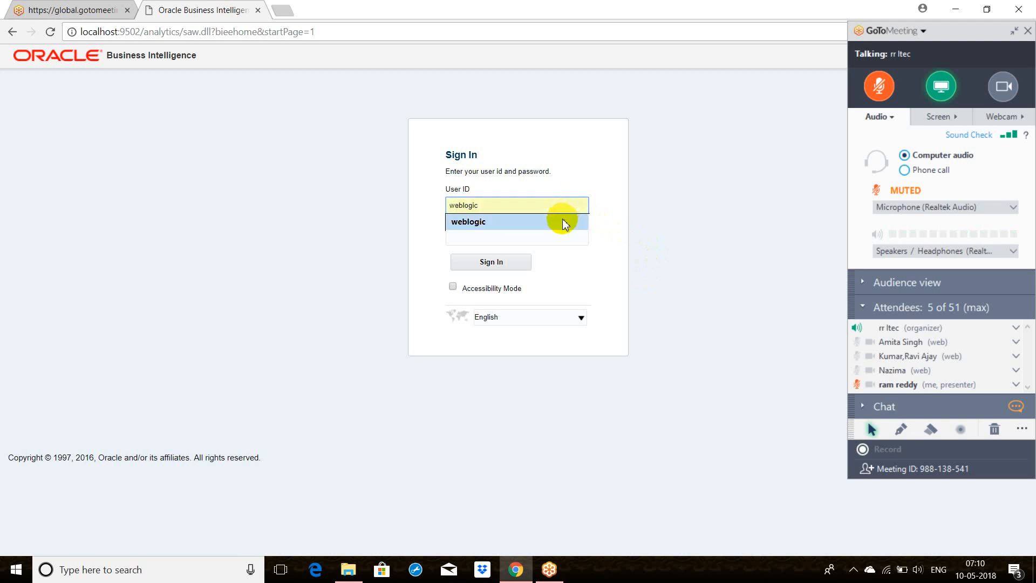
{"action": "left_click", "coordinate": [561, 221]}
{"action": "left_click", "coordinate": [556, 236]}
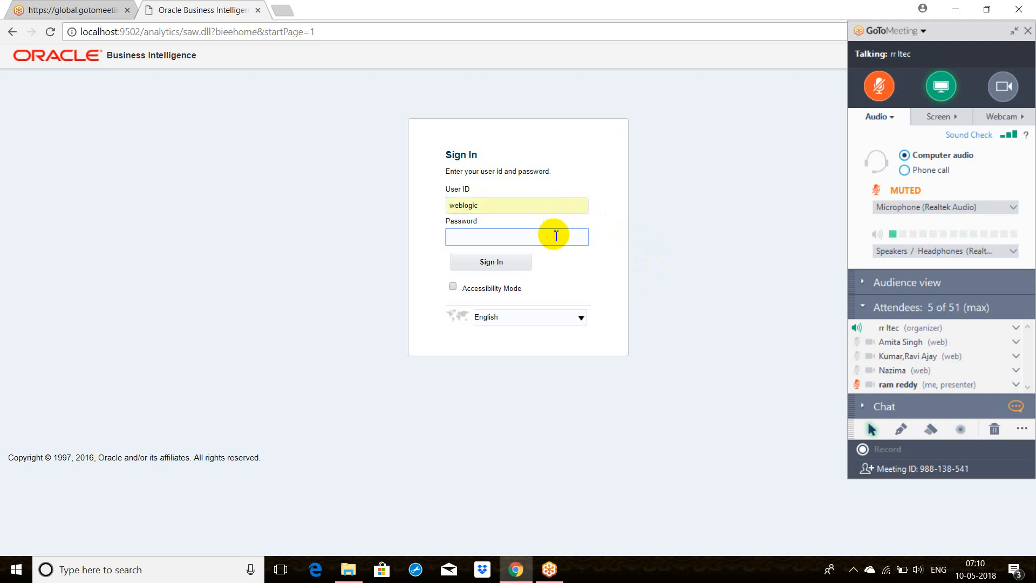
{"action": "type", "text": "••"}
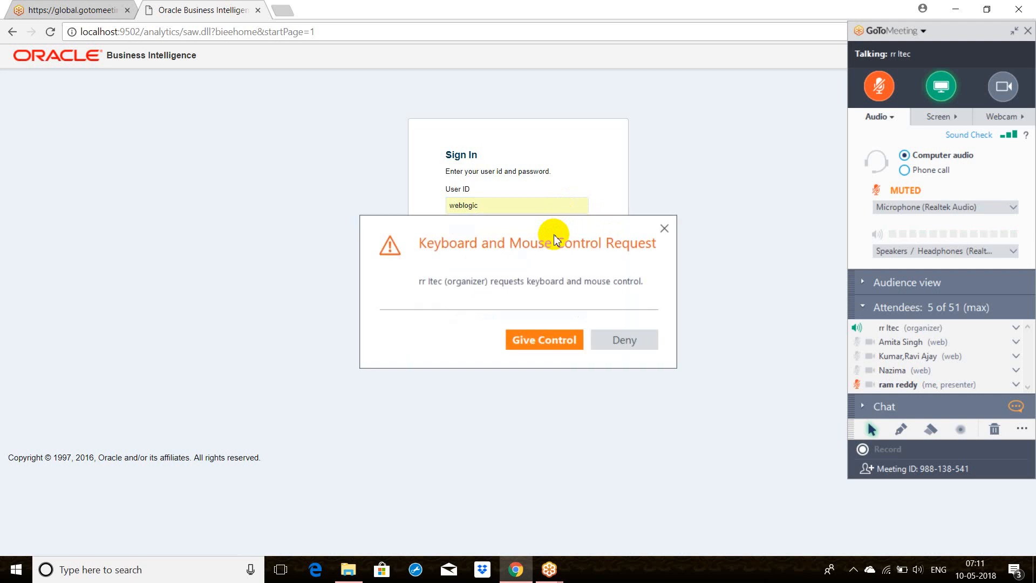
{"action": "left_click", "coordinate": [536, 338]}
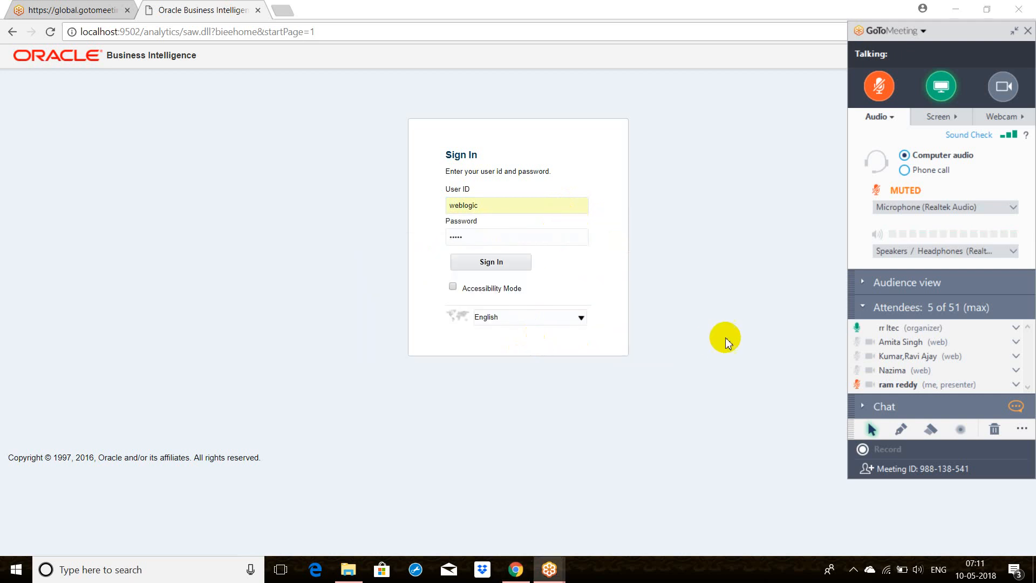
{"action": "left_click", "coordinate": [648, 373]}
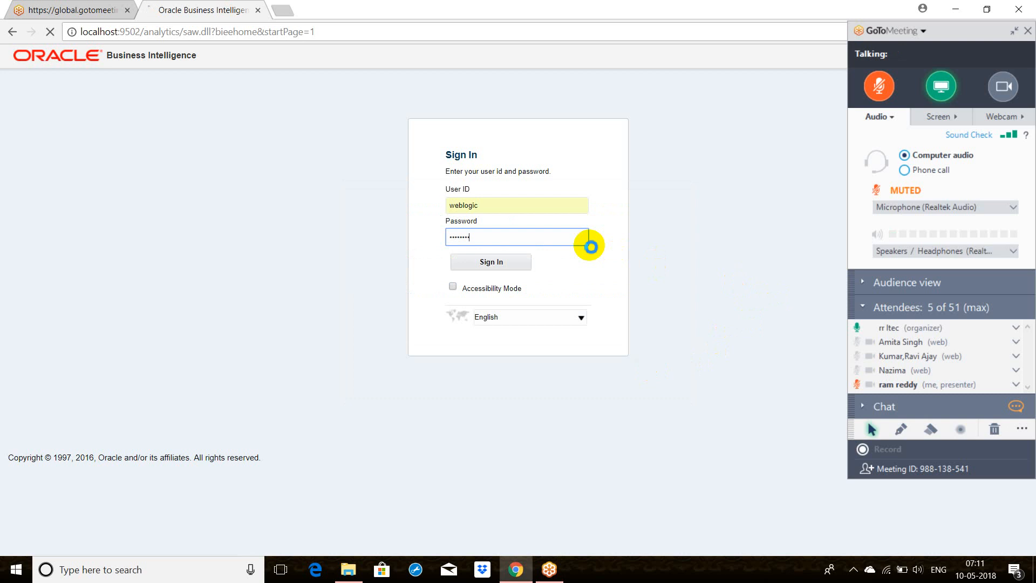
{"action": "key", "text": "Return"}
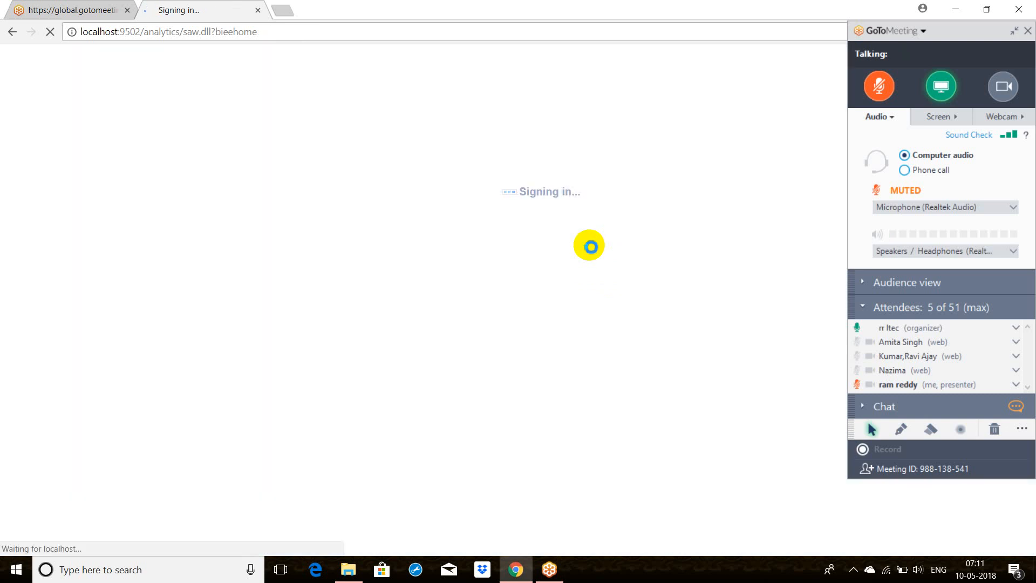
Step: Collapse the meeting control panel to clear the view of the home page
{"action": "left_click", "coordinate": [1014, 32]}
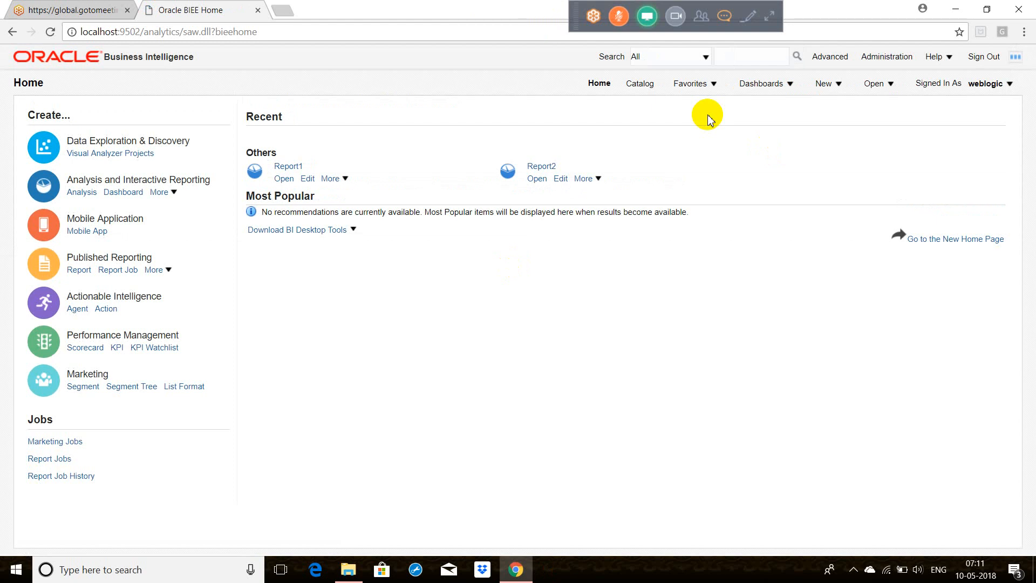
{"action": "left_click", "coordinate": [826, 91]}
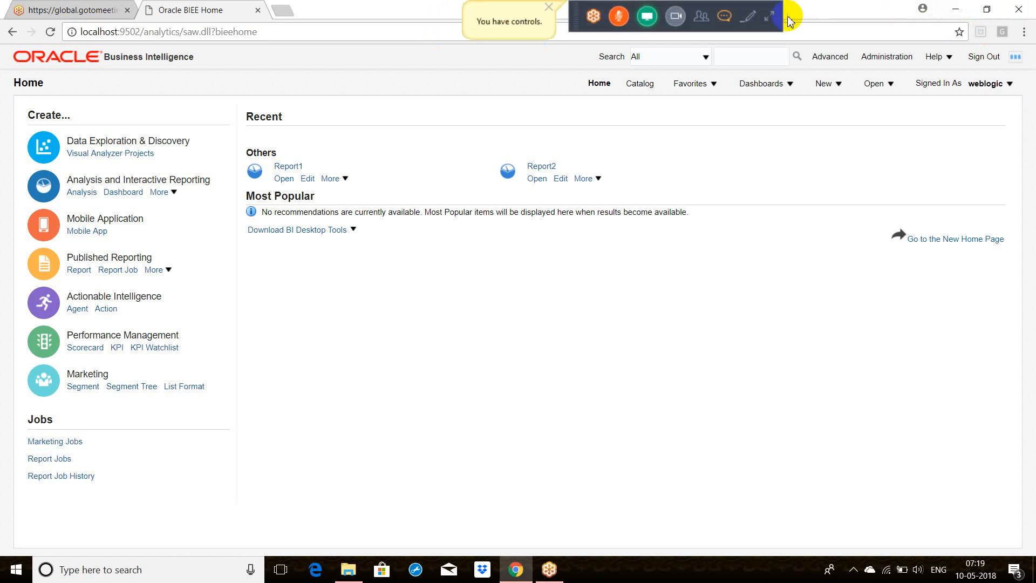
Step: Send the chat message "Continue the class" to everyone in the meeting and close the chat
{"action": "left_click", "coordinate": [725, 16]}
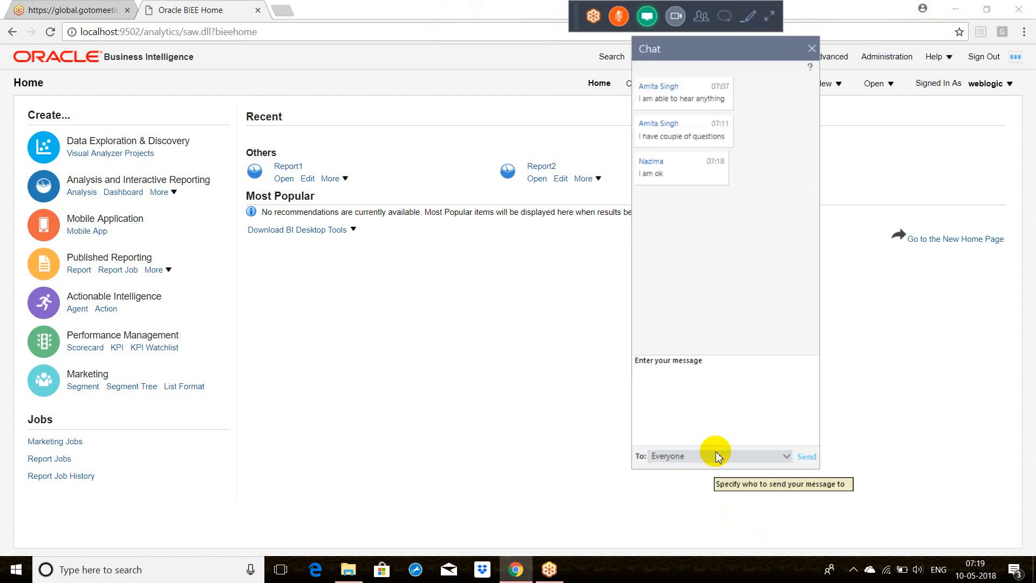
{"action": "left_click", "coordinate": [704, 372]}
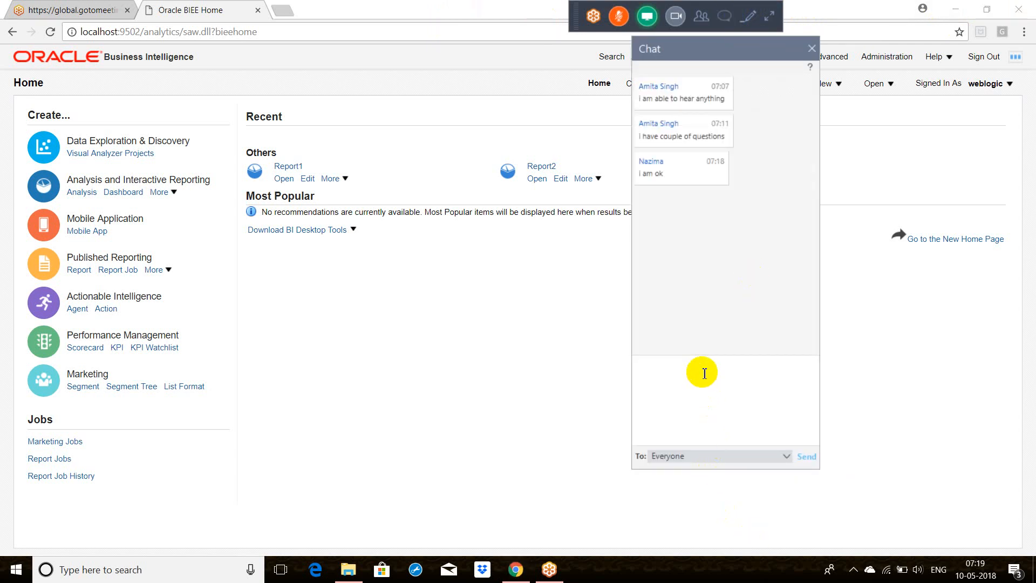
{"action": "type", "text": "Continue the class"}
{"action": "key", "text": "Return"}
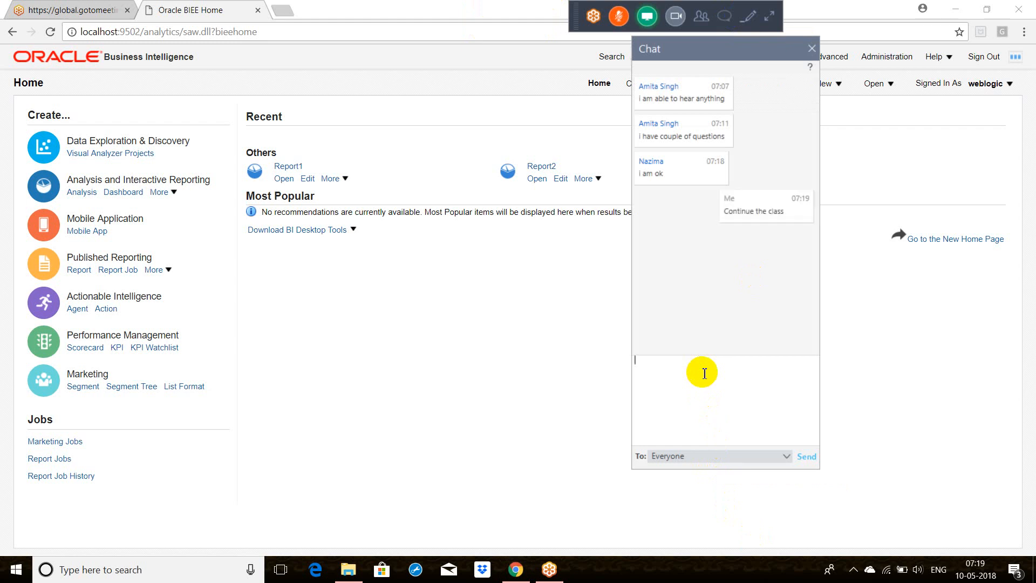
{"action": "left_click", "coordinate": [812, 48]}
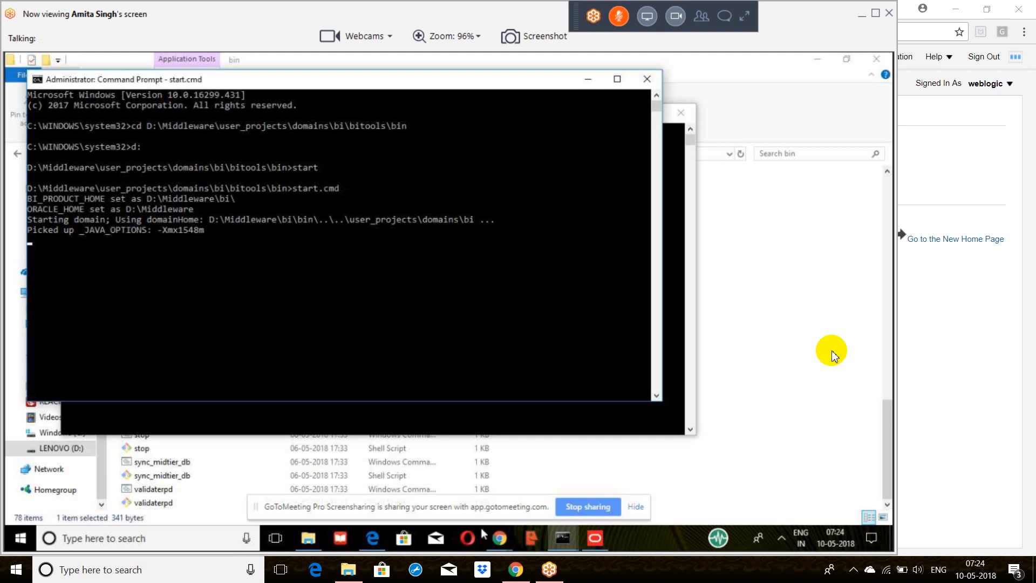
Step: Switch to the Oracle BI Administration Tool and review the content settings of the Dim-Customer-1000 logical table source
{"action": "left_click", "coordinate": [500, 538]}
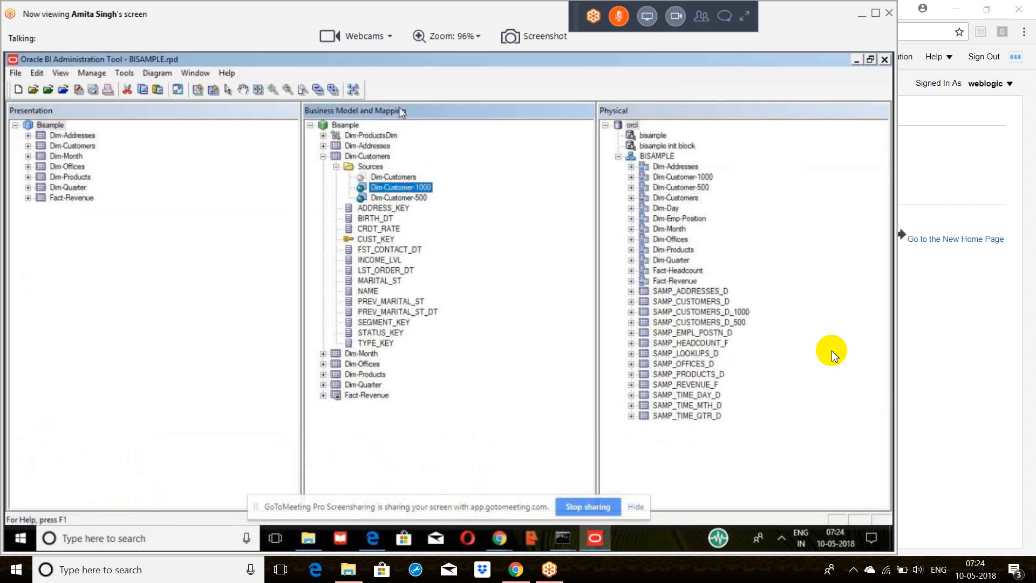
{"action": "left_click", "coordinate": [388, 200]}
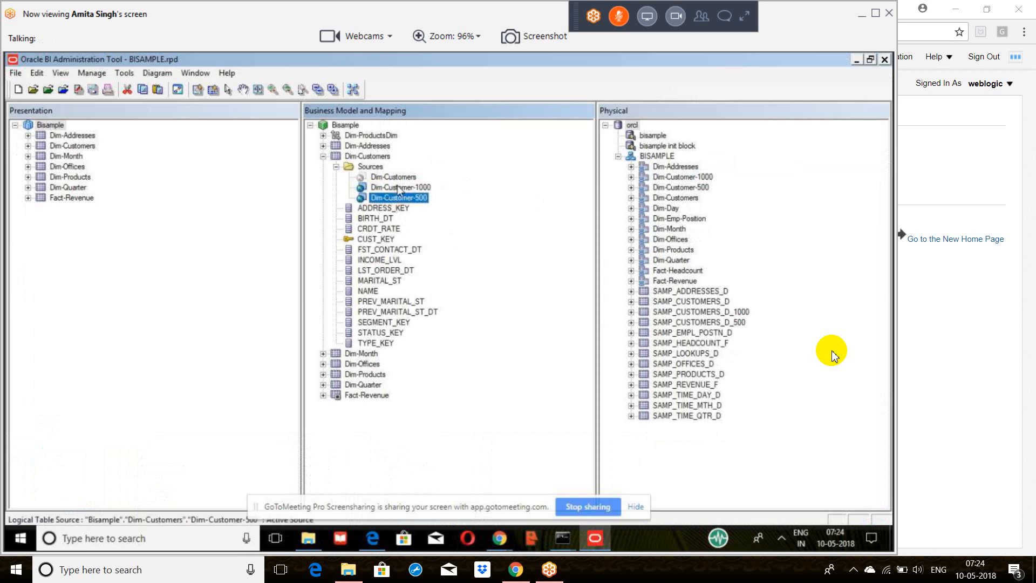
{"action": "left_click", "coordinate": [396, 189]}
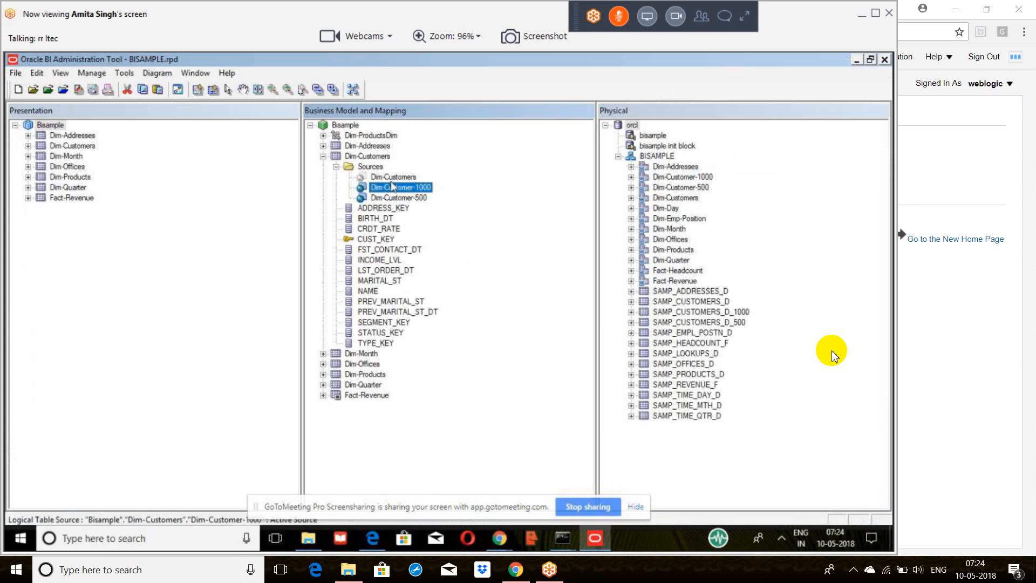
{"action": "double_click", "coordinate": [397, 188]}
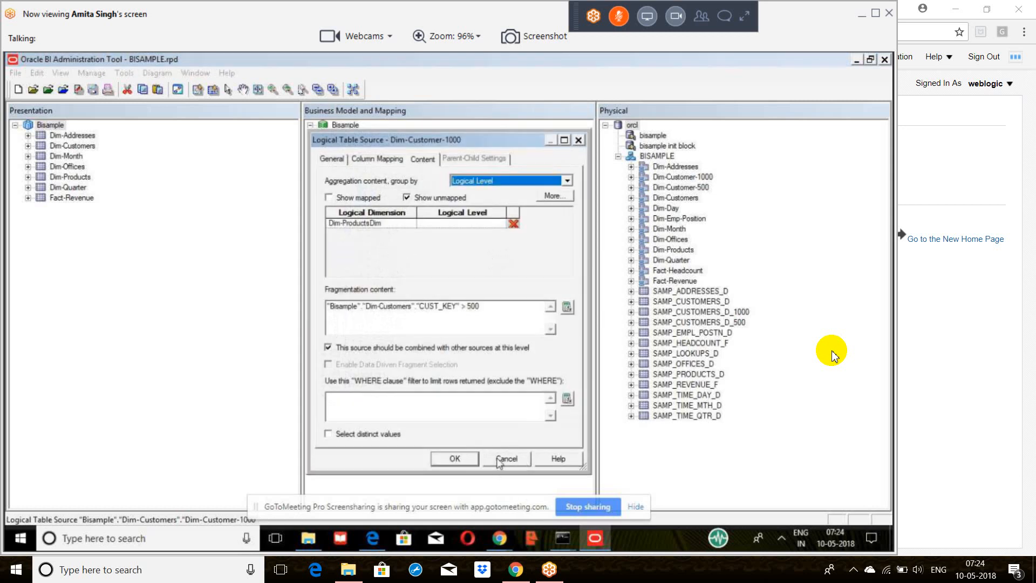
{"action": "left_click", "coordinate": [455, 459]}
{"action": "left_click", "coordinate": [346, 125]}
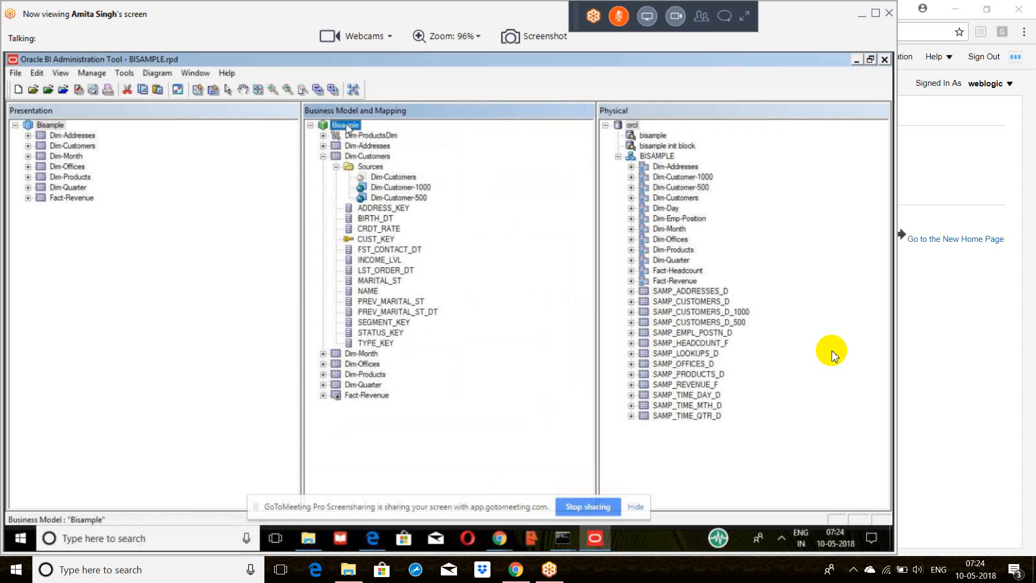
Step: Reopen the Dim-Customer-1000 source and look through the logical levels offered for Dim-ProductsDim, leaving without changes
{"action": "double_click", "coordinate": [391, 189]}
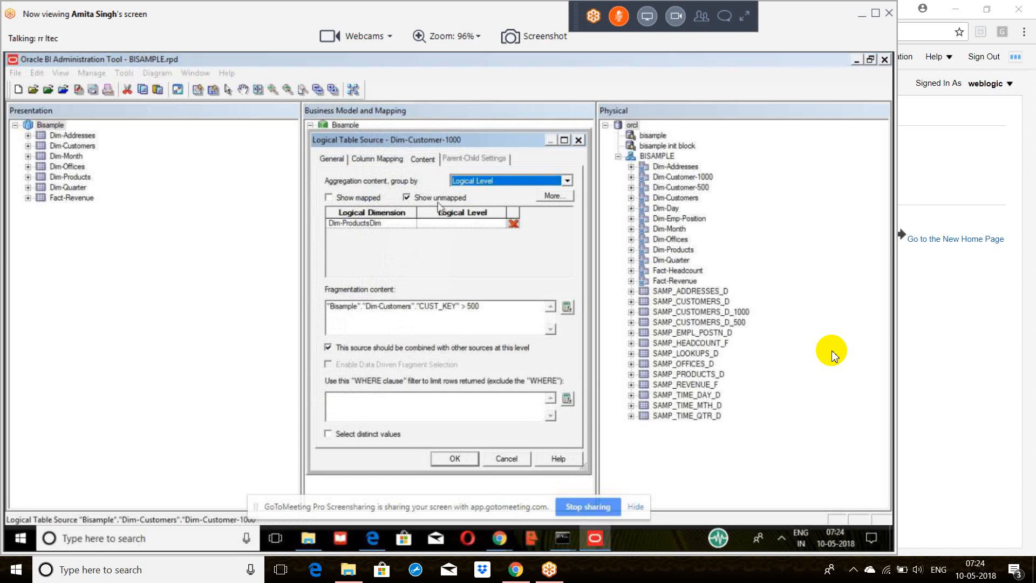
{"action": "left_click", "coordinate": [486, 224]}
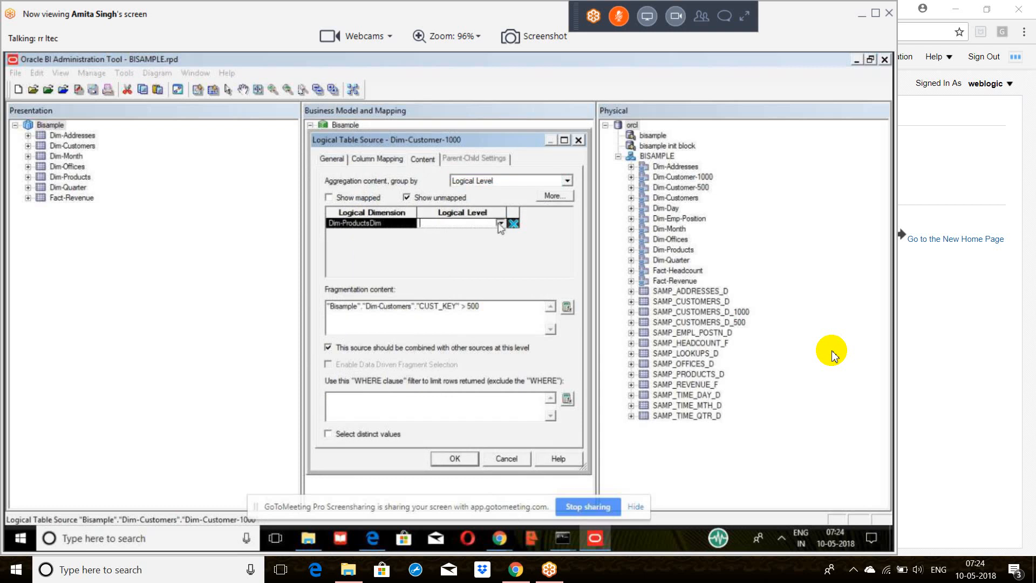
{"action": "left_click", "coordinate": [501, 223]}
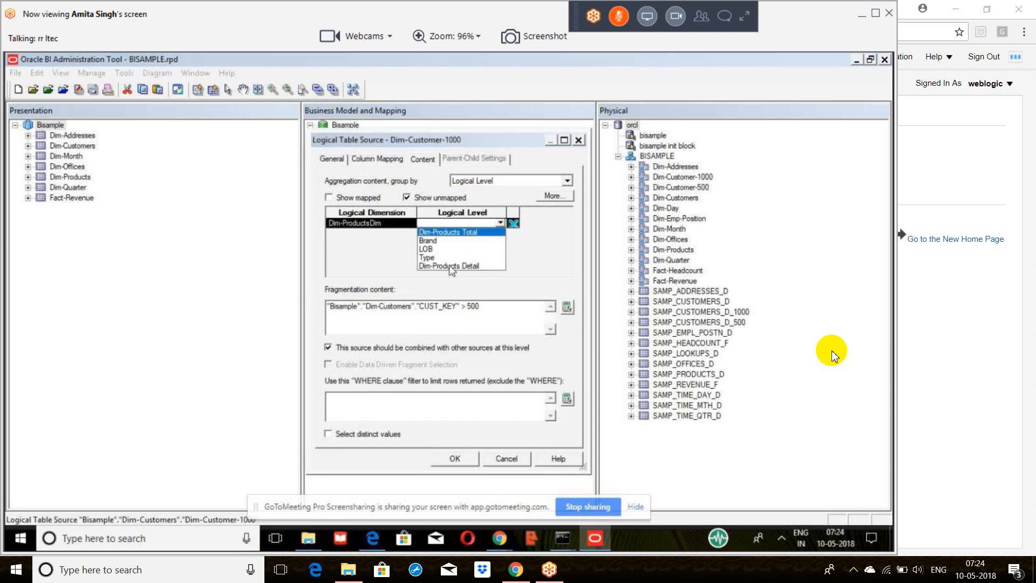
{"action": "left_click", "coordinate": [517, 271]}
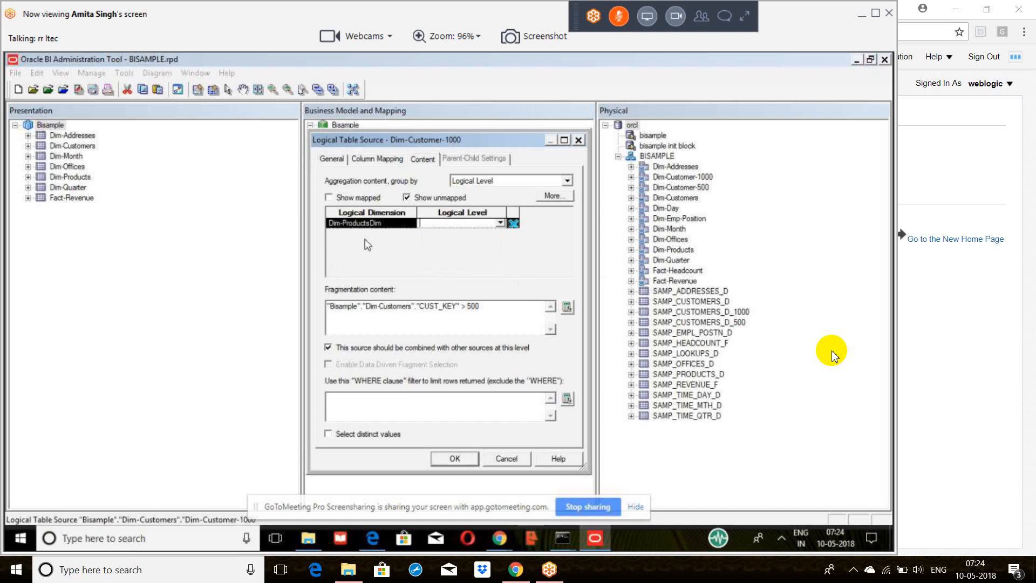
{"action": "left_click", "coordinate": [508, 462]}
Step: Check the start.cmd run in the Administrator Command Prompt and return to the Oracle BI Administration Tool
{"action": "mouse_move", "coordinate": [563, 538]}
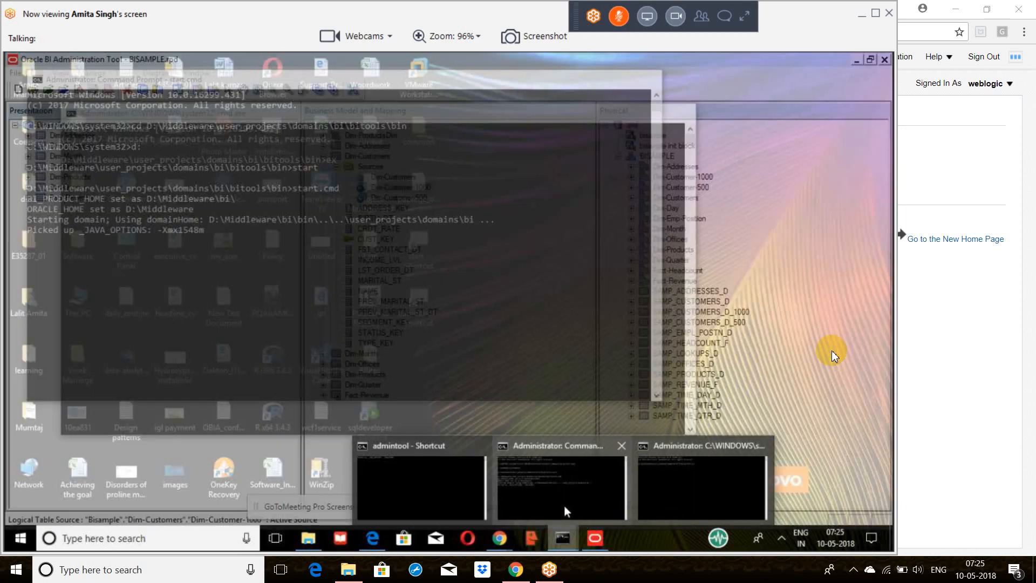
{"action": "left_click", "coordinate": [565, 506]}
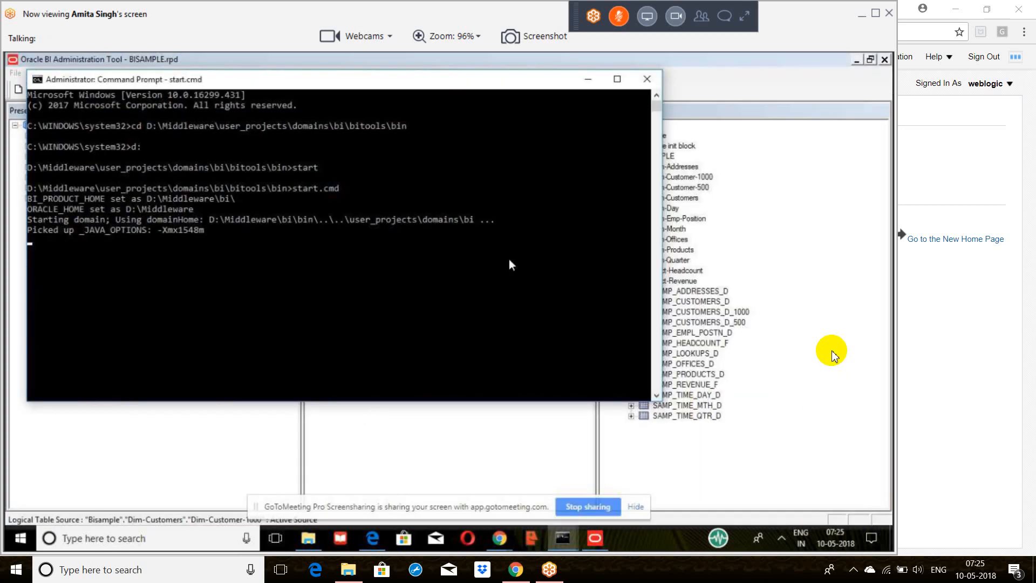
{"action": "left_click", "coordinate": [550, 468]}
Step: Turn on "Allow first Connection Pool for Init Blocks" in the general options and apply the options
{"action": "left_click", "coordinate": [124, 73]}
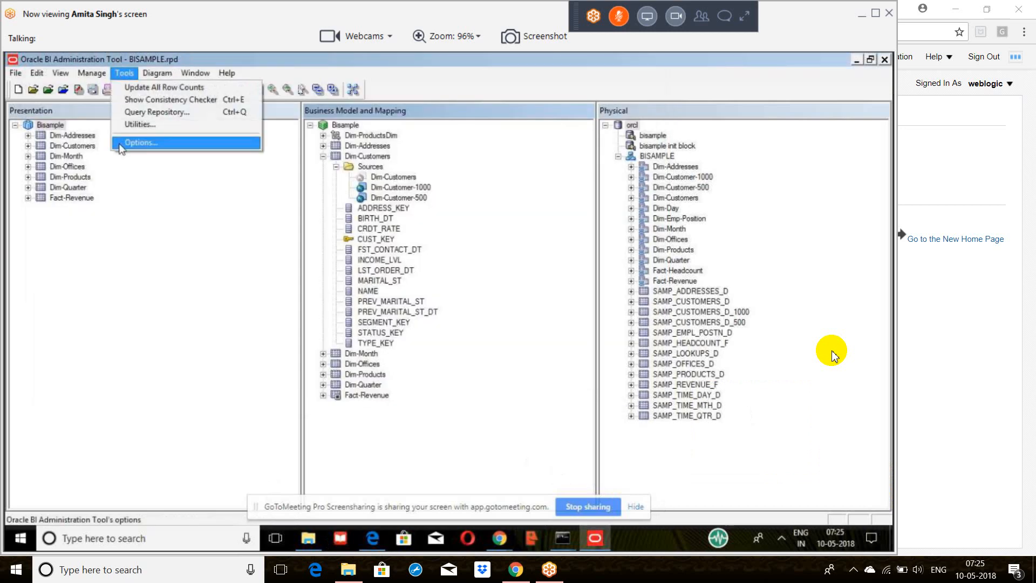
{"action": "left_click", "coordinate": [122, 143]}
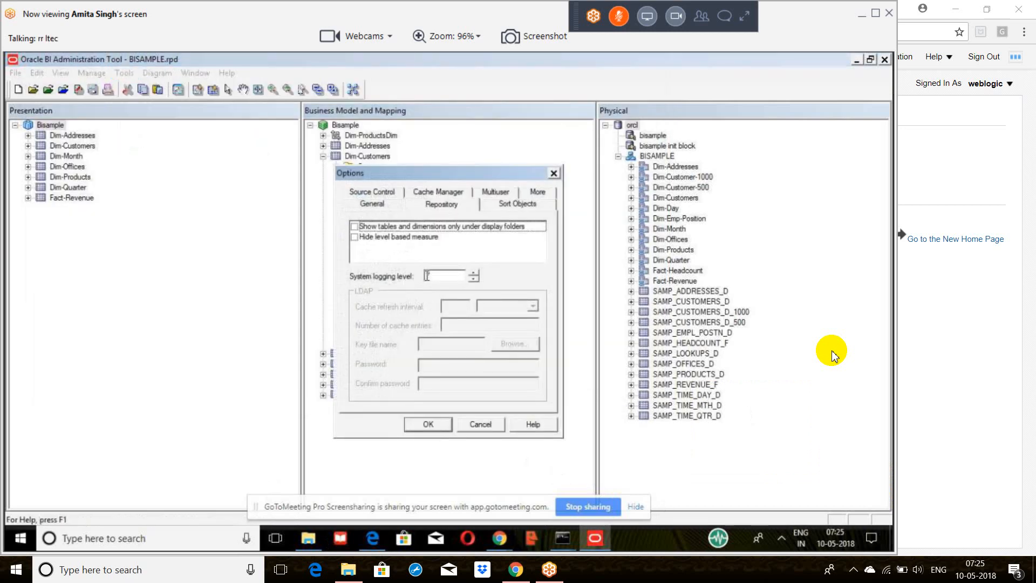
{"action": "left_click", "coordinate": [372, 205]}
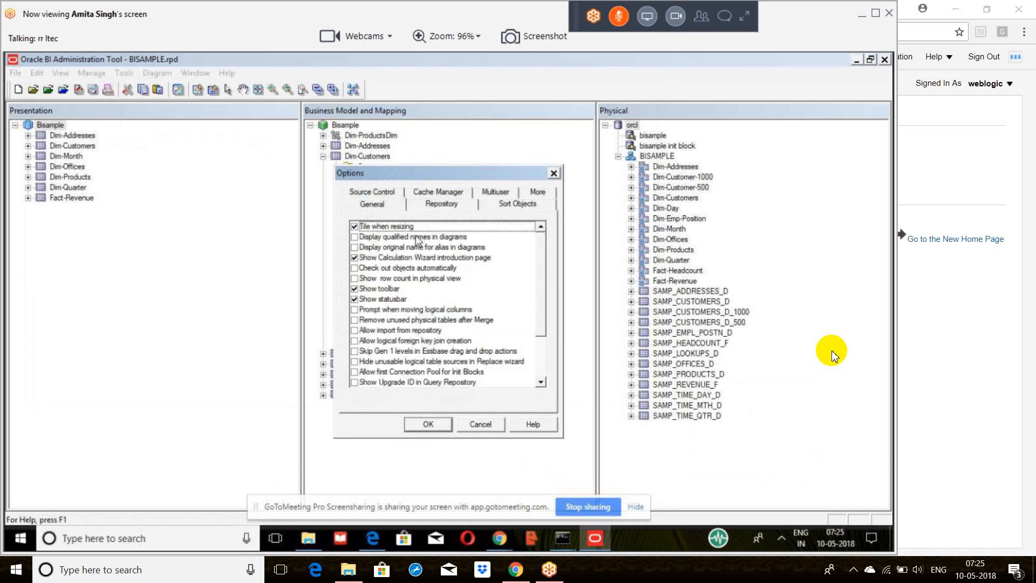
{"action": "left_click", "coordinate": [471, 229]}
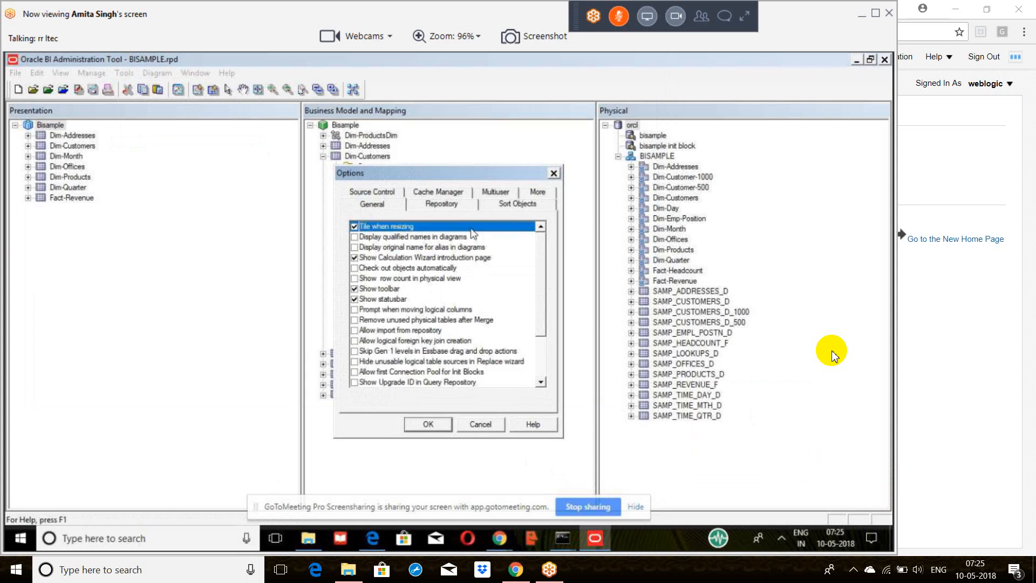
{"action": "key", "text": "Down"}
{"action": "key", "text": "Down"}
{"action": "key", "text": "Down"}
{"action": "key", "text": "Down"}
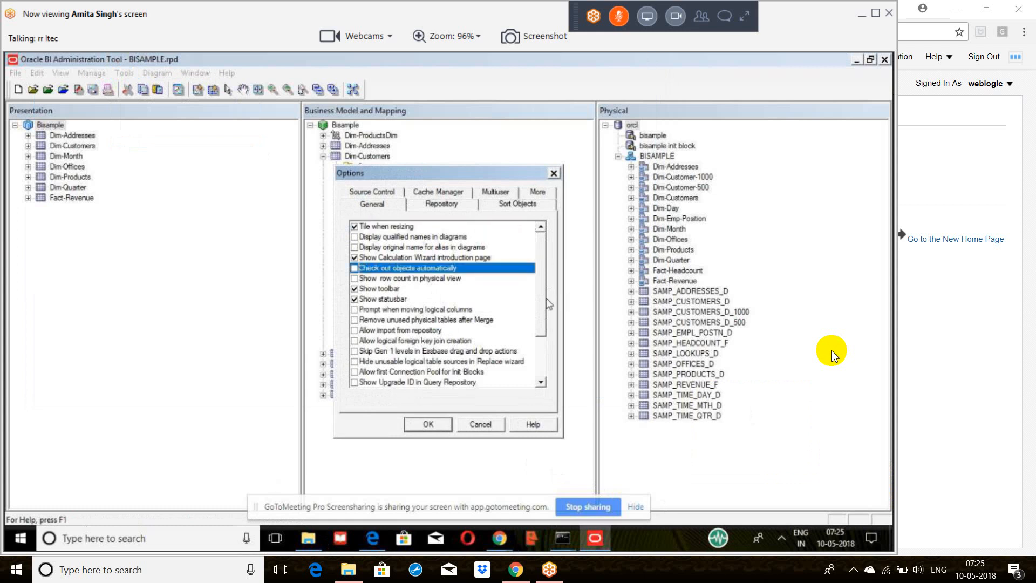
{"action": "scroll", "coordinate": [545, 304], "scroll_direction": "down", "scroll_amount": 1}
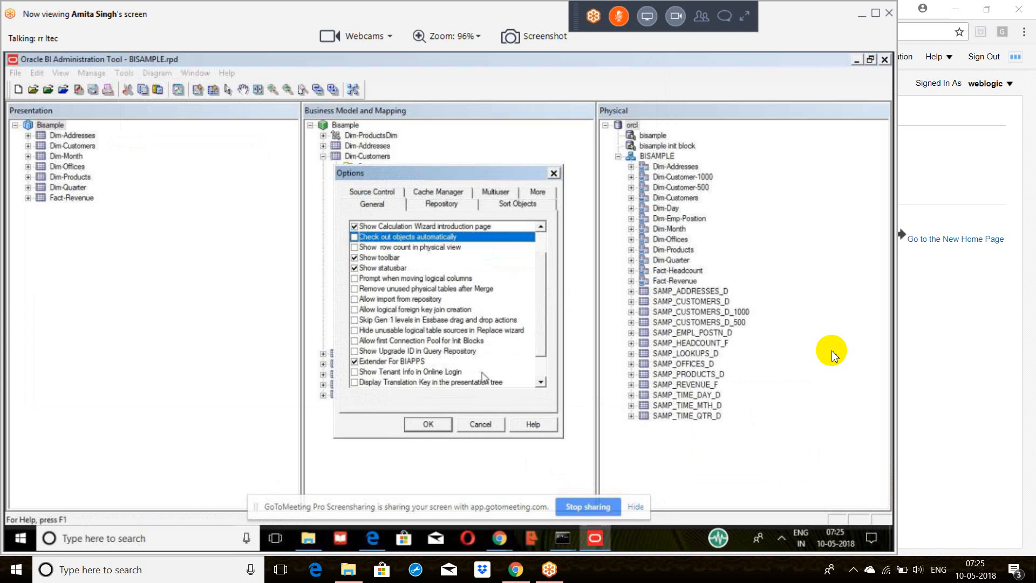
{"action": "left_click", "coordinate": [356, 343]}
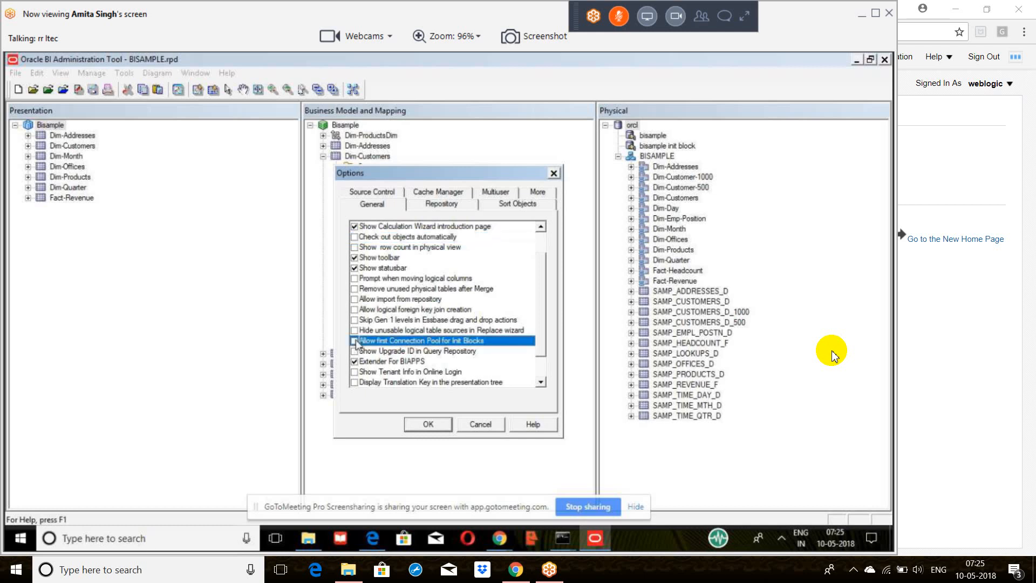
{"action": "left_click", "coordinate": [355, 340]}
{"action": "left_click", "coordinate": [428, 425]}
Step: Select the bisample init block connection pool in the physical layer and open the Variable Manager
{"action": "left_click", "coordinate": [654, 146]}
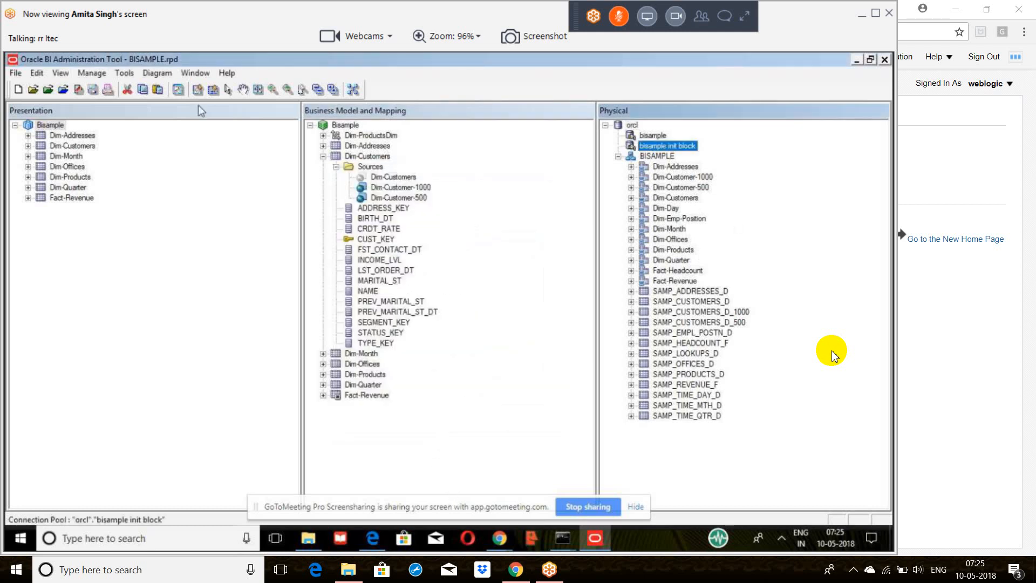
{"action": "left_click", "coordinate": [92, 73]}
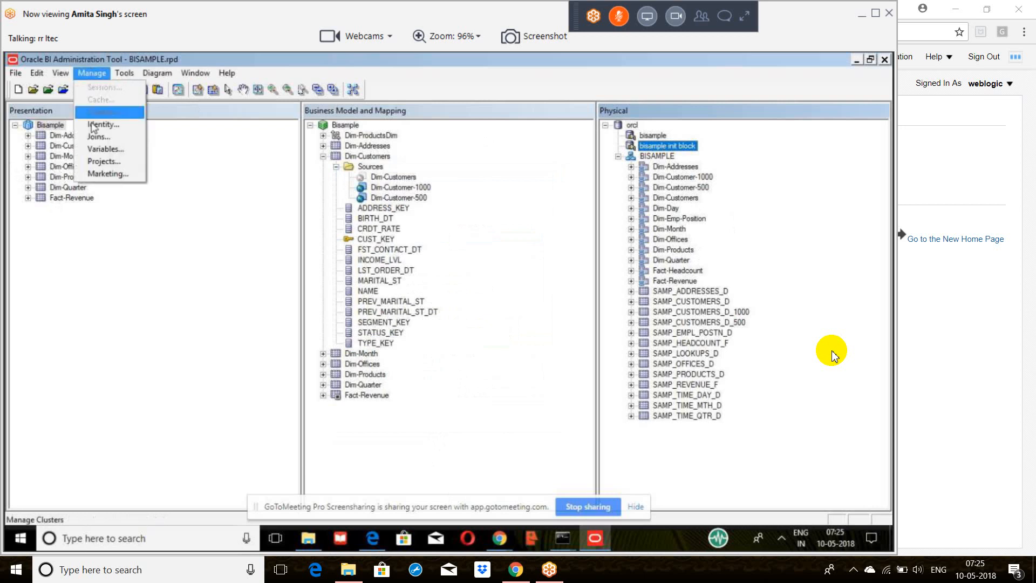
{"action": "left_click", "coordinate": [107, 149]}
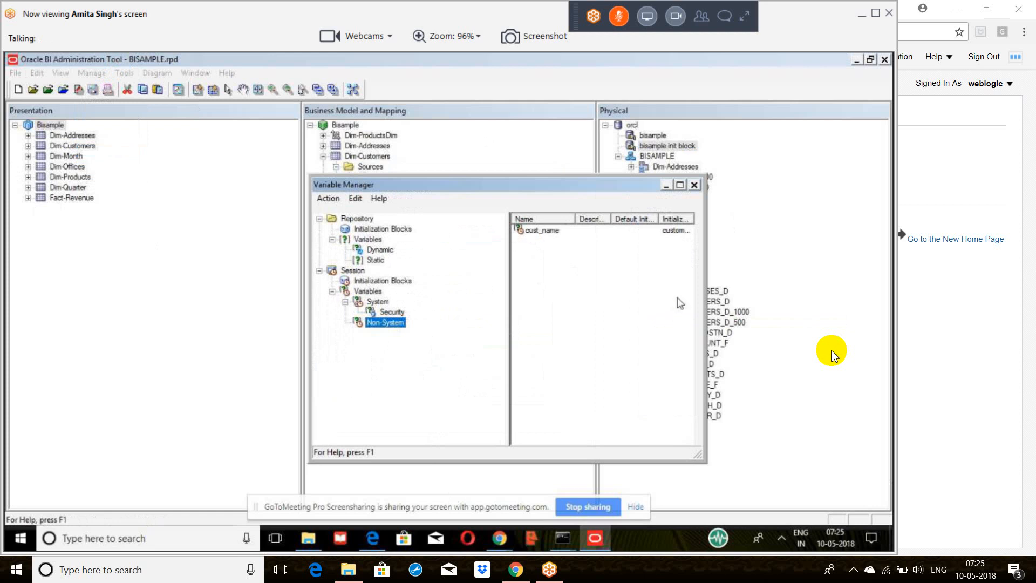
{"action": "right_click", "coordinate": [547, 266]}
{"action": "left_click", "coordinate": [578, 273]}
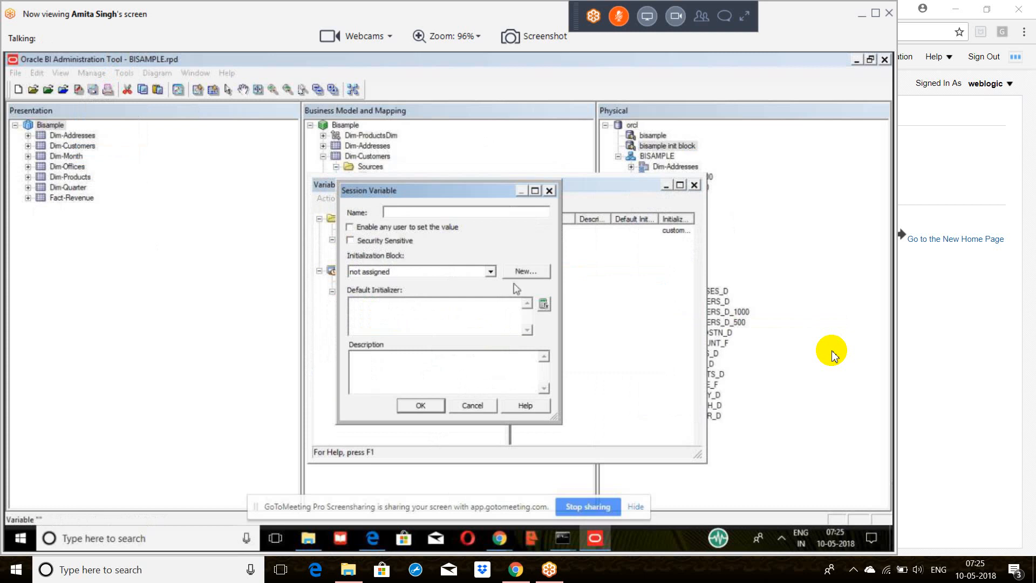
{"action": "left_click", "coordinate": [471, 409]}
Step: Start a new session initialization block, look at the connection pools selectable for its data source, and leave the Variable Manager without saving
{"action": "left_click", "coordinate": [372, 280]}
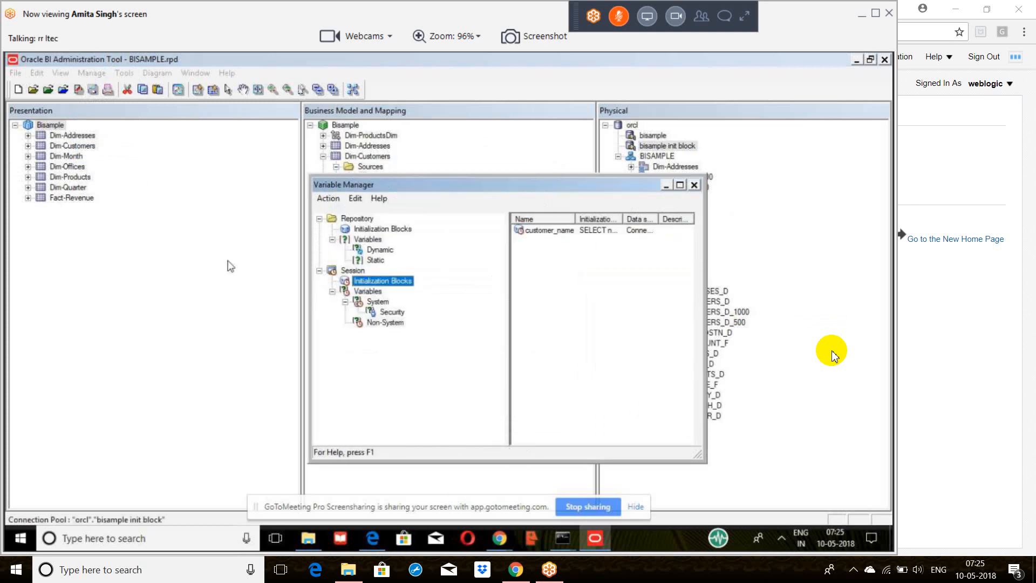
{"action": "left_click", "coordinate": [354, 271]}
{"action": "right_click", "coordinate": [577, 272]}
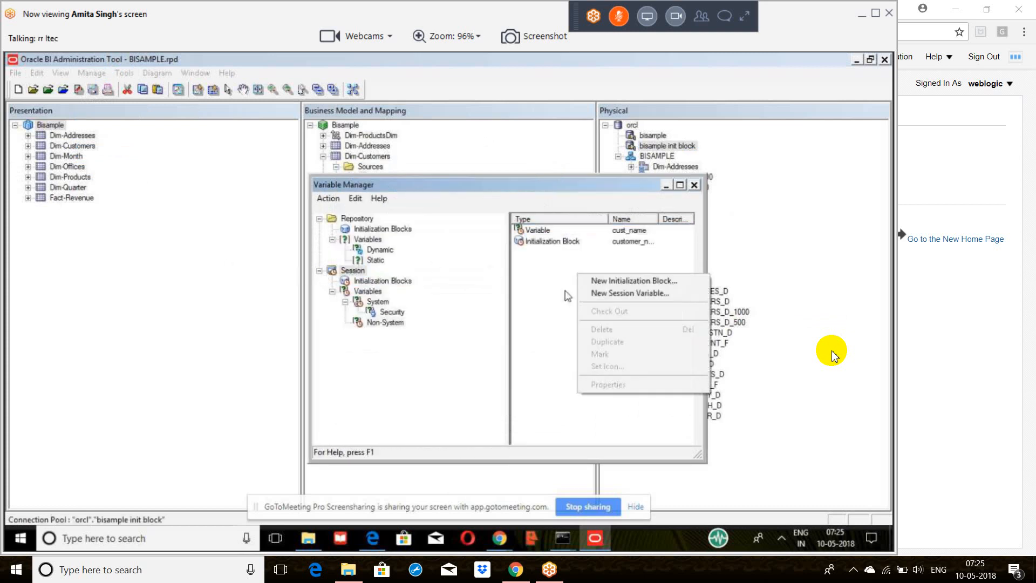
{"action": "left_click", "coordinate": [604, 280]}
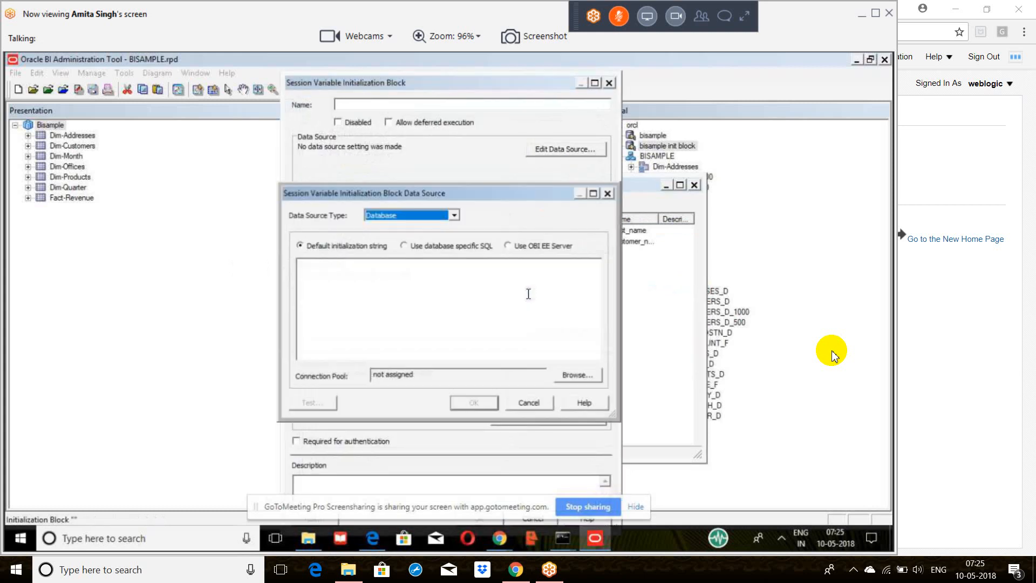
{"action": "left_click", "coordinate": [577, 374]}
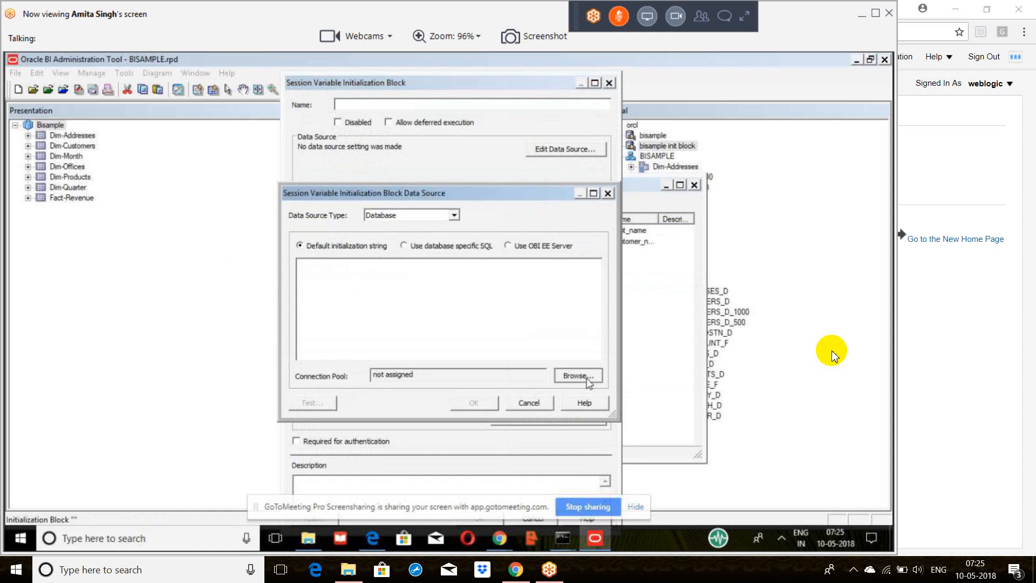
{"action": "left_click", "coordinate": [434, 316]}
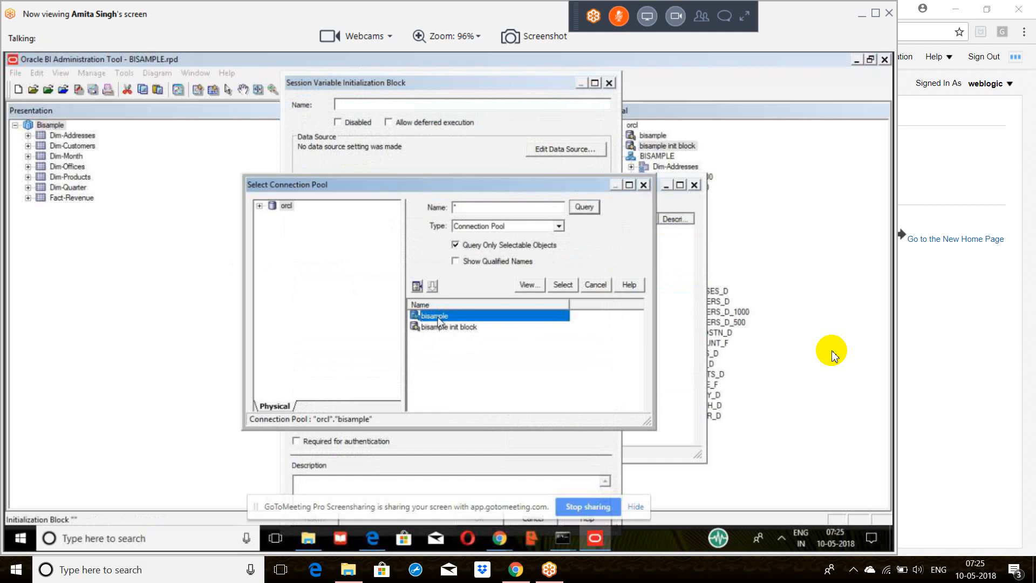
{"action": "left_click", "coordinate": [644, 185]}
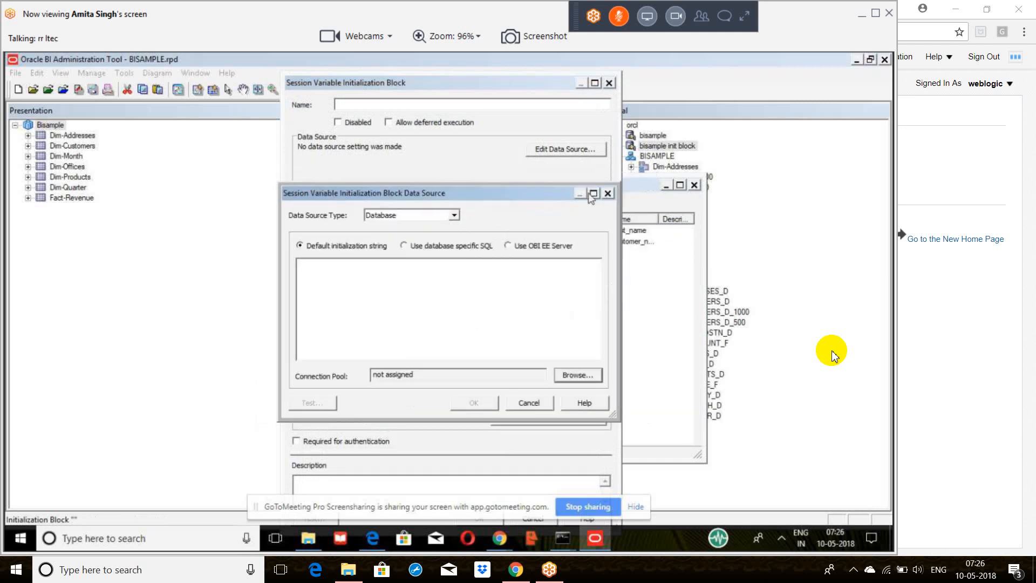
{"action": "left_click", "coordinate": [607, 193]}
{"action": "left_click", "coordinate": [609, 82]}
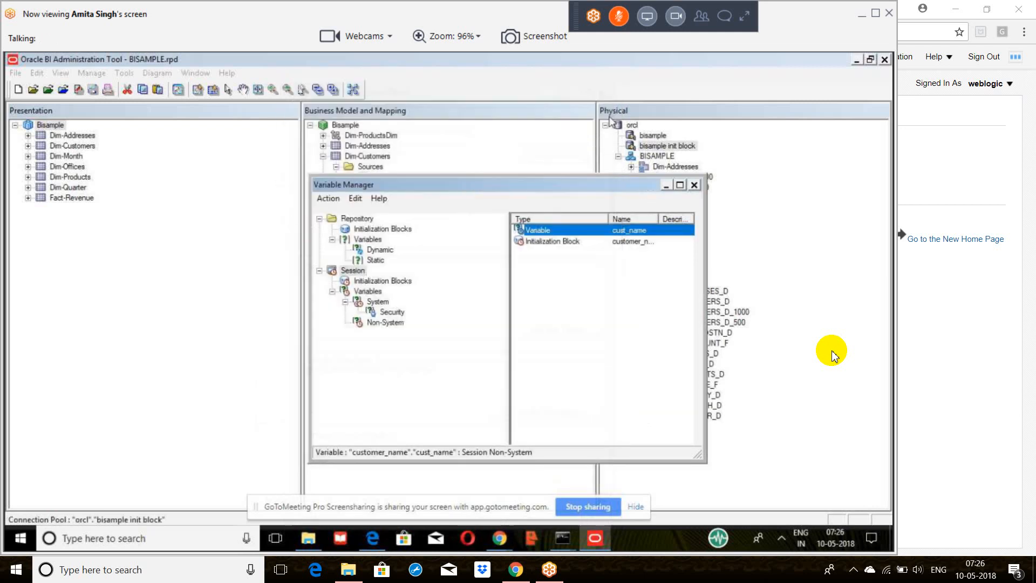
{"action": "left_click", "coordinate": [701, 187]}
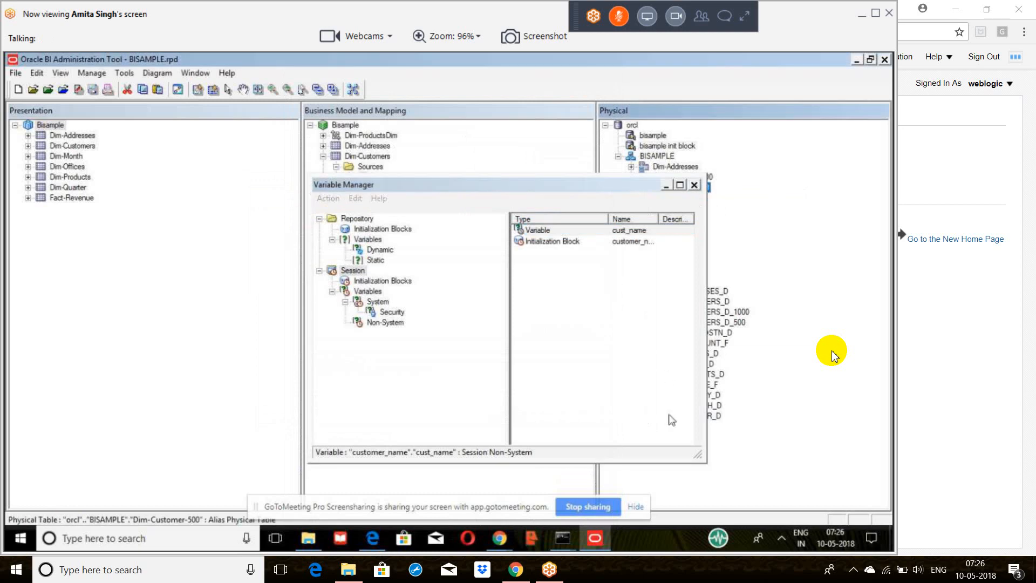
{"action": "left_click", "coordinate": [695, 185]}
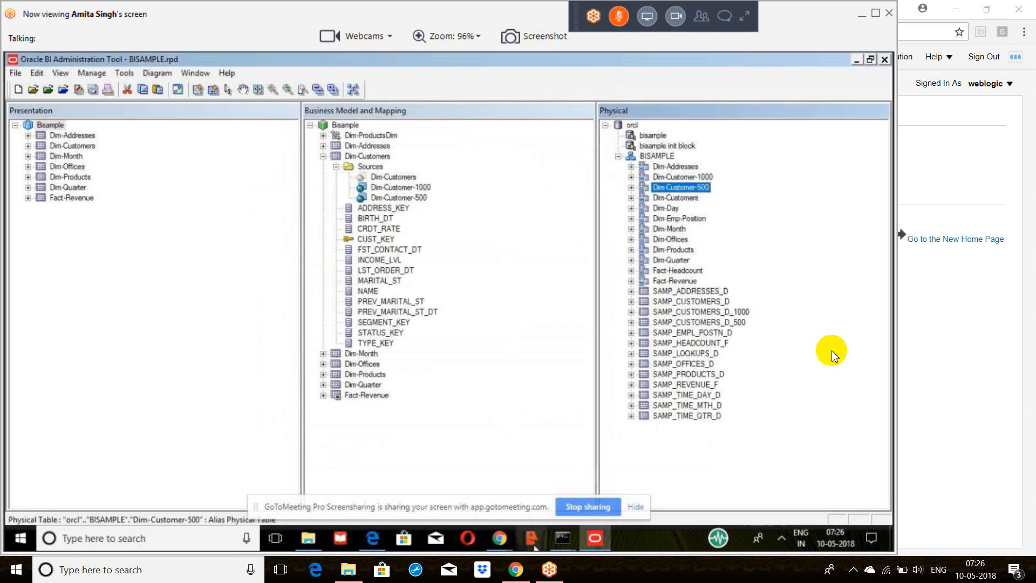
Step: Check the start.cmd run in the Administrator Command Prompt and switch to the Chrome browser
{"action": "mouse_move", "coordinate": [560, 543]}
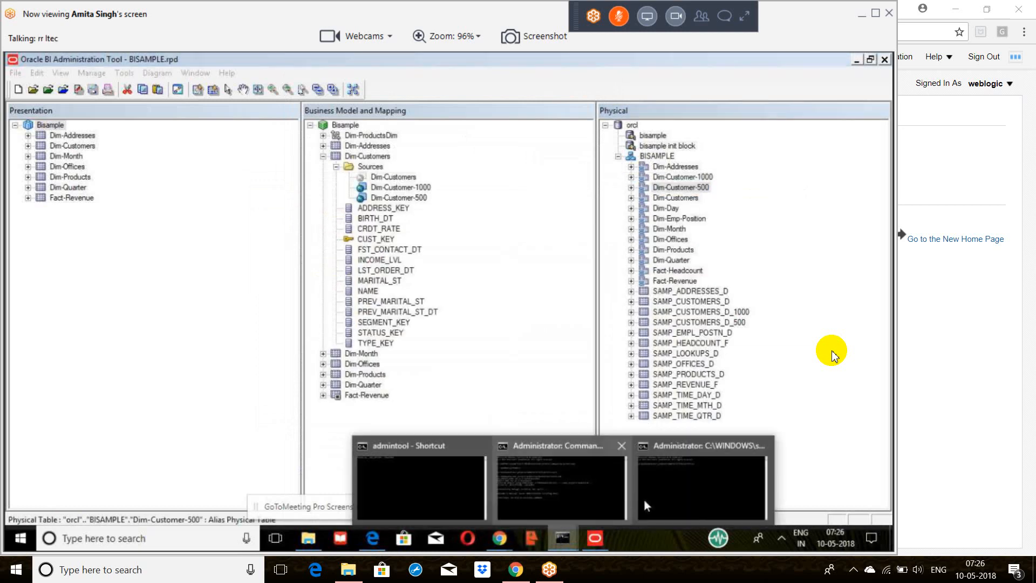
{"action": "left_click", "coordinate": [562, 496]}
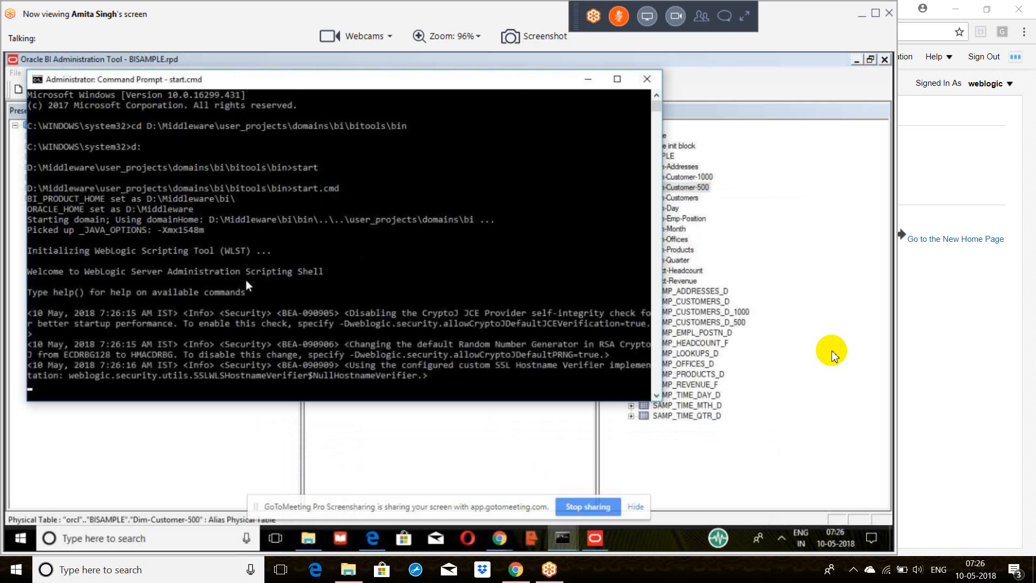
{"action": "scroll", "coordinate": [395, 252], "scroll_direction": "down", "scroll_amount": 4}
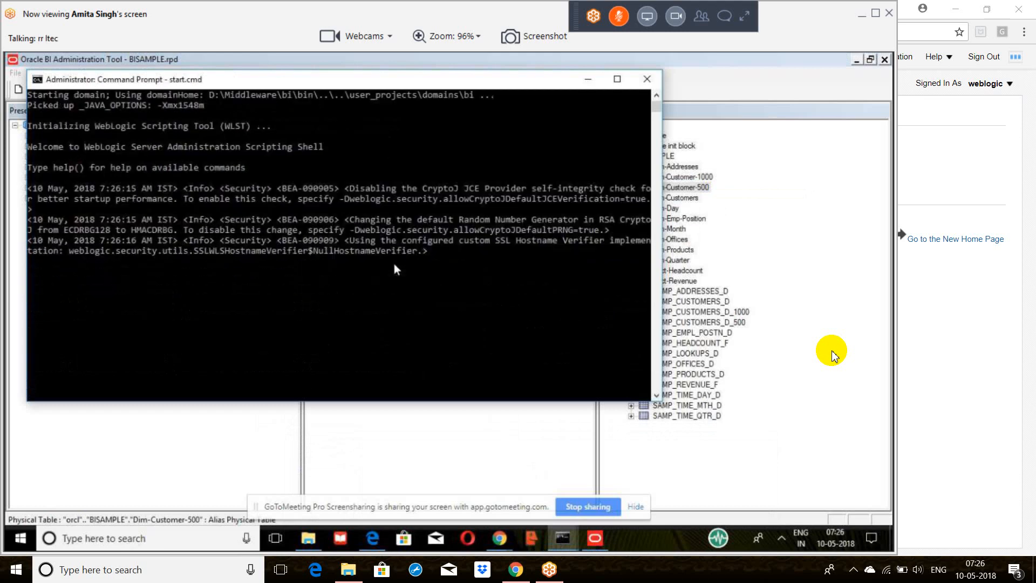
{"action": "left_click", "coordinate": [500, 542]}
{"action": "left_click", "coordinate": [423, 467]}
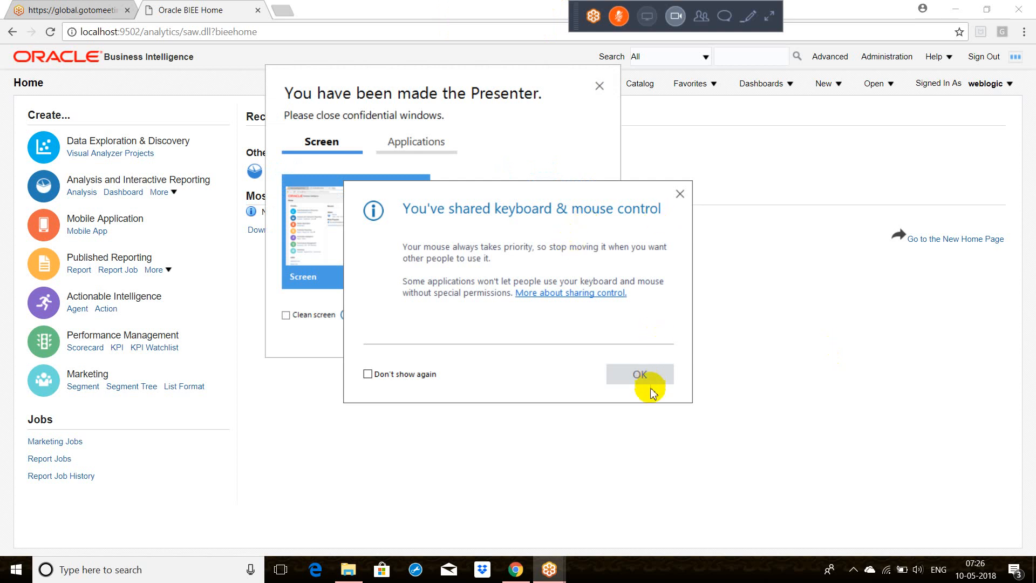
Step: Acknowledge the shared keyboard and mouse control notice and share the whole screen in the GoToMeeting session
{"action": "left_click", "coordinate": [640, 378]}
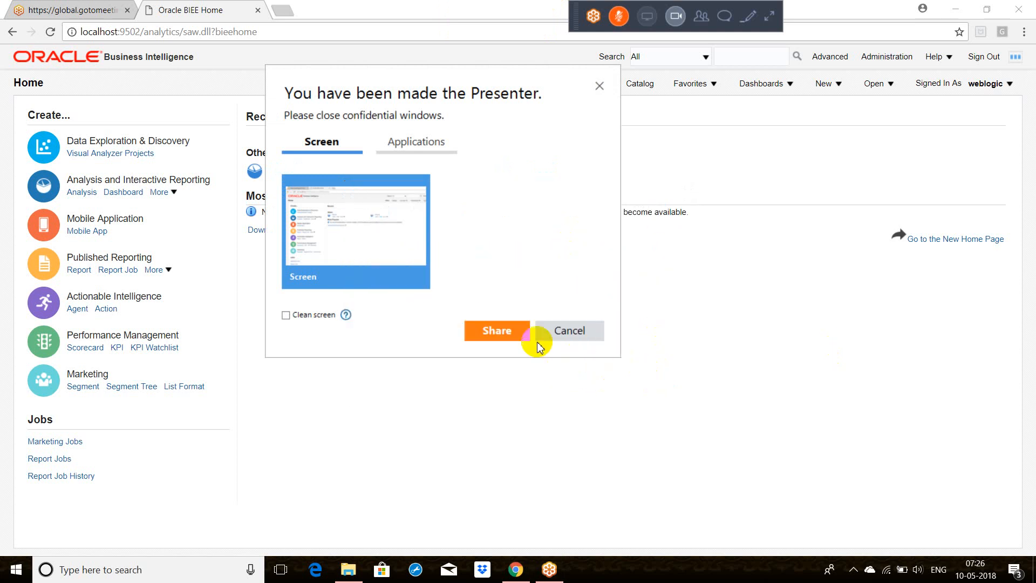
{"action": "left_click", "coordinate": [515, 333]}
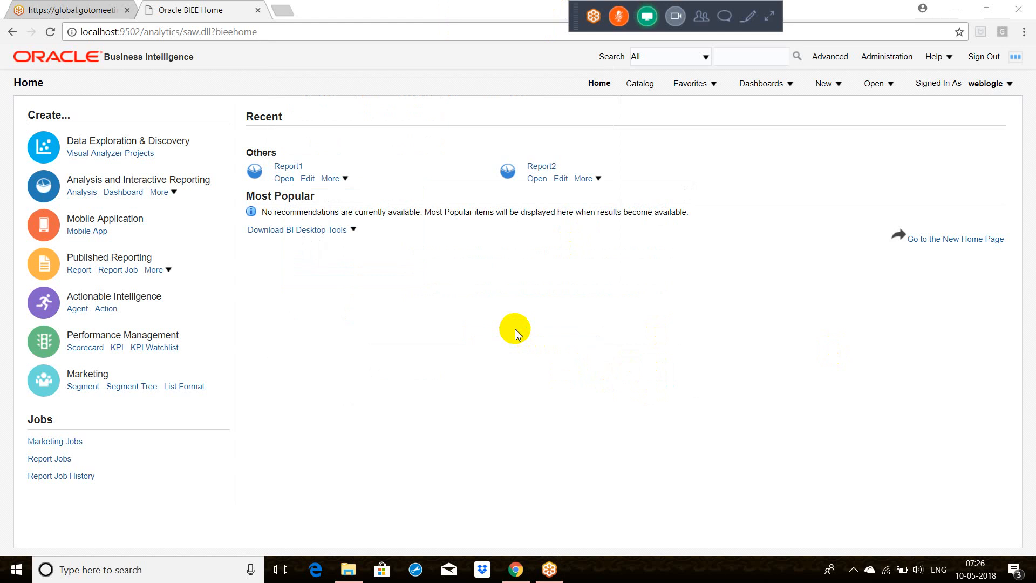
Step: Create a new analysis on the BISAMPLE subject area in Oracle Business Intelligence
{"action": "left_click", "coordinate": [790, 85]}
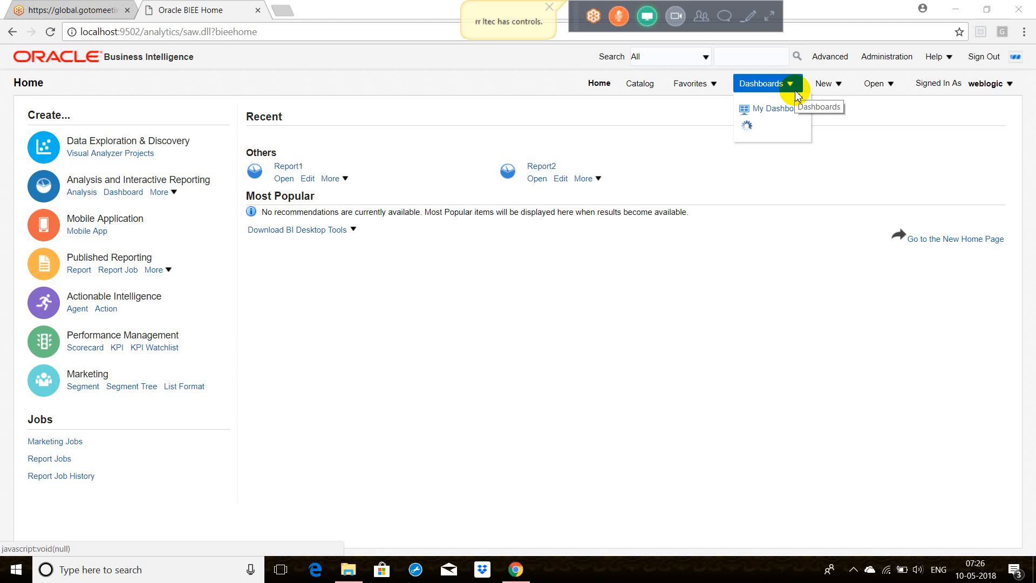
{"action": "left_click", "coordinate": [822, 90]}
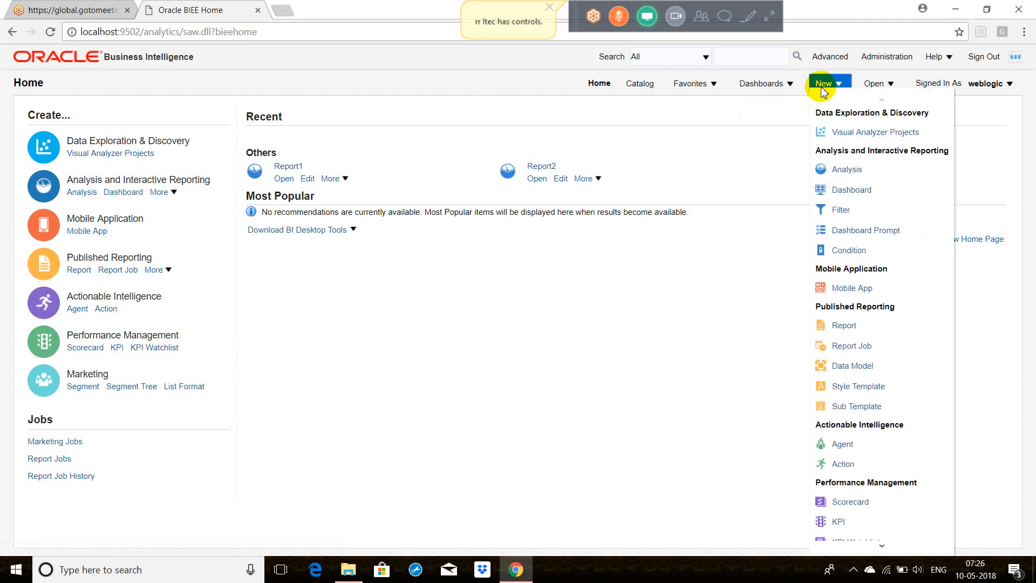
{"action": "left_click", "coordinate": [837, 169]}
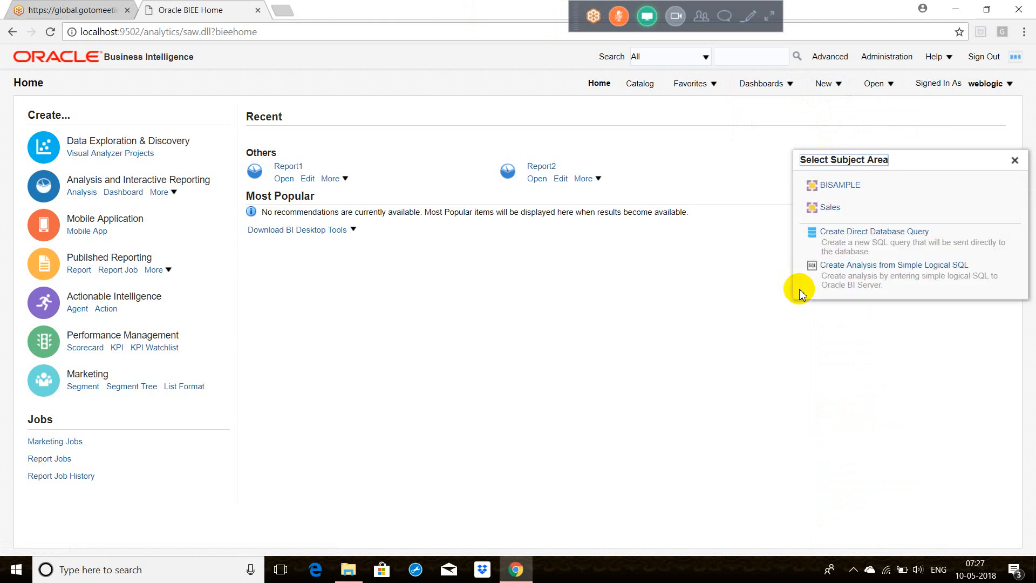
{"action": "left_click", "coordinate": [840, 207]}
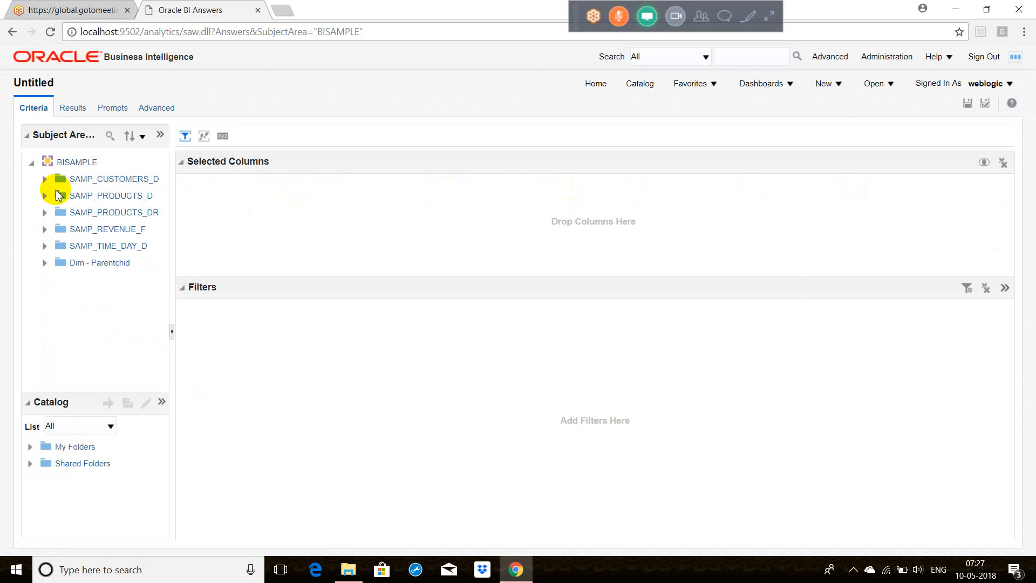
Step: Add PER_NAME_YEAR from SAMP_TIME_DAY_D and REVENUE from SAMP_REVENUE_F to the analysis and display its results
{"action": "left_click", "coordinate": [43, 247]}
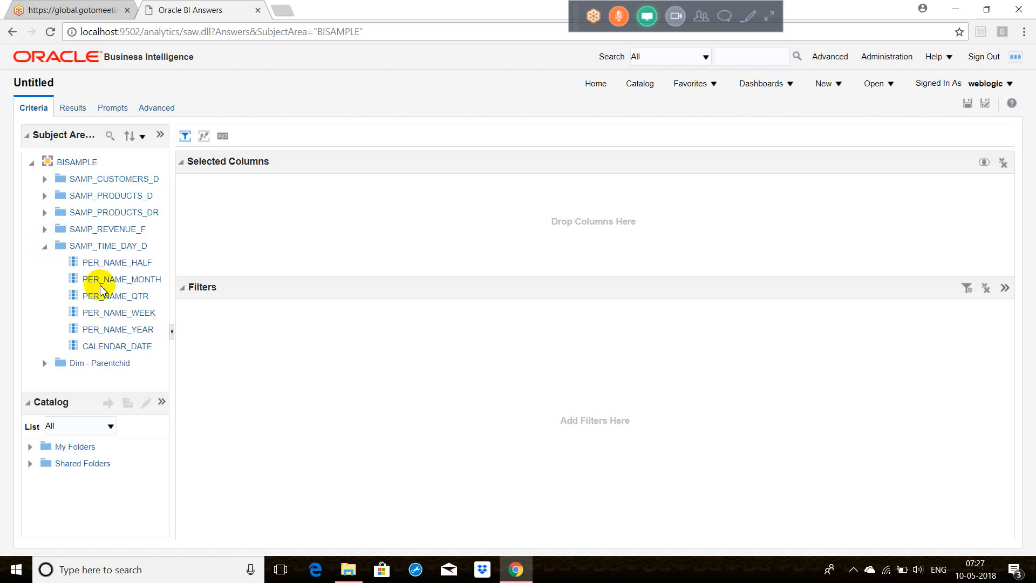
{"action": "left_click", "coordinate": [143, 329]}
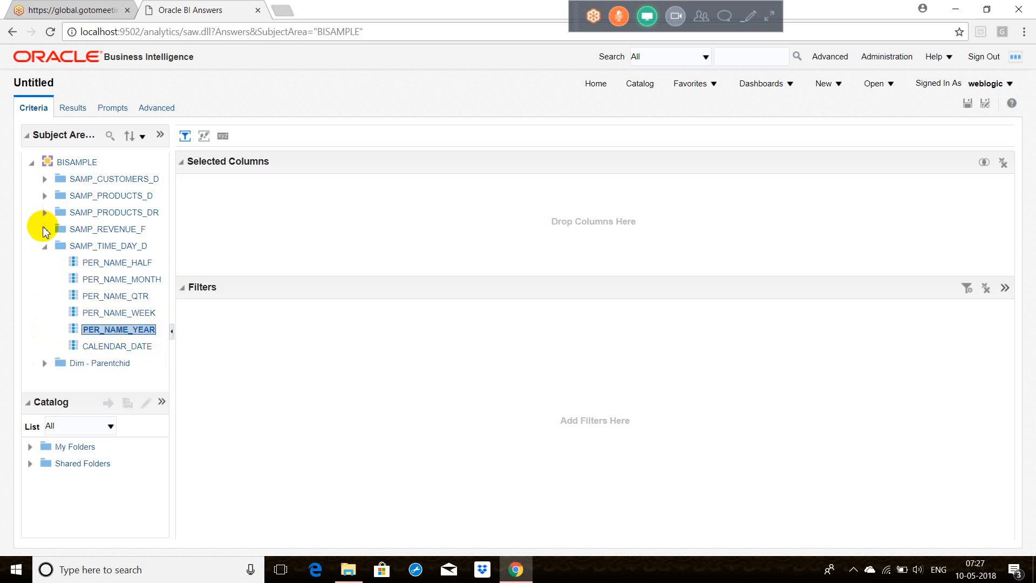
{"action": "left_click", "coordinate": [86, 248]}
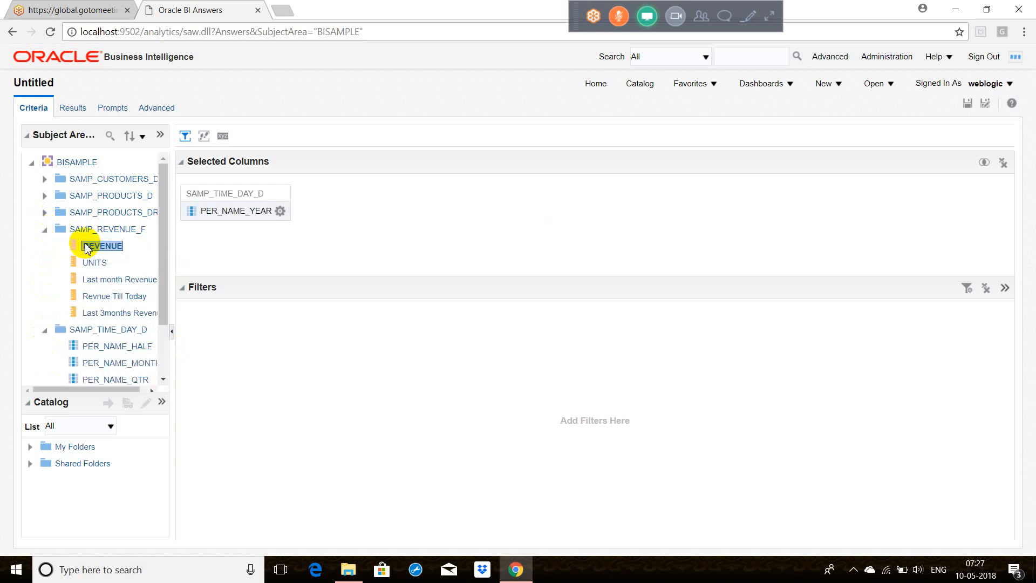
{"action": "left_click", "coordinate": [72, 108]}
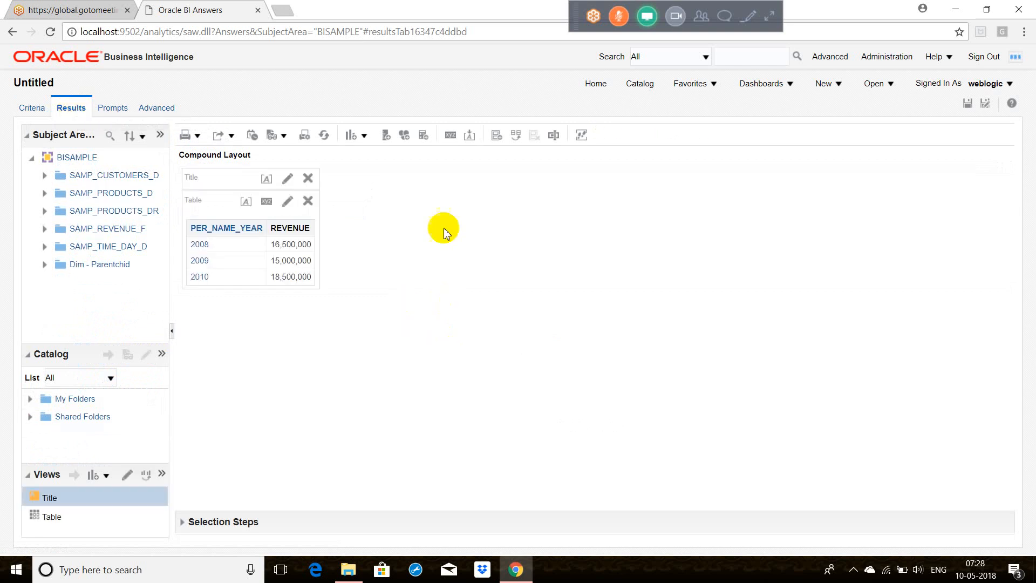
Step: Add a pivot table and a bar graph of the recommended subtype to the compound layout
{"action": "left_click", "coordinate": [364, 141]}
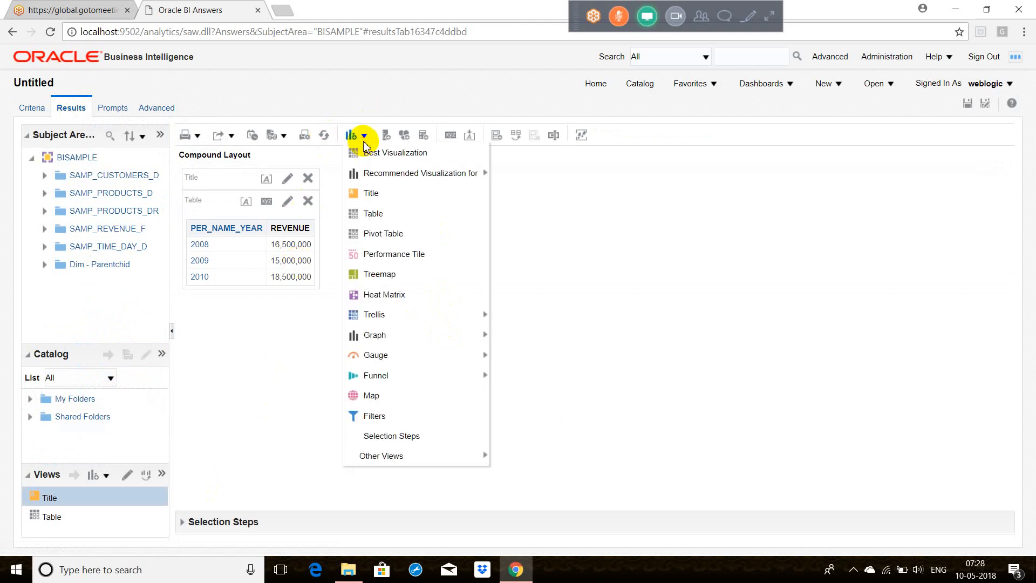
{"action": "left_click", "coordinate": [383, 233]}
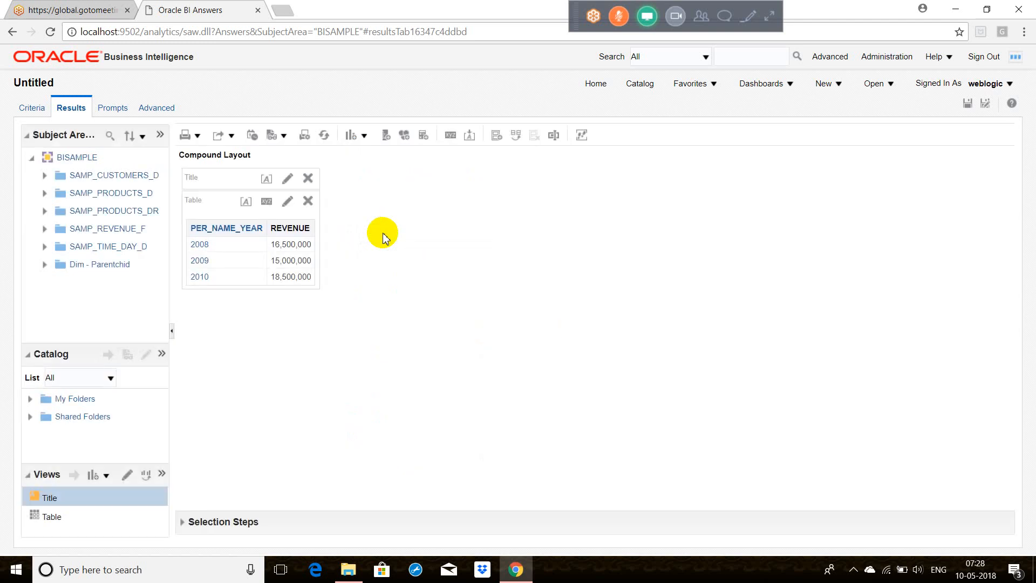
{"action": "left_click", "coordinate": [362, 136]}
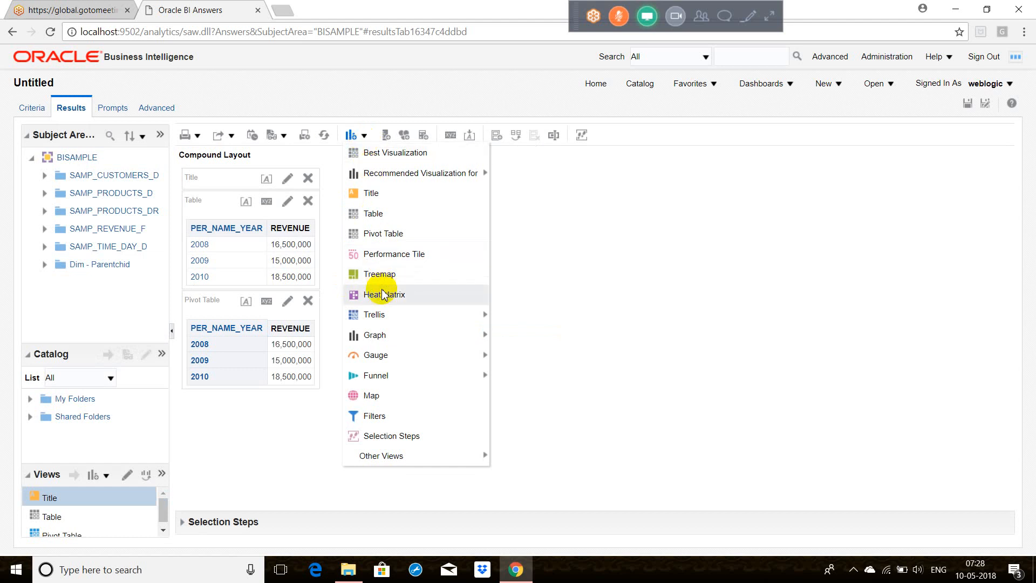
{"action": "mouse_move", "coordinate": [378, 335]}
{"action": "mouse_move", "coordinate": [526, 340]}
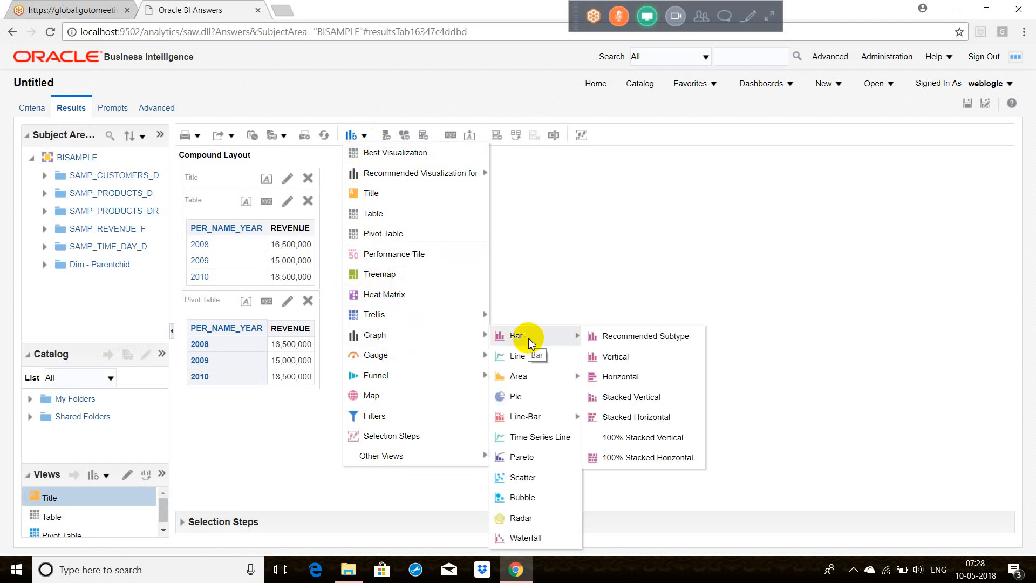
{"action": "left_click", "coordinate": [644, 343]}
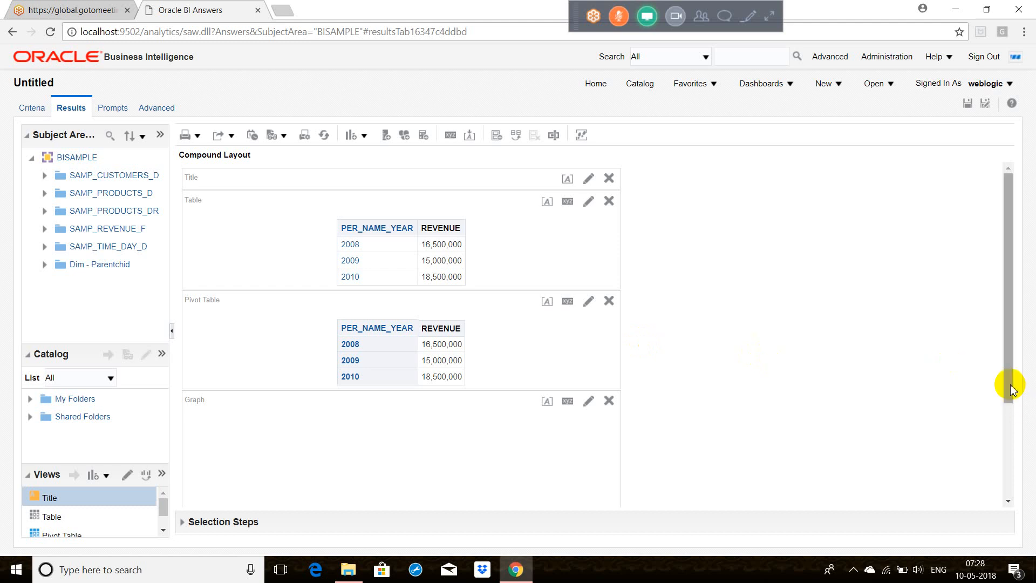
{"action": "left_click_drag", "start_coordinate": [1011, 388], "coordinate": [1018, 465]}
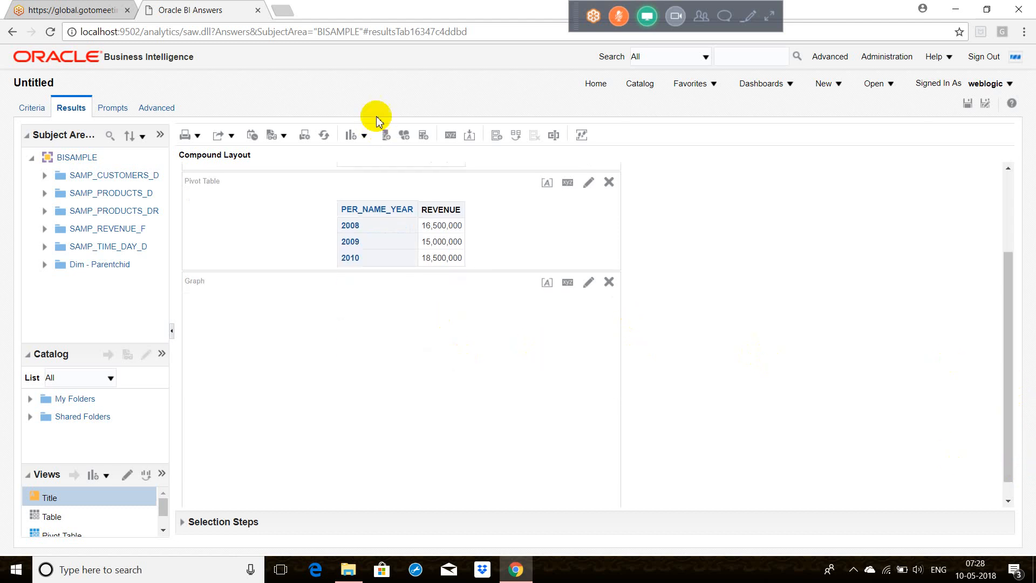
Step: Add a pie graph to the compound layout and review it along with the other views
{"action": "left_click", "coordinate": [365, 136]}
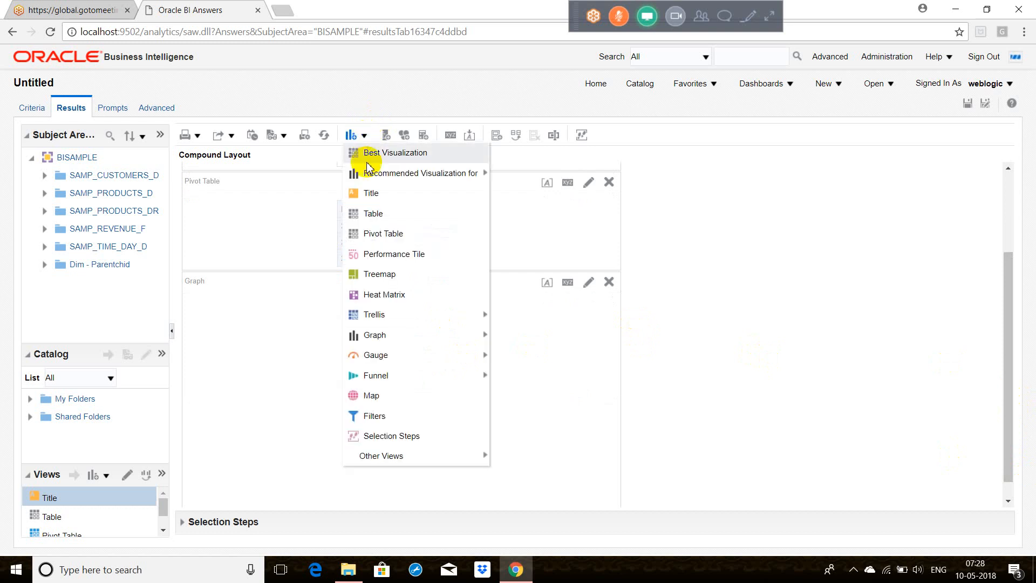
{"action": "mouse_move", "coordinate": [394, 360]}
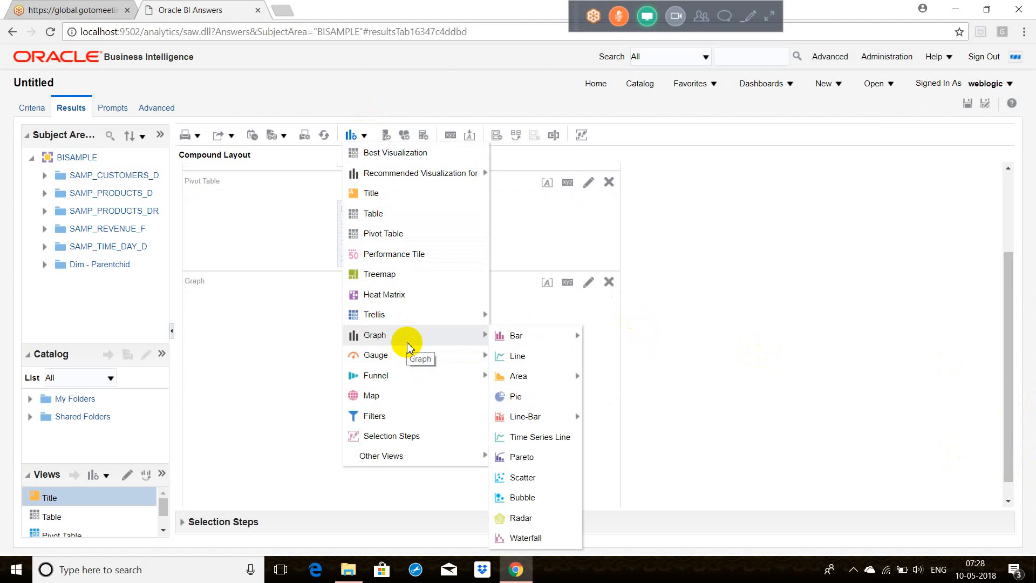
{"action": "left_click", "coordinate": [516, 398]}
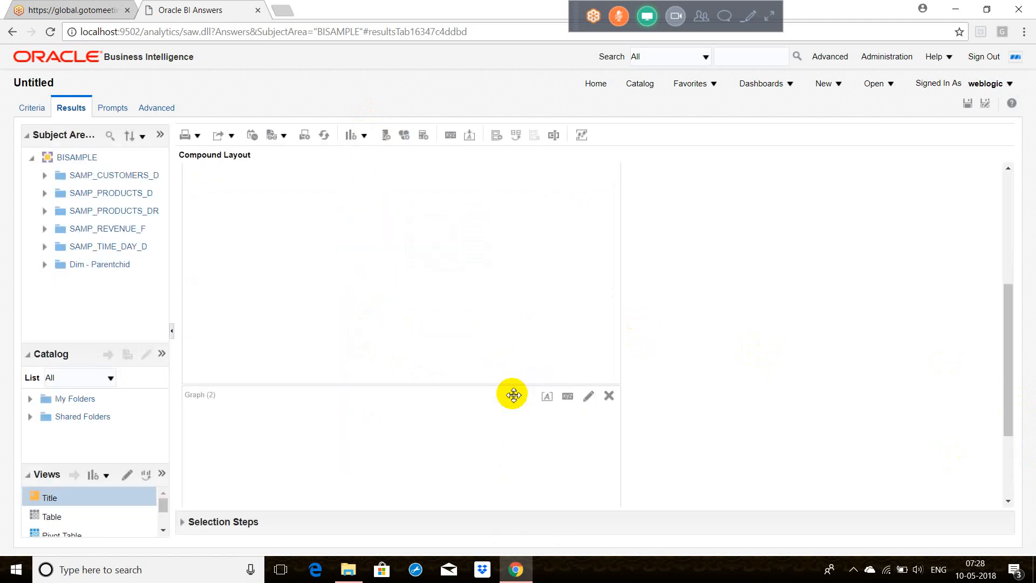
{"action": "left_click", "coordinate": [1007, 460]}
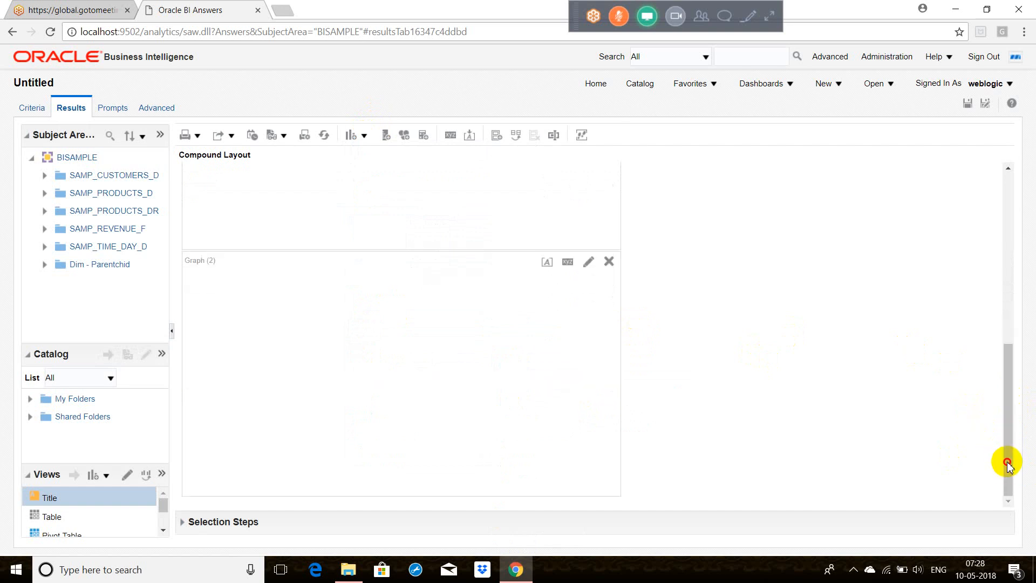
{"action": "left_click_drag", "start_coordinate": [1009, 464], "coordinate": [1016, 272]}
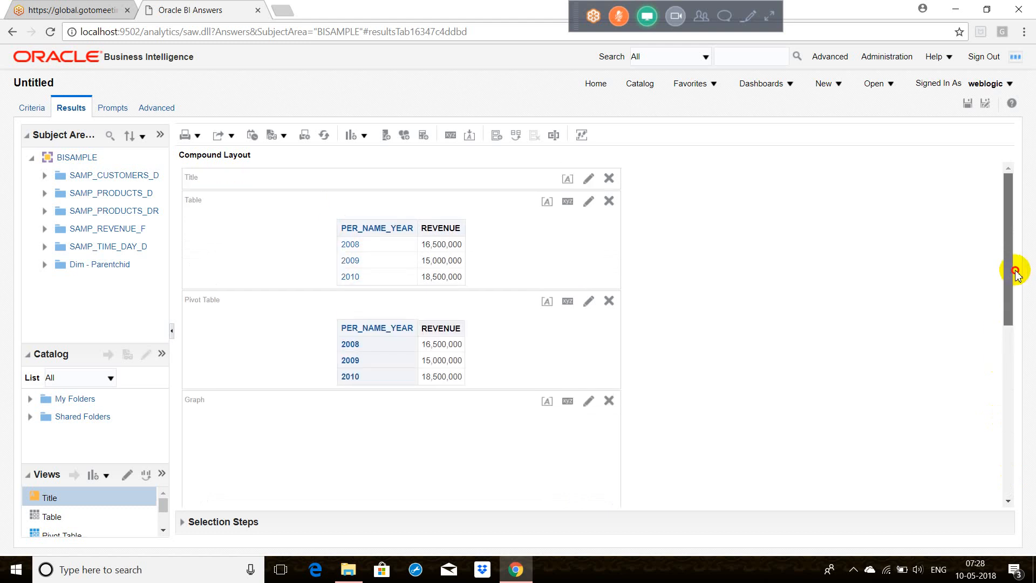
{"action": "left_click_drag", "start_coordinate": [997, 335], "coordinate": [1001, 456]}
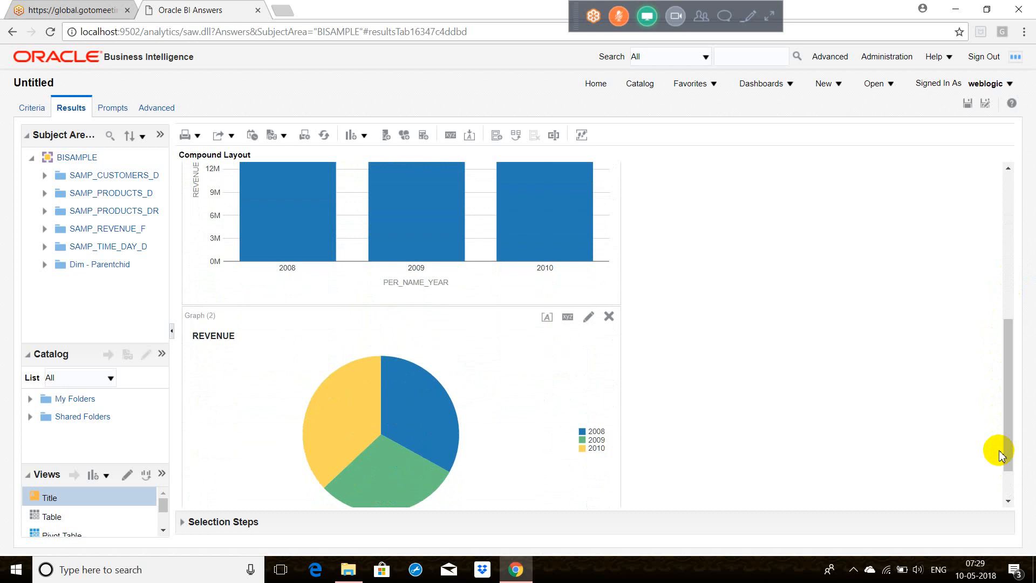
Step: Add a View Selector view to the compound layout
{"action": "left_click", "coordinate": [1009, 438]}
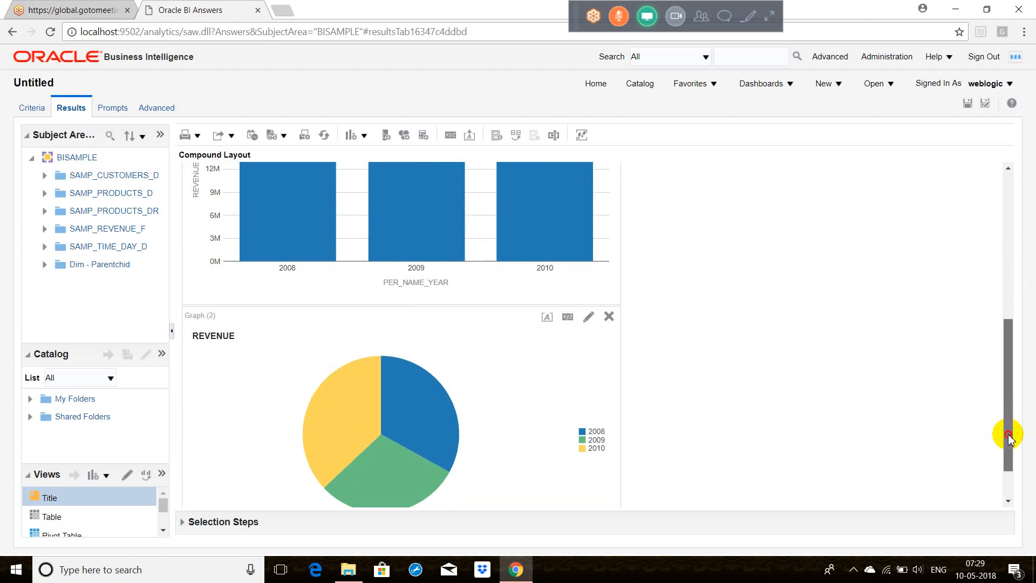
{"action": "left_click_drag", "start_coordinate": [1009, 437], "coordinate": [1019, 252]}
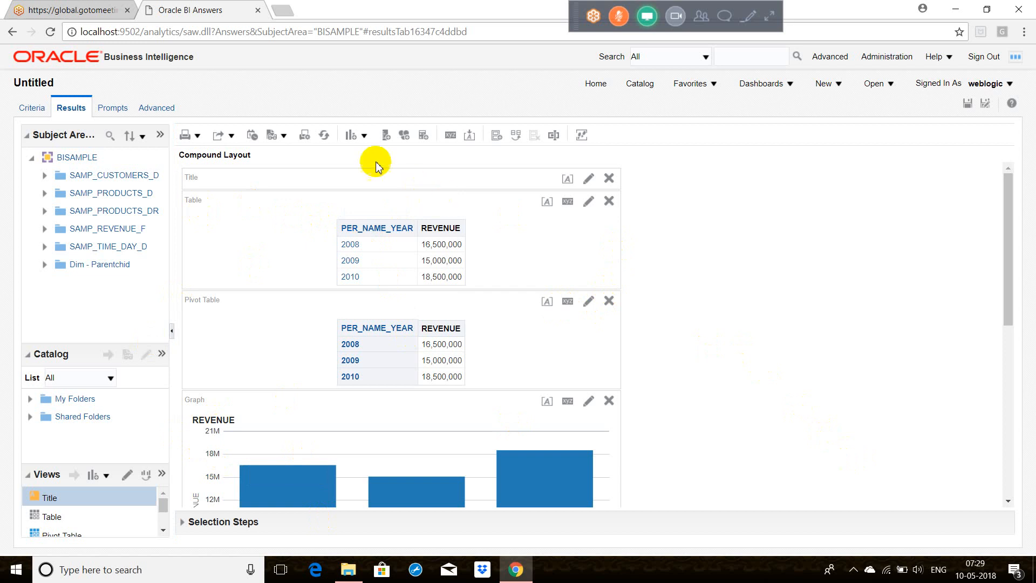
{"action": "left_click", "coordinate": [359, 136]}
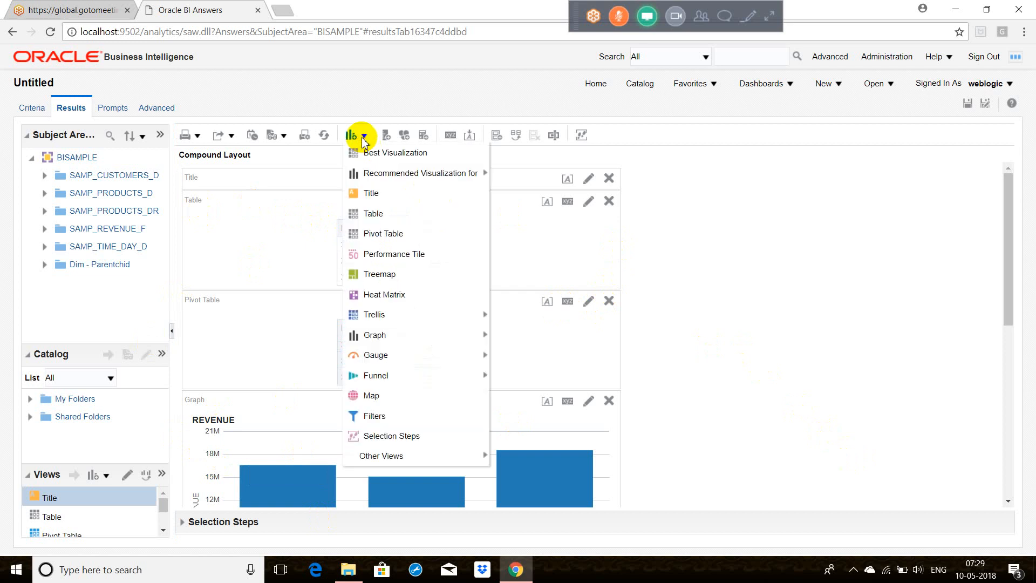
{"action": "mouse_move", "coordinate": [393, 455]}
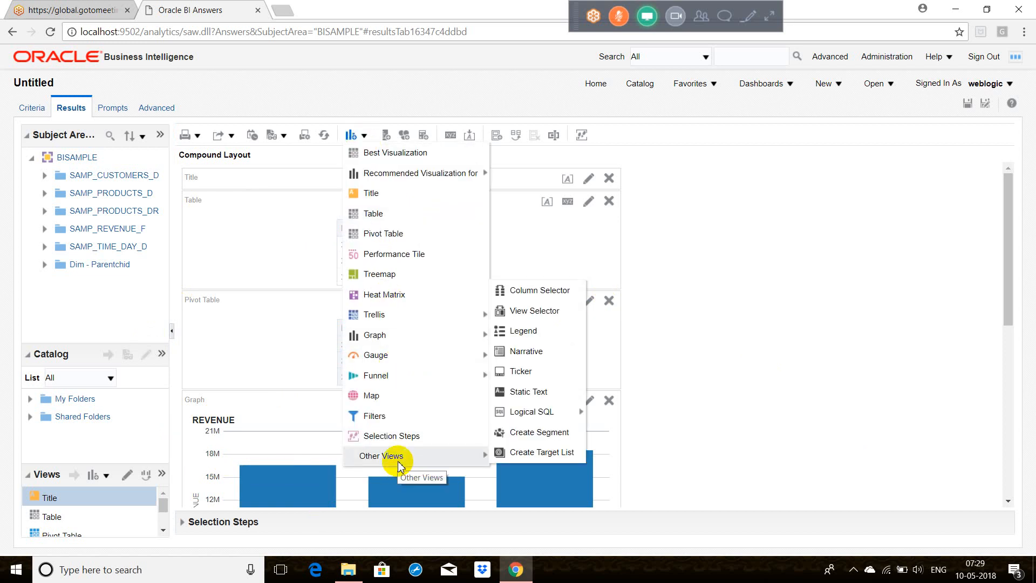
{"action": "left_click", "coordinate": [546, 320]}
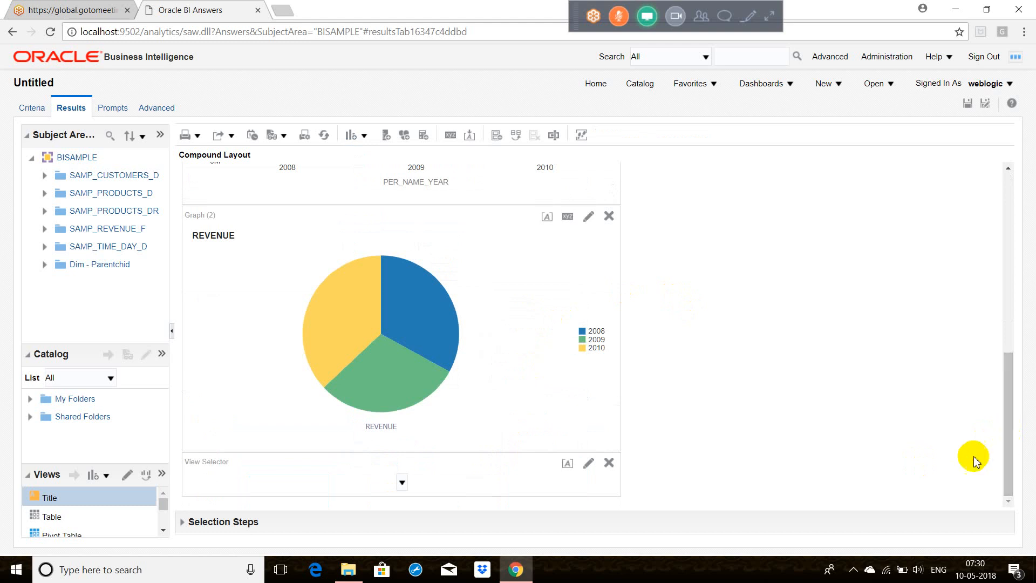
Step: Include Table, Pivot Table, Graph and Graph:2 in the view selector and set its caption to "Select the required view"
{"action": "left_click", "coordinate": [586, 473]}
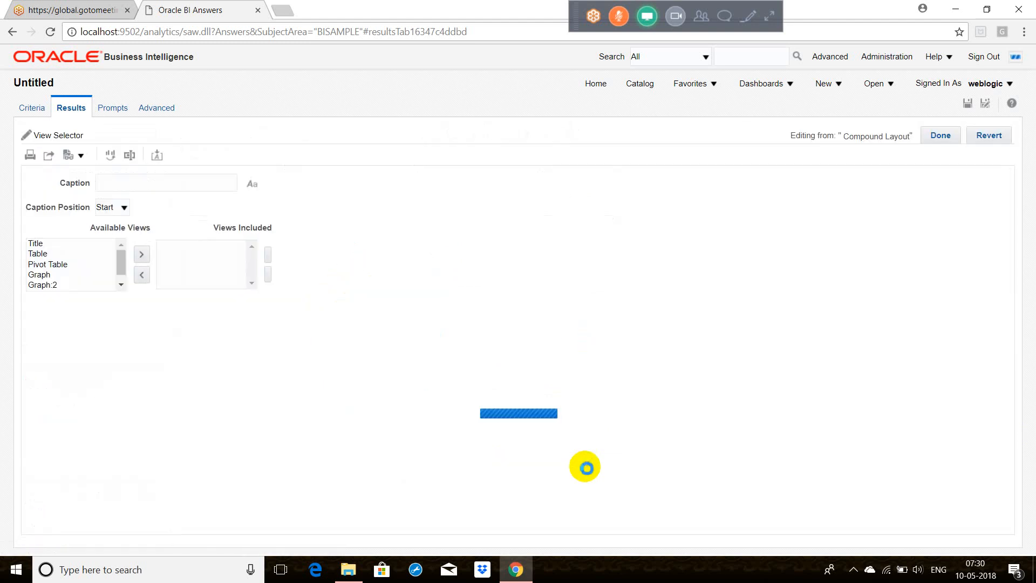
{"action": "left_click", "coordinate": [38, 253]}
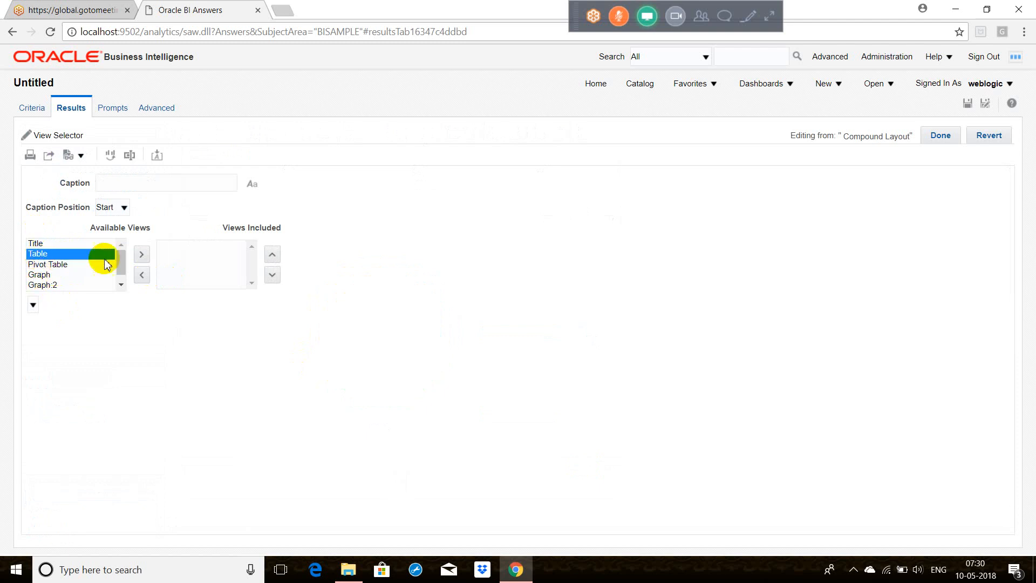
{"action": "left_click", "coordinate": [142, 254]}
{"action": "left_click", "coordinate": [51, 264]}
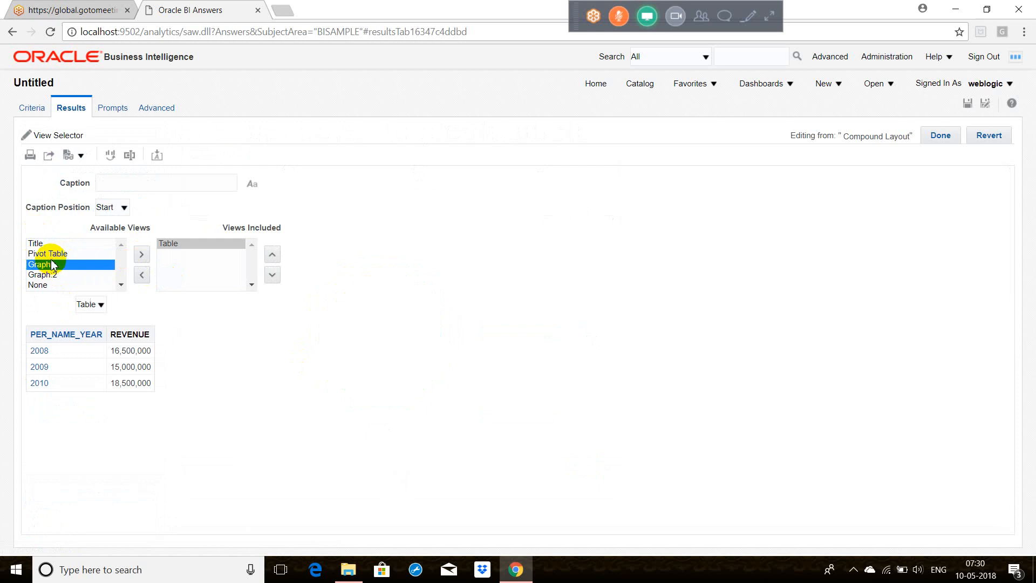
{"action": "left_click", "coordinate": [112, 258]}
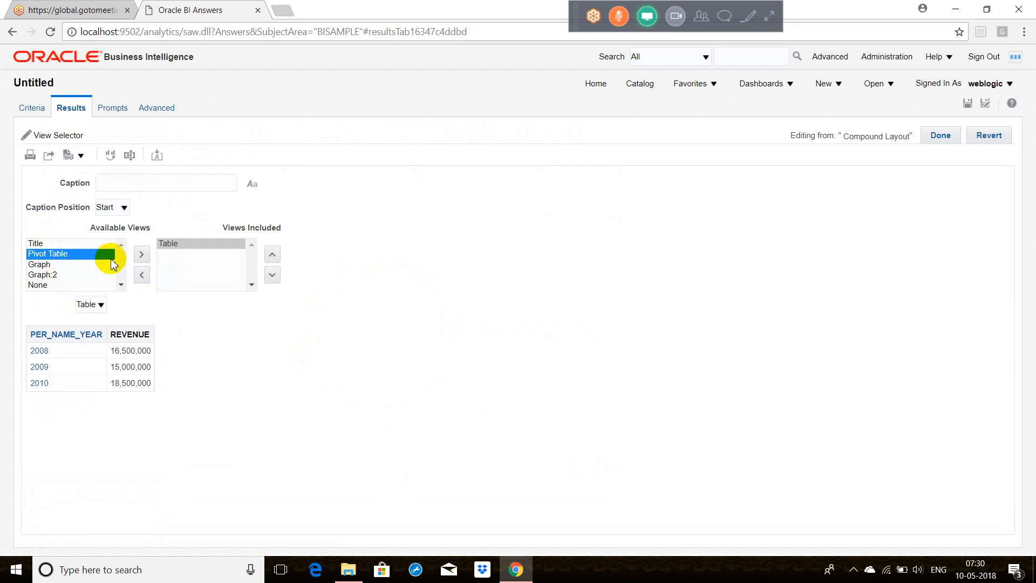
{"action": "left_click", "coordinate": [141, 256]}
{"action": "left_click", "coordinate": [48, 254]}
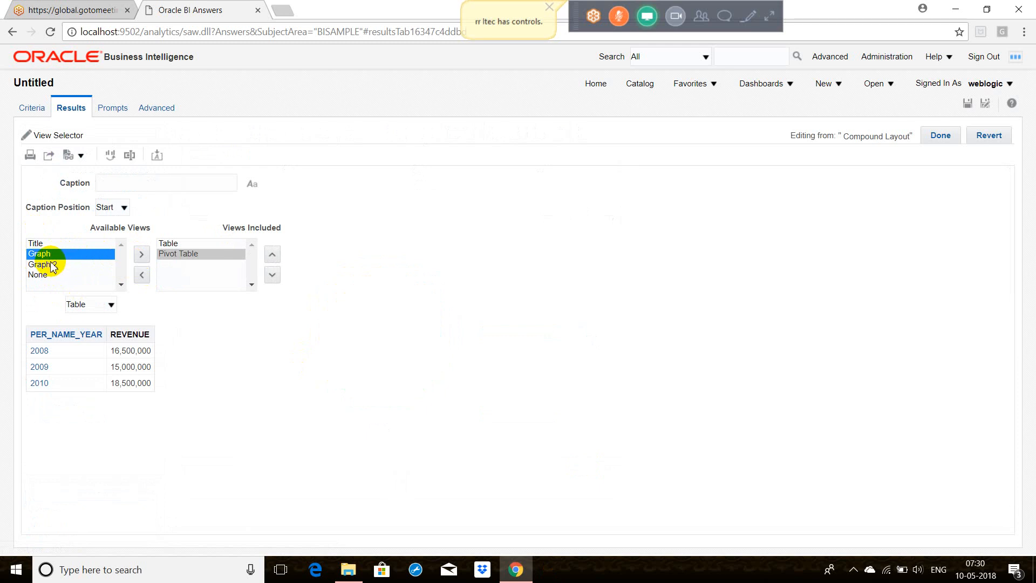
{"action": "left_click", "coordinate": [141, 255]}
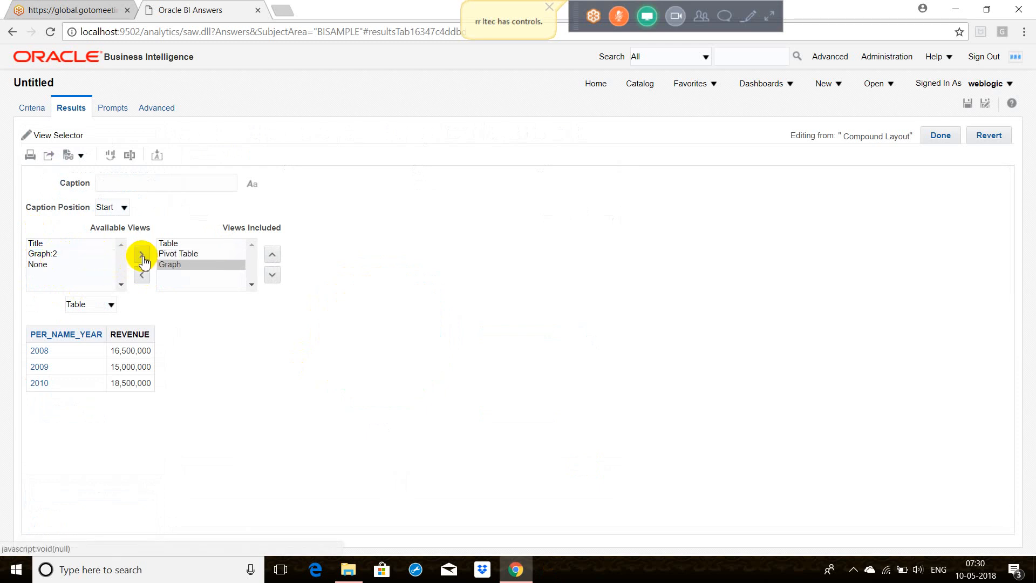
{"action": "left_click", "coordinate": [57, 254]}
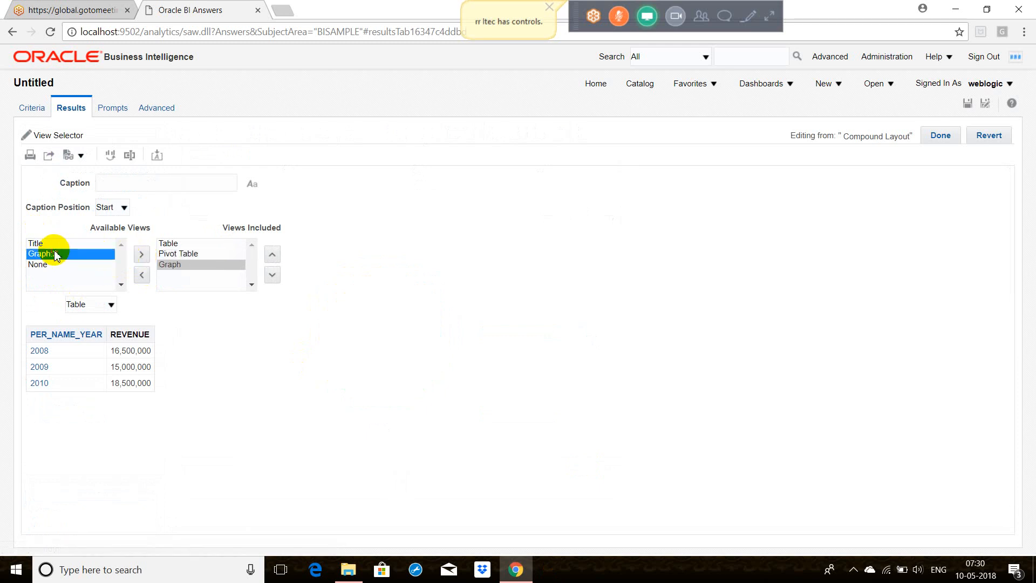
{"action": "left_click", "coordinate": [142, 257]}
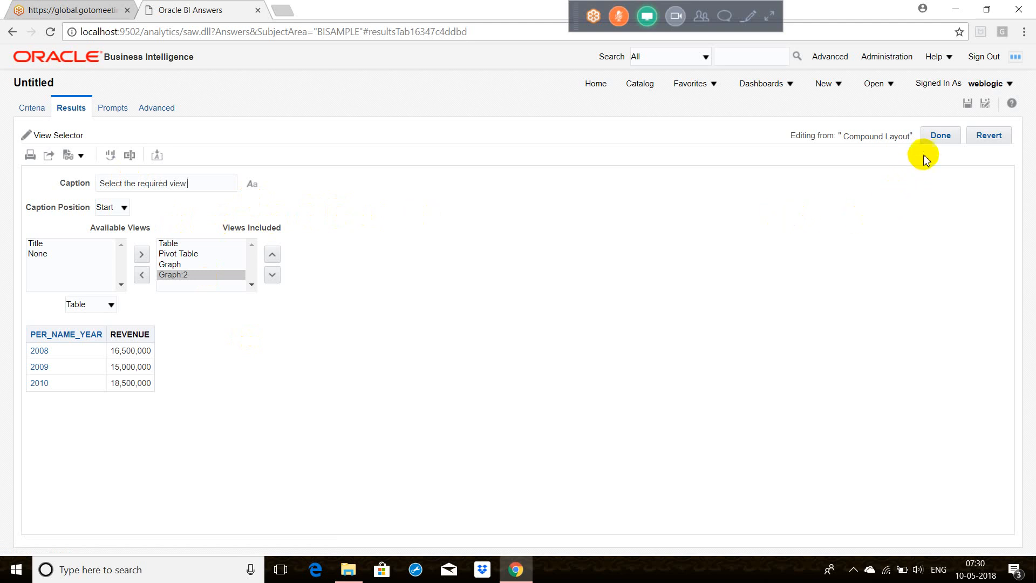
{"action": "left_click", "coordinate": [939, 141]}
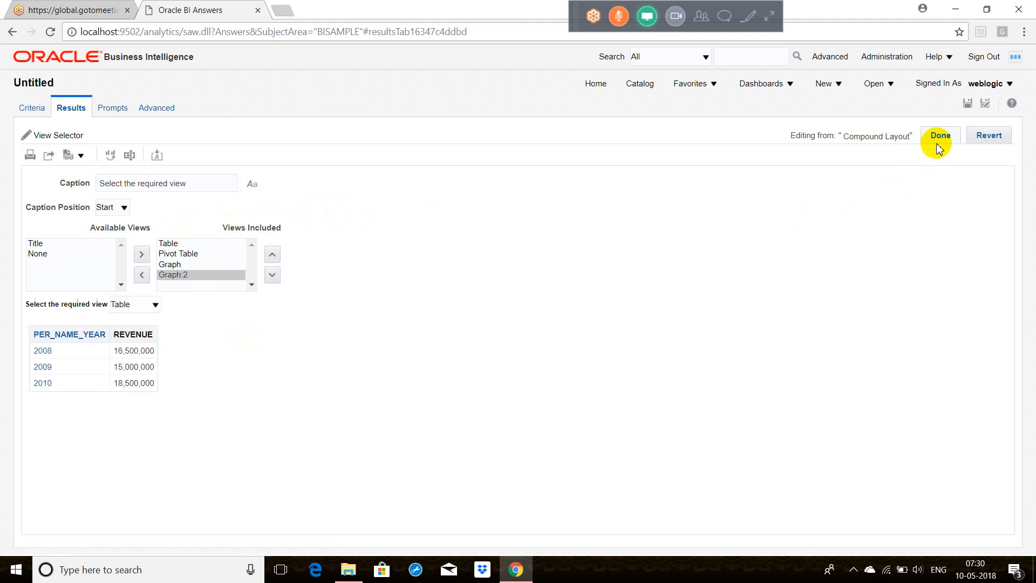
{"action": "left_click", "coordinate": [937, 145]}
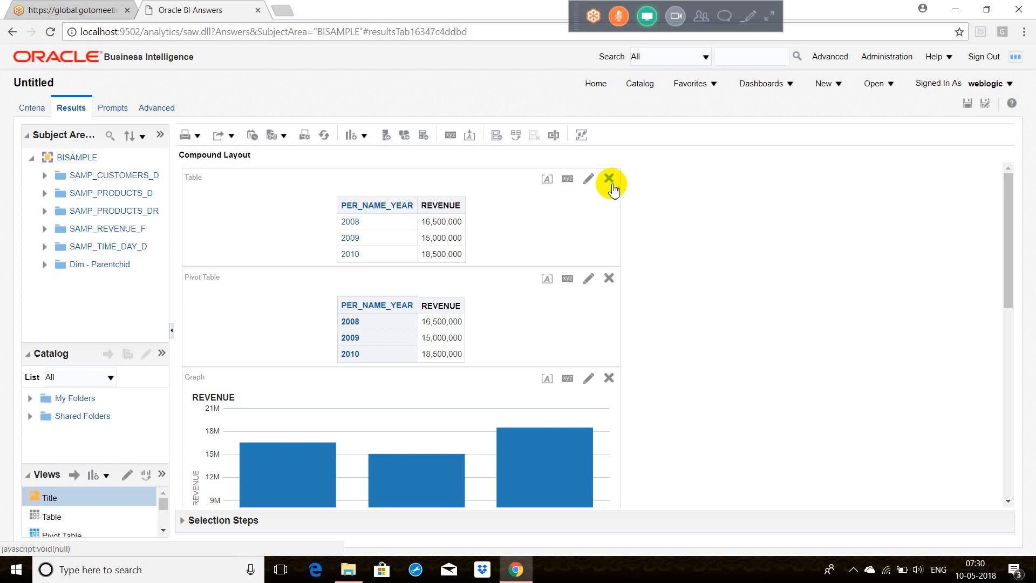
Step: Remove the title, table, pivot table and both graph views from the compound layout, keeping only the view selector
{"action": "left_click", "coordinate": [610, 181]}
{"action": "left_click", "coordinate": [609, 178]}
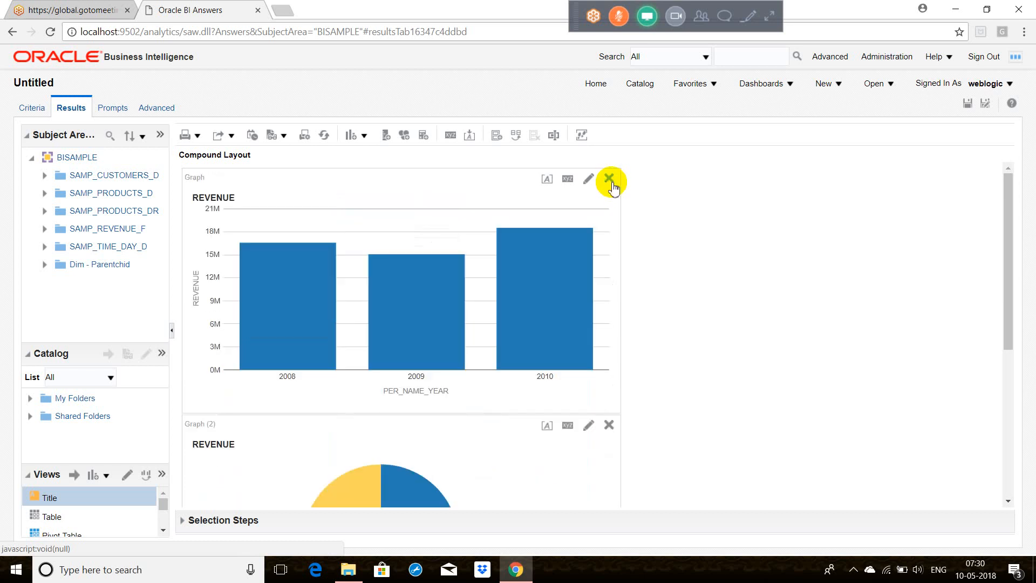
{"action": "left_click", "coordinate": [609, 178]}
{"action": "left_click", "coordinate": [610, 181]}
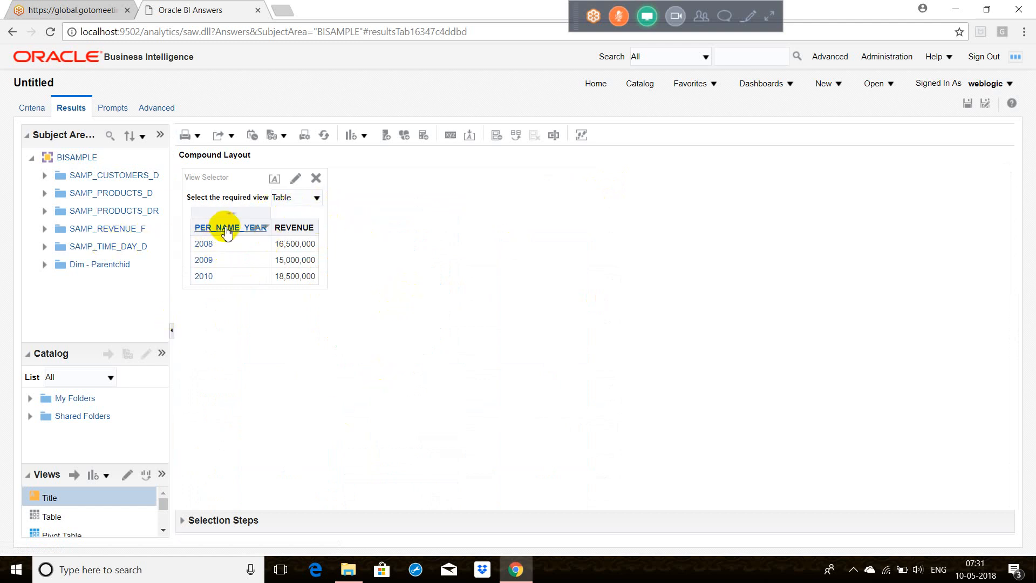
Step: Test the view selector by switching its display to Graph and to Graph (2)
{"action": "left_click", "coordinate": [318, 198]}
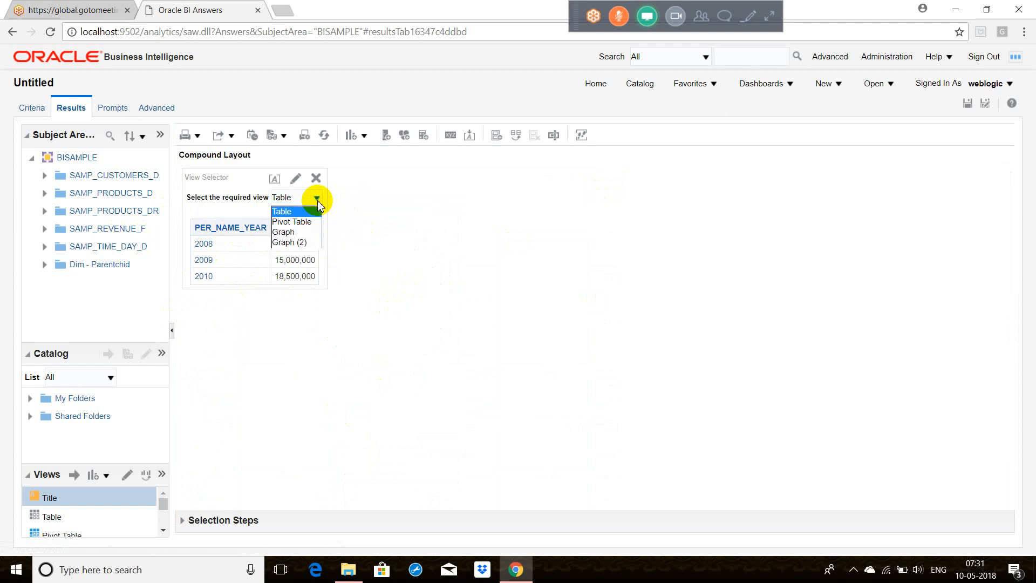
{"action": "left_click", "coordinate": [317, 232]}
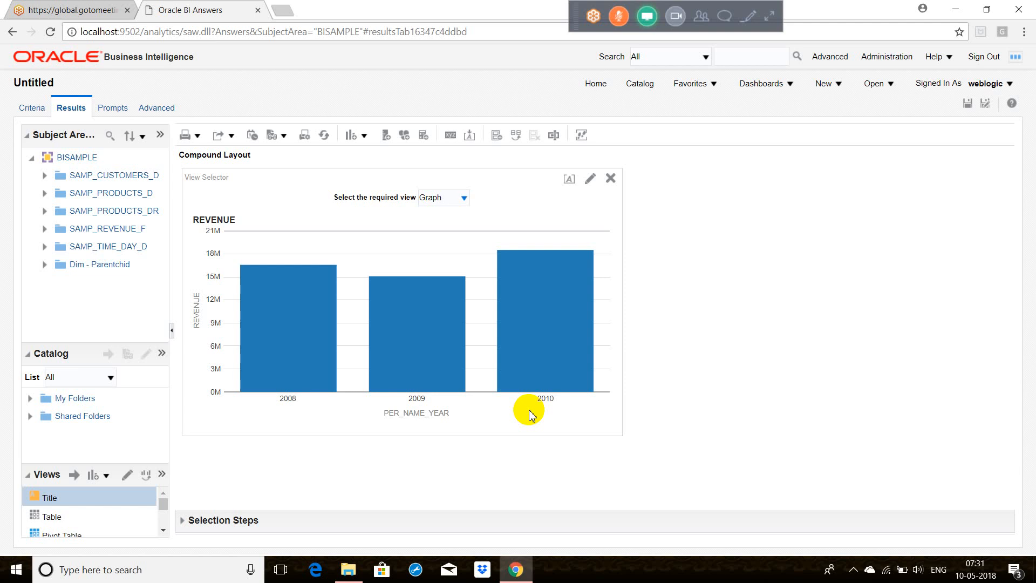
{"action": "left_click", "coordinate": [466, 200]}
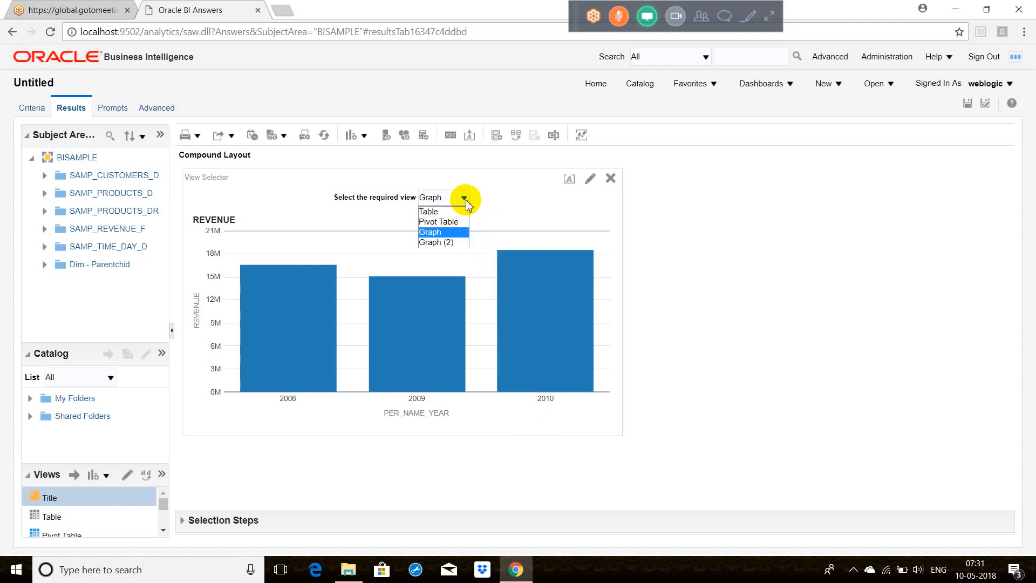
{"action": "left_click", "coordinate": [446, 243]}
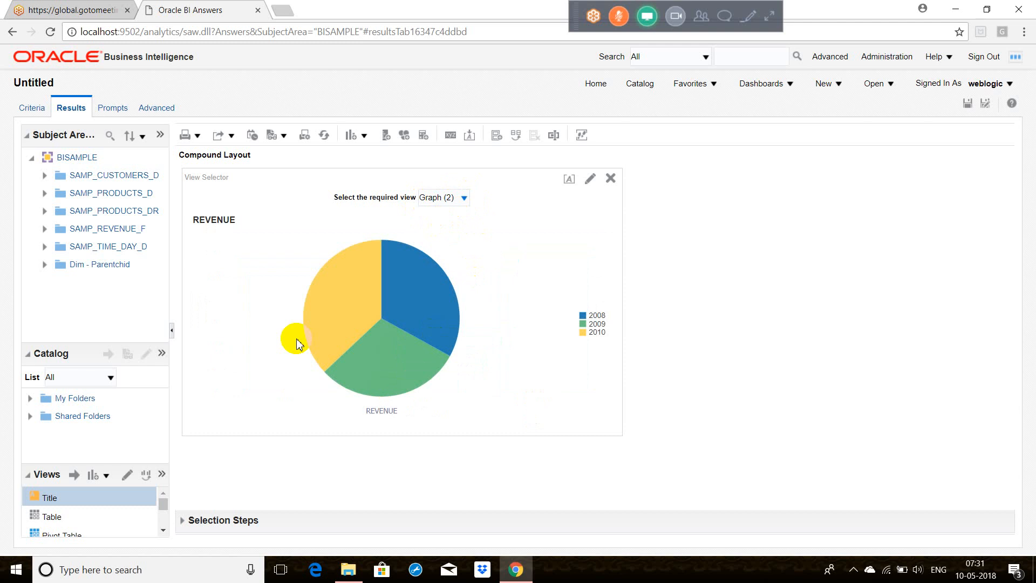
Step: Enlarge the list of the analysis's views and inspect Graph:2 in its editor, returning to the compound layout
{"action": "left_click_drag", "start_coordinate": [87, 347], "coordinate": [86, 294]}
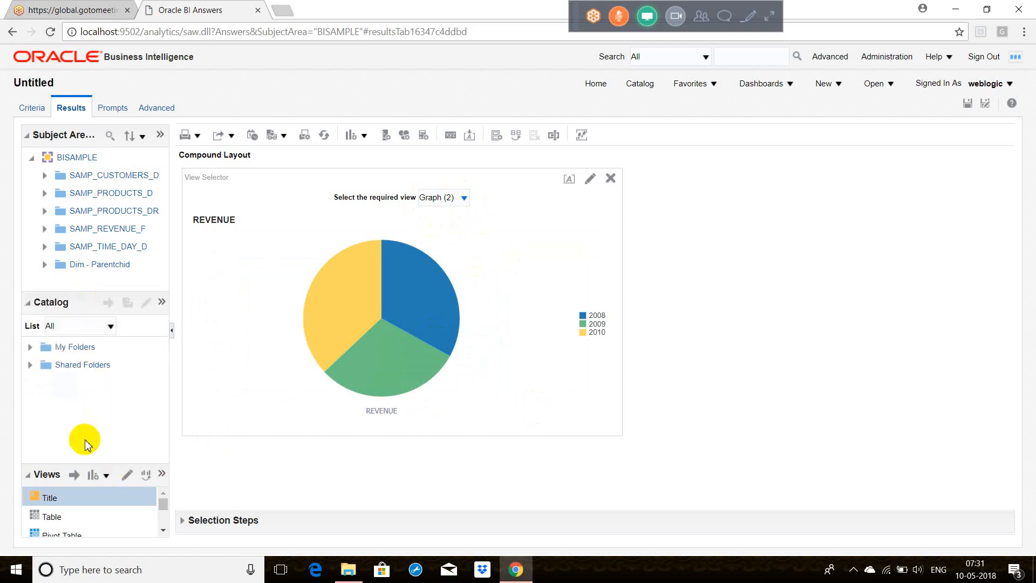
{"action": "left_click_drag", "start_coordinate": [62, 468], "coordinate": [76, 397]}
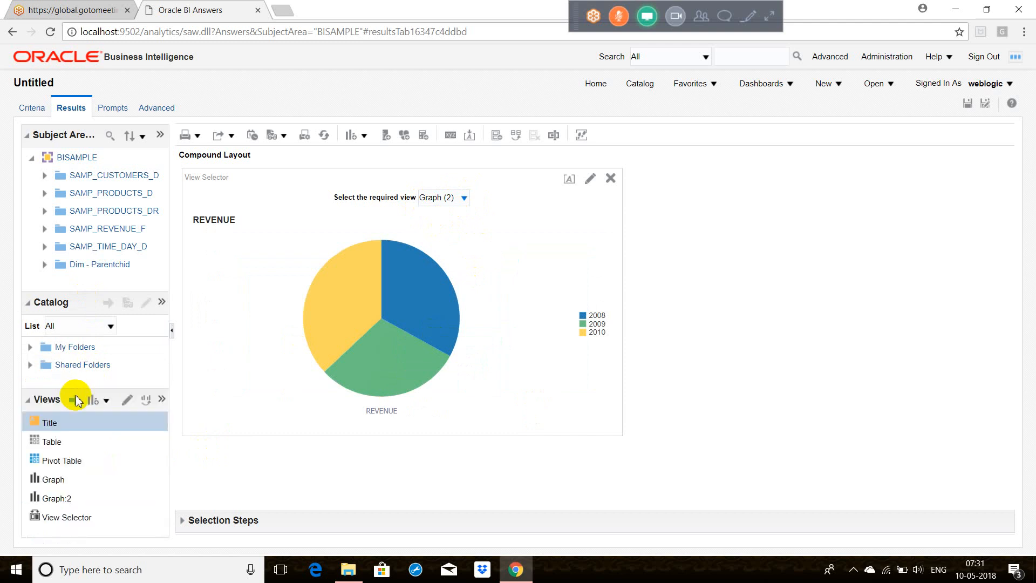
{"action": "left_click", "coordinate": [74, 497]}
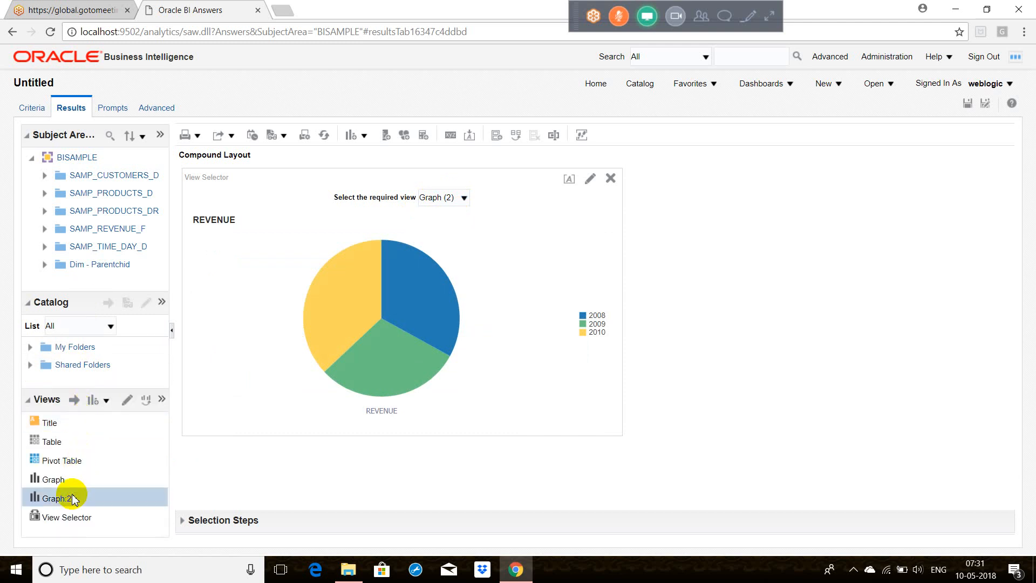
{"action": "left_click", "coordinate": [127, 402]}
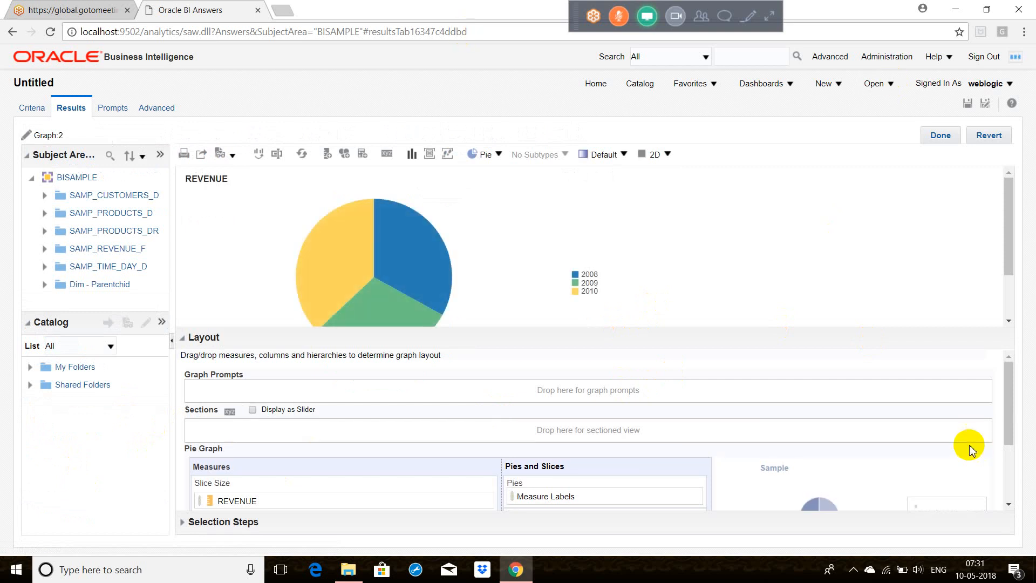
{"action": "left_click", "coordinate": [939, 135]}
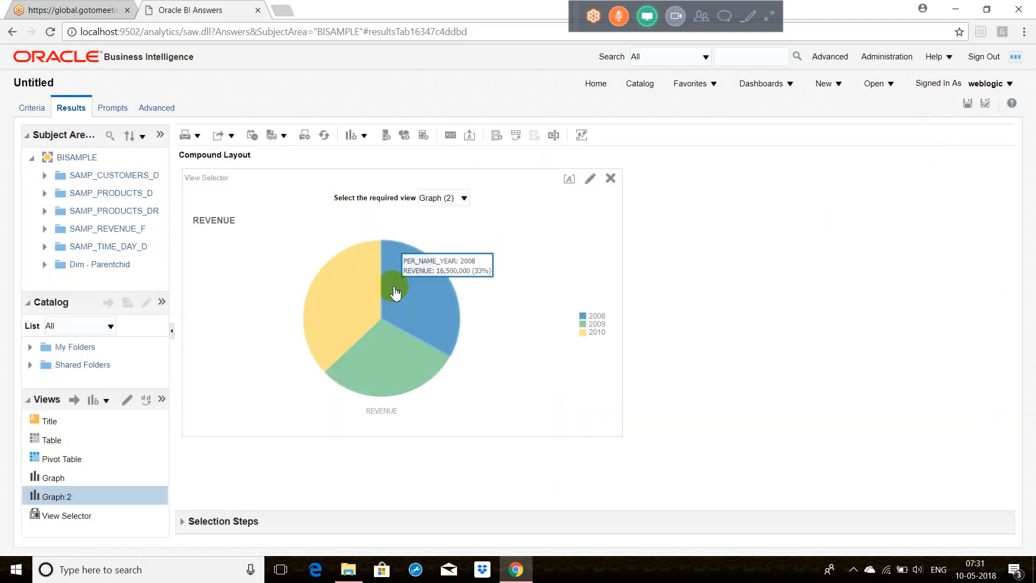
Step: Rename the Graph:2 view as Pie Chart
{"action": "left_click", "coordinate": [162, 400]}
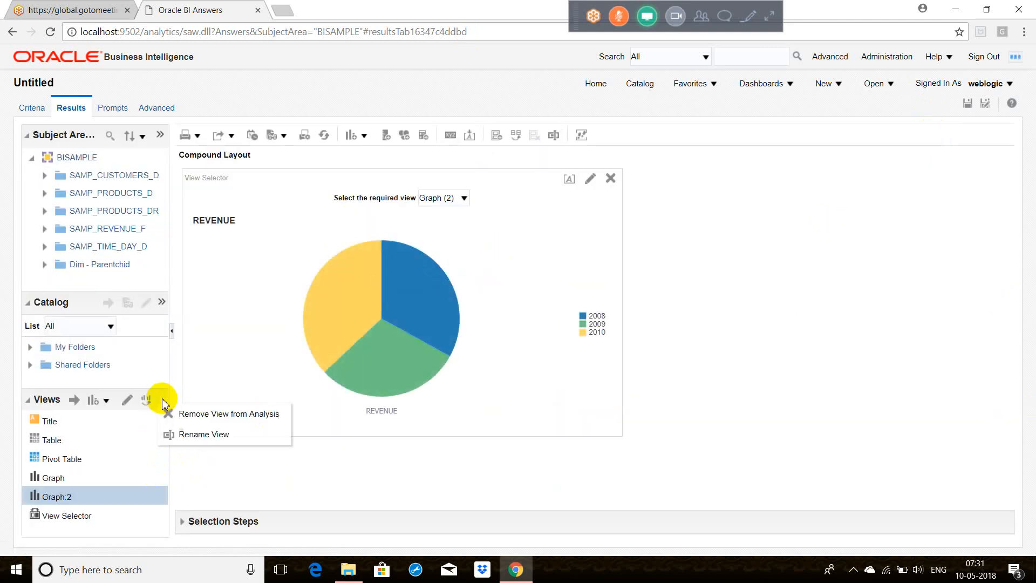
{"action": "left_click", "coordinate": [199, 434]}
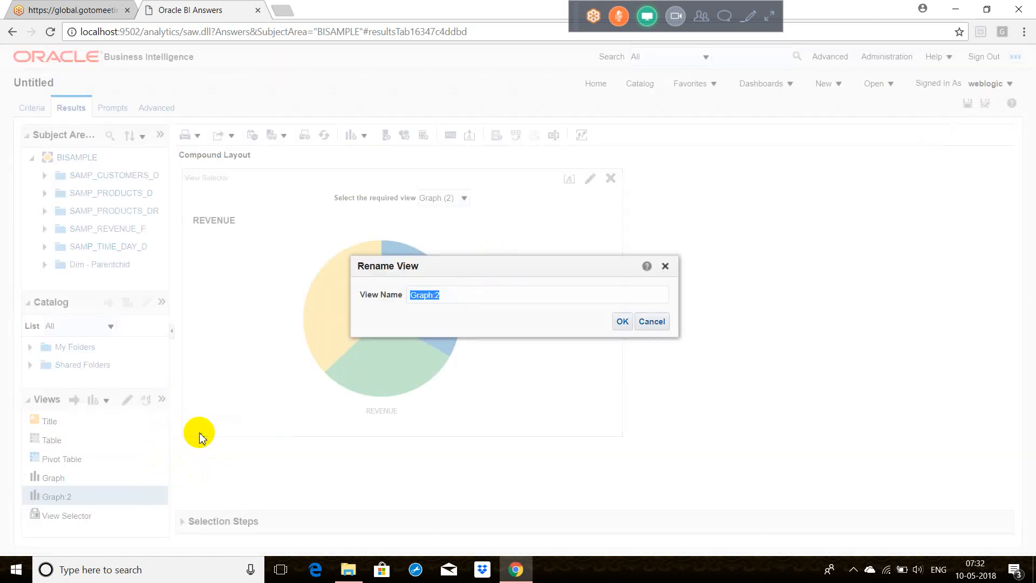
{"action": "type", "text": "F"}
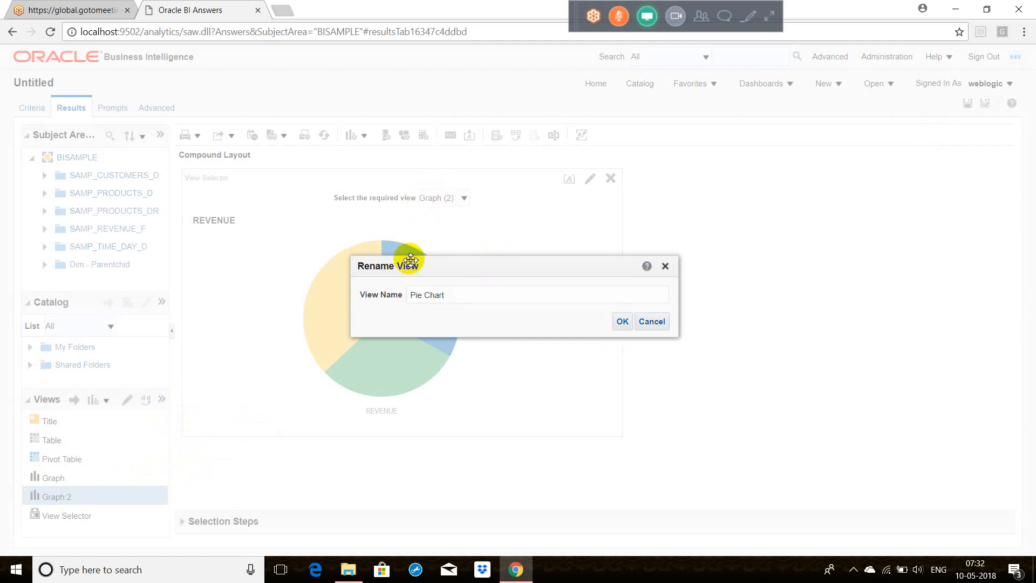
{"action": "left_click", "coordinate": [621, 322]}
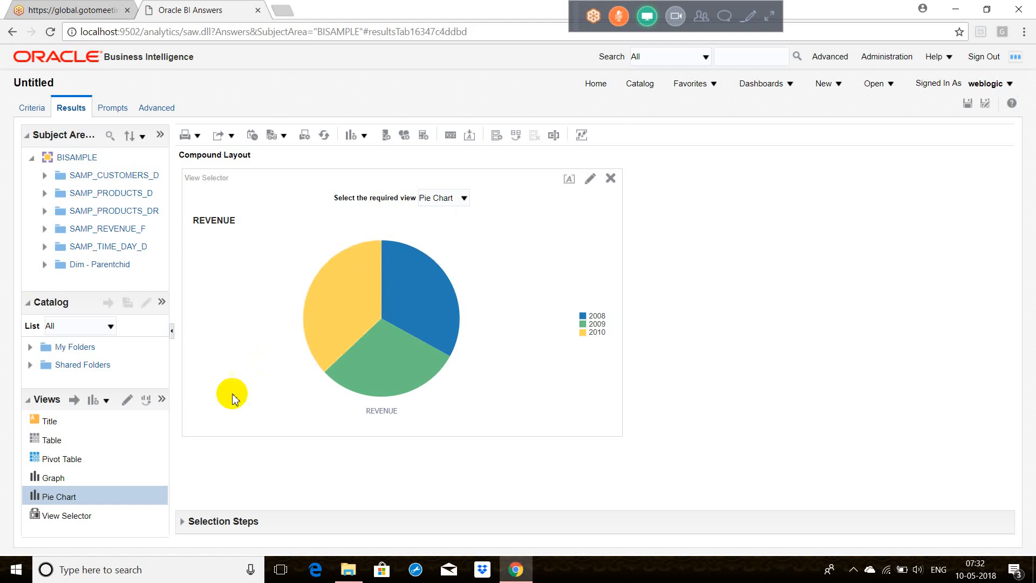
Step: Check the options offered by the view selector and switch it to the Table view
{"action": "left_click", "coordinate": [80, 480]}
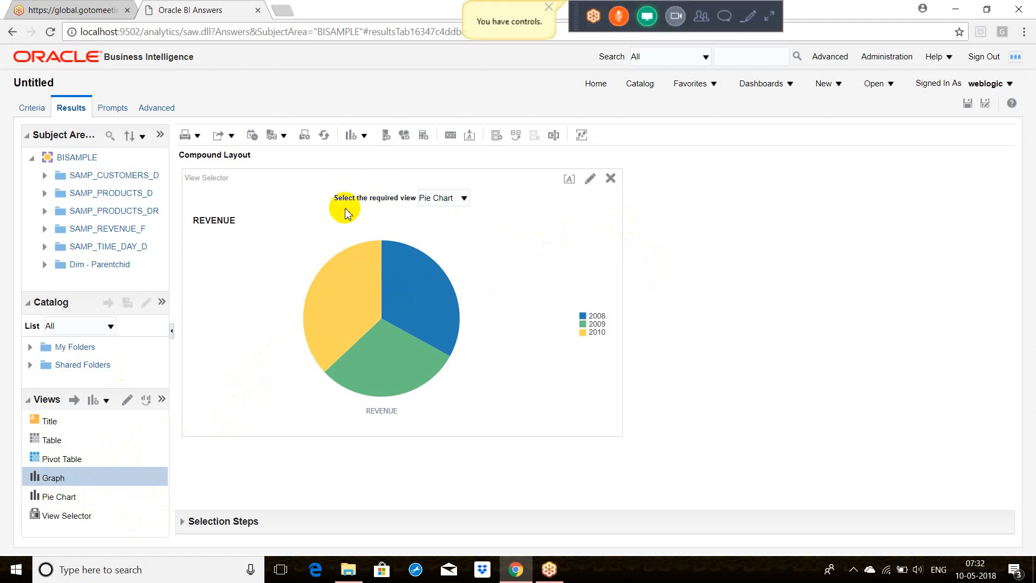
{"action": "left_click", "coordinate": [465, 198]}
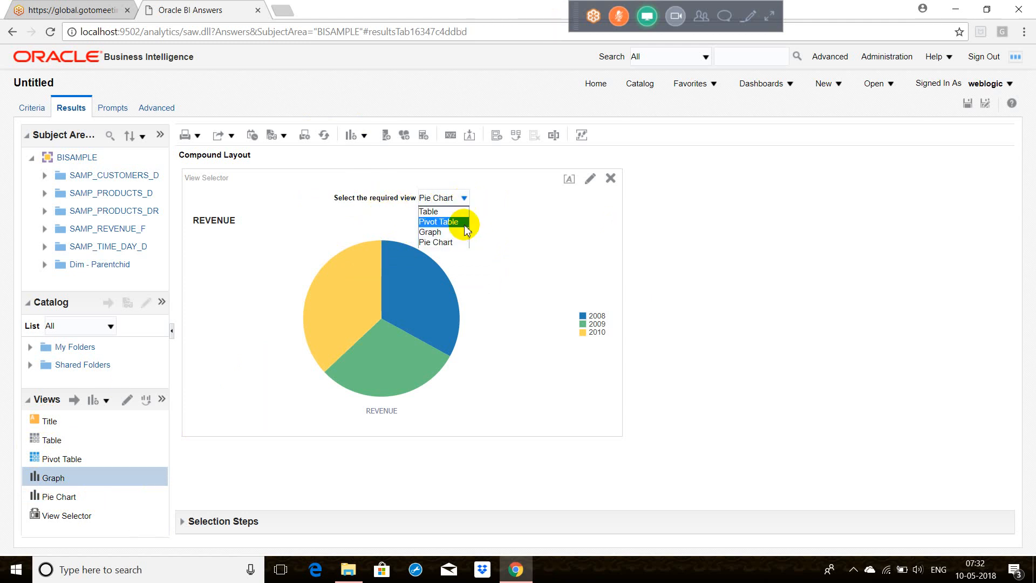
{"action": "left_click", "coordinate": [446, 211]}
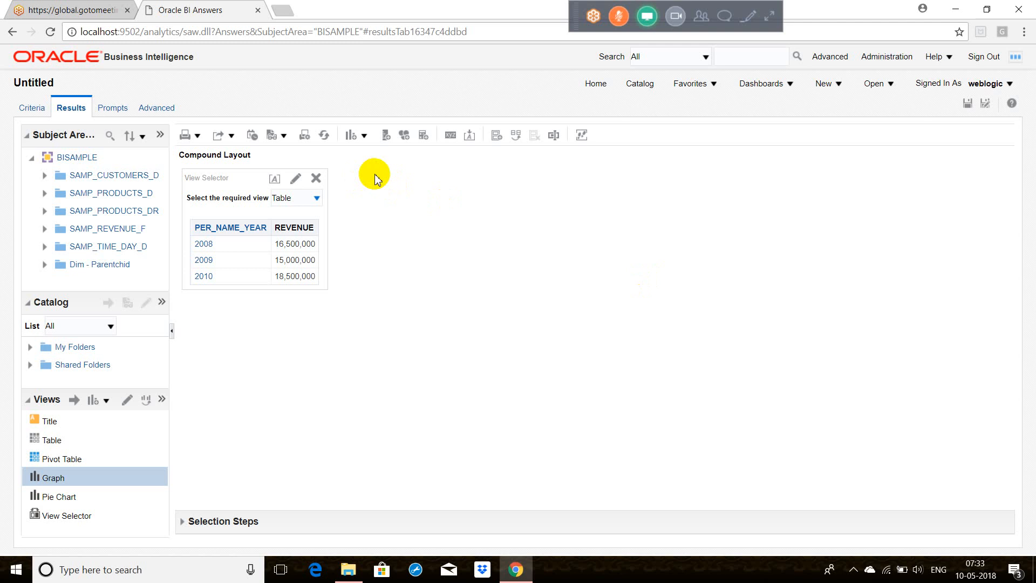
Step: Inspect the Pivot Table view's layout in its editor and return to the compound layout
{"action": "left_click", "coordinate": [67, 457]}
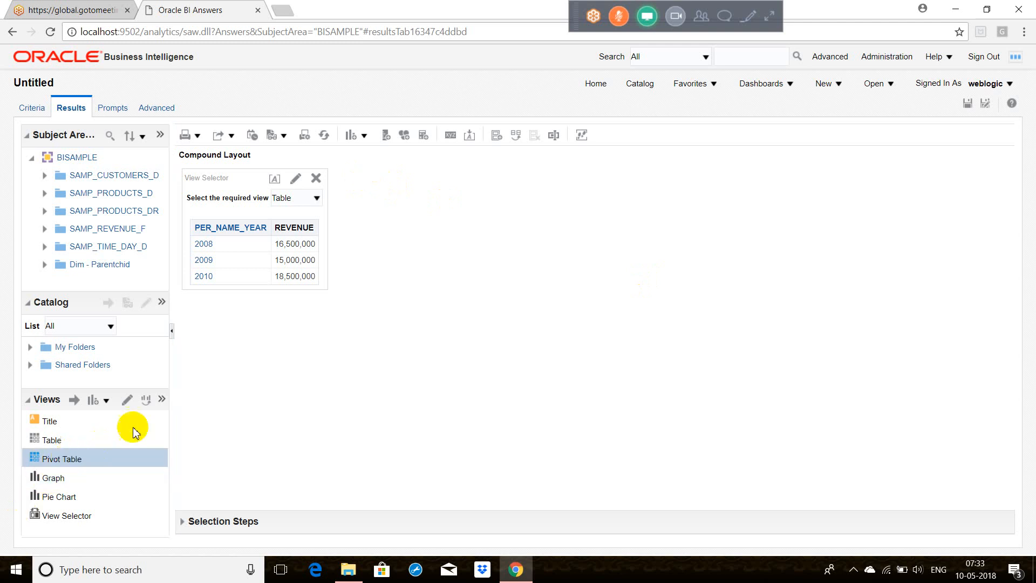
{"action": "left_click", "coordinate": [128, 401]}
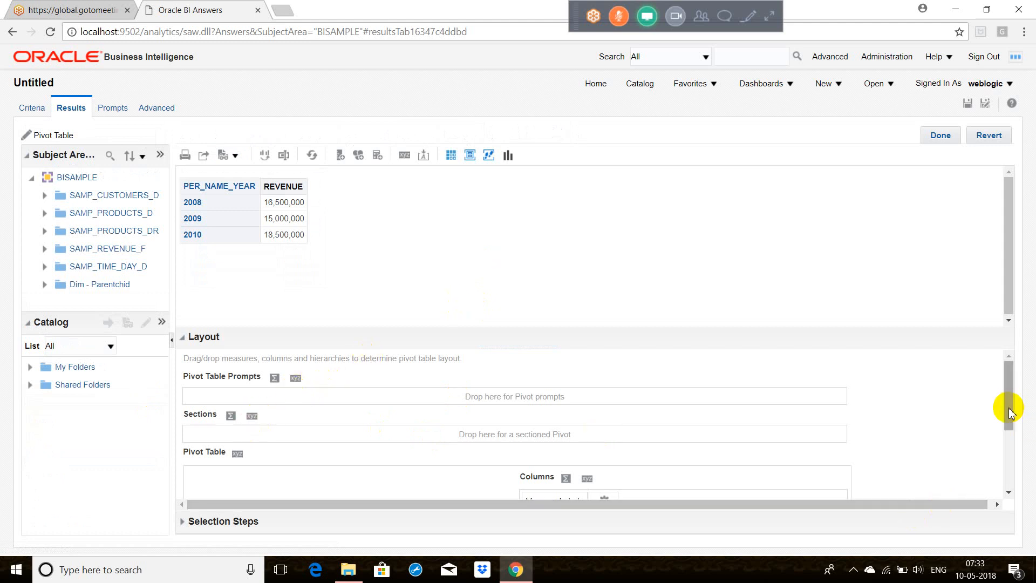
{"action": "mouse_move", "coordinate": [1007, 403]}
{"action": "left_mouse_down"}
{"action": "mouse_move", "coordinate": [1005, 494]}
{"action": "mouse_move", "coordinate": [1003, 401]}
{"action": "left_mouse_up"}
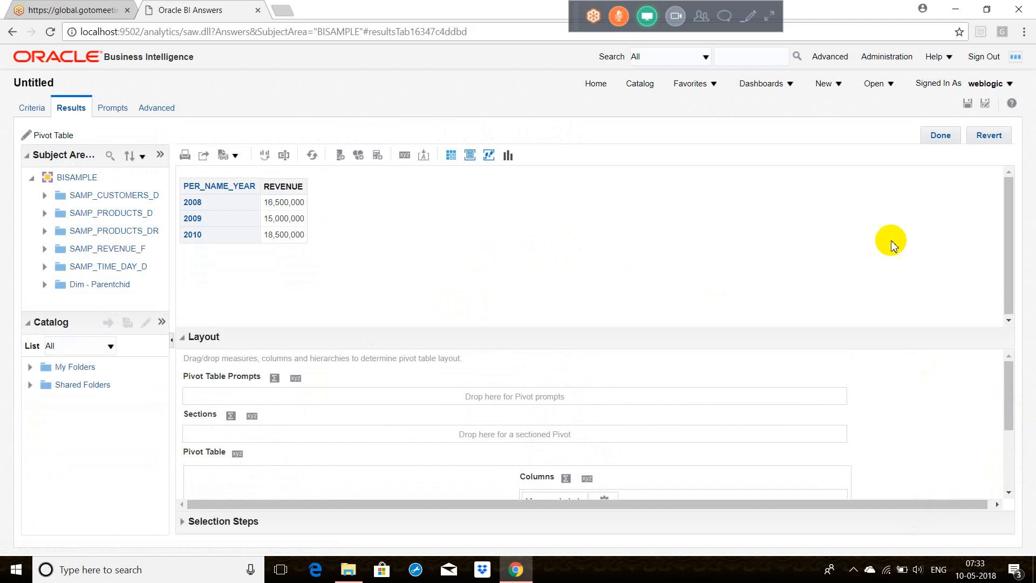
{"action": "left_click", "coordinate": [940, 135]}
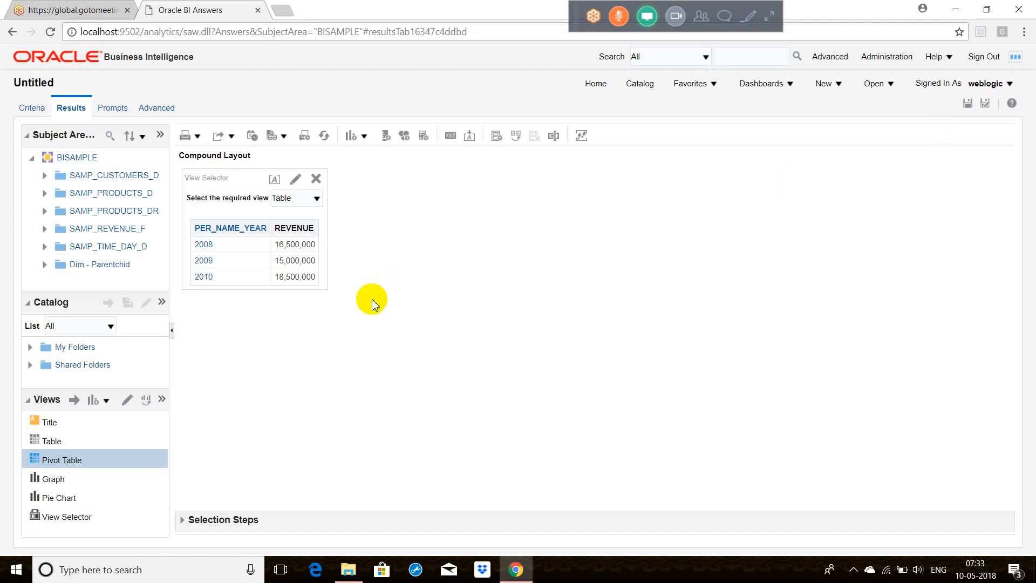
Step: Set the Pie Chart view's style to 3D, review its slices and layout, and return to the compound layout
{"action": "left_click", "coordinate": [58, 497]}
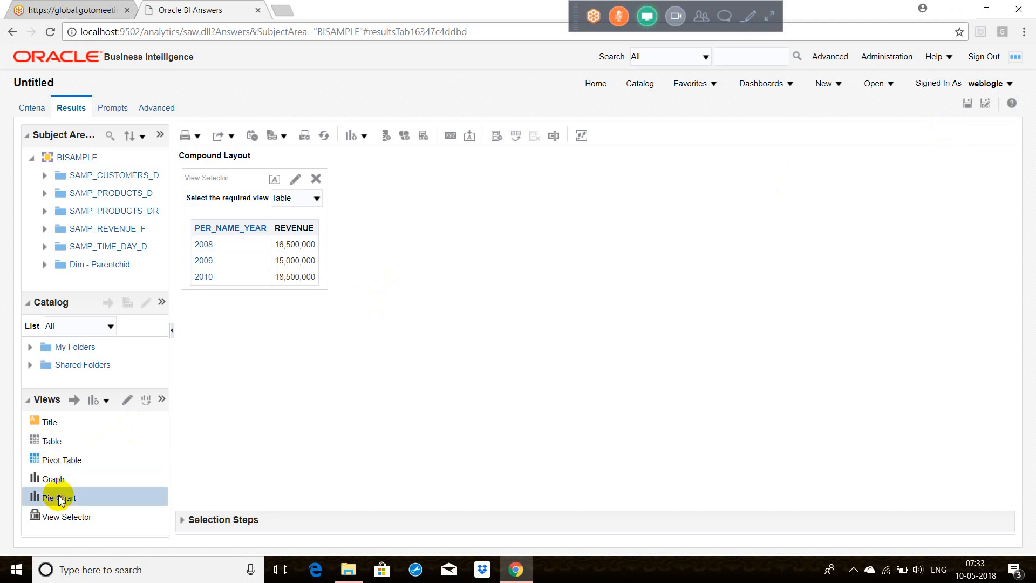
{"action": "left_click", "coordinate": [130, 403]}
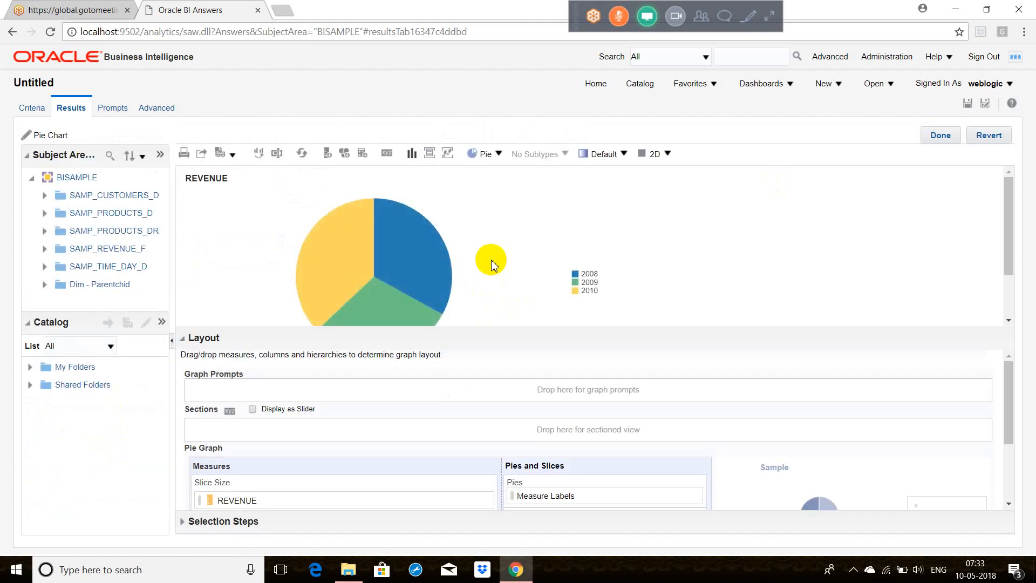
{"action": "left_click", "coordinate": [667, 155]}
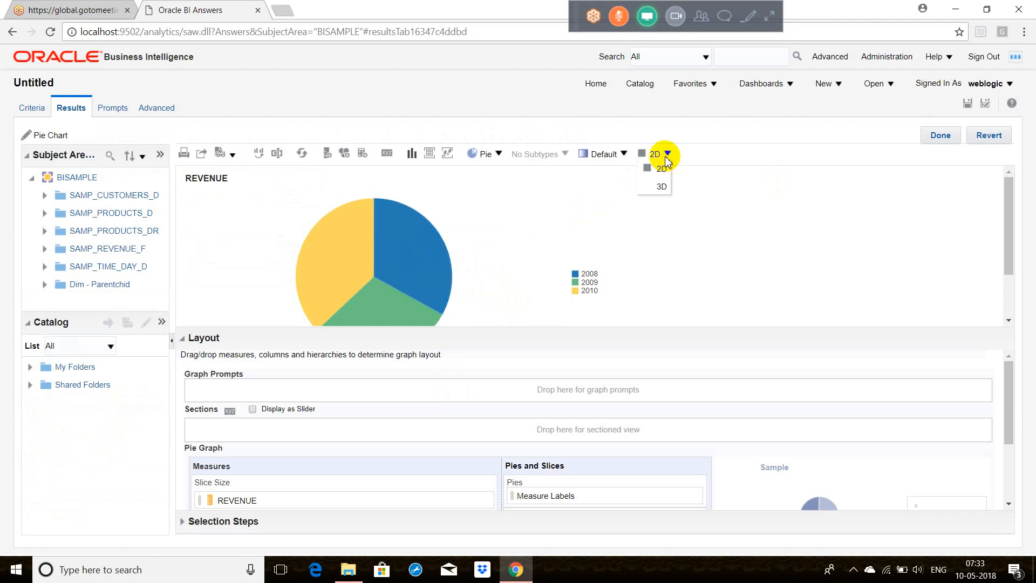
{"action": "left_click", "coordinate": [661, 186]}
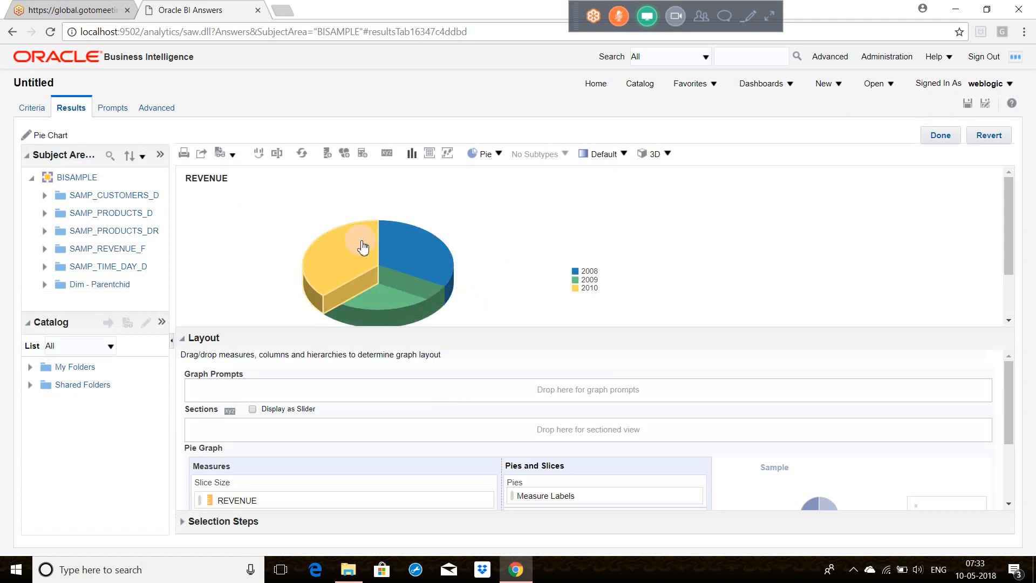
{"action": "mouse_move", "coordinate": [402, 254]}
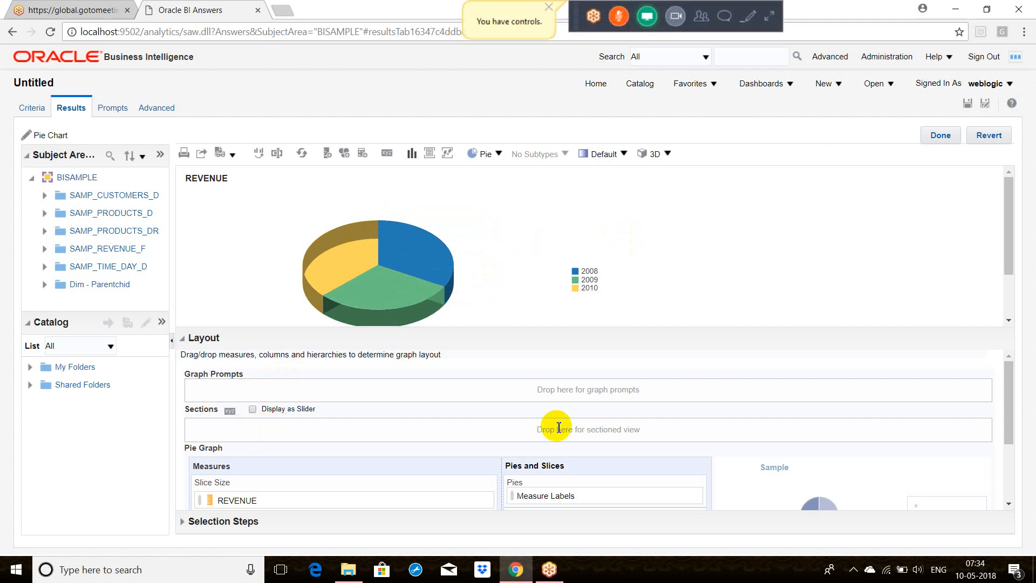
{"action": "left_click", "coordinate": [1011, 456]}
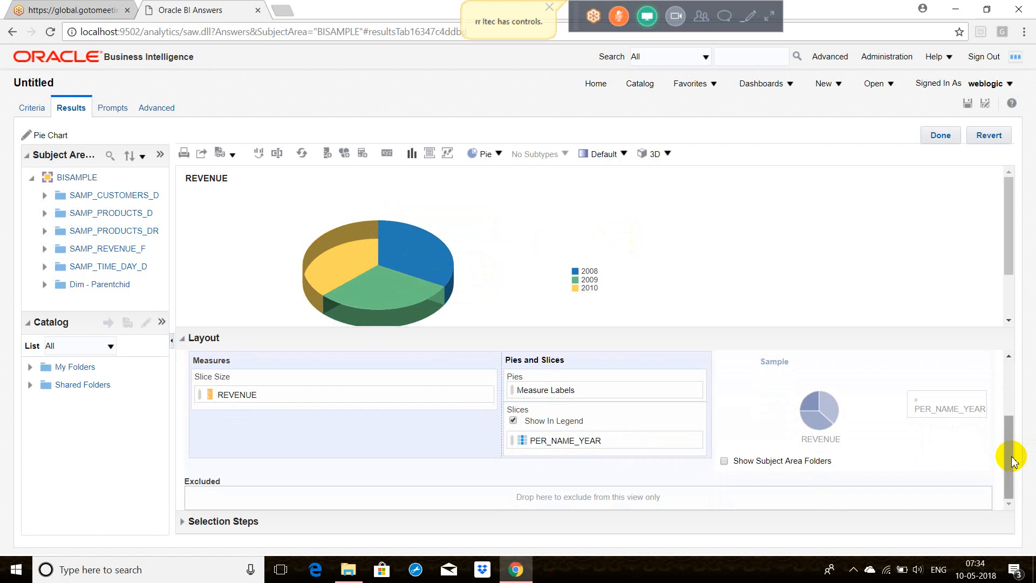
{"action": "left_click", "coordinate": [1009, 378]}
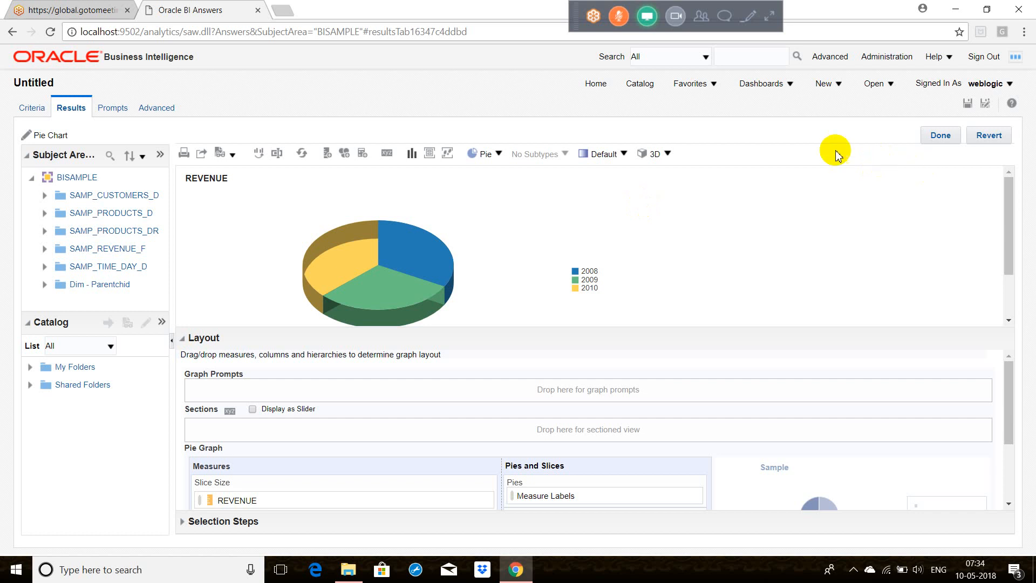
{"action": "mouse_move", "coordinate": [378, 270]}
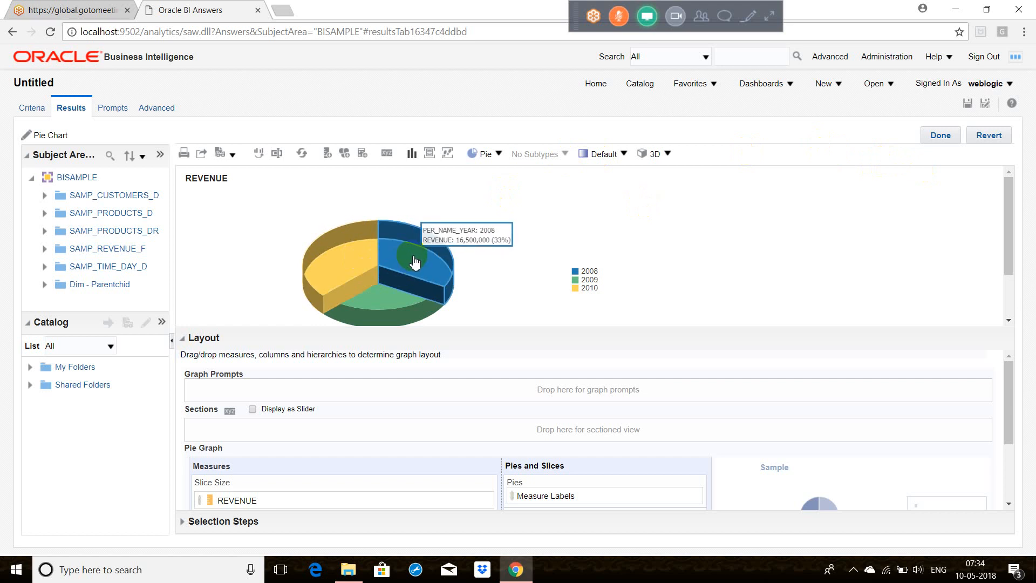
{"action": "mouse_move", "coordinate": [429, 252]}
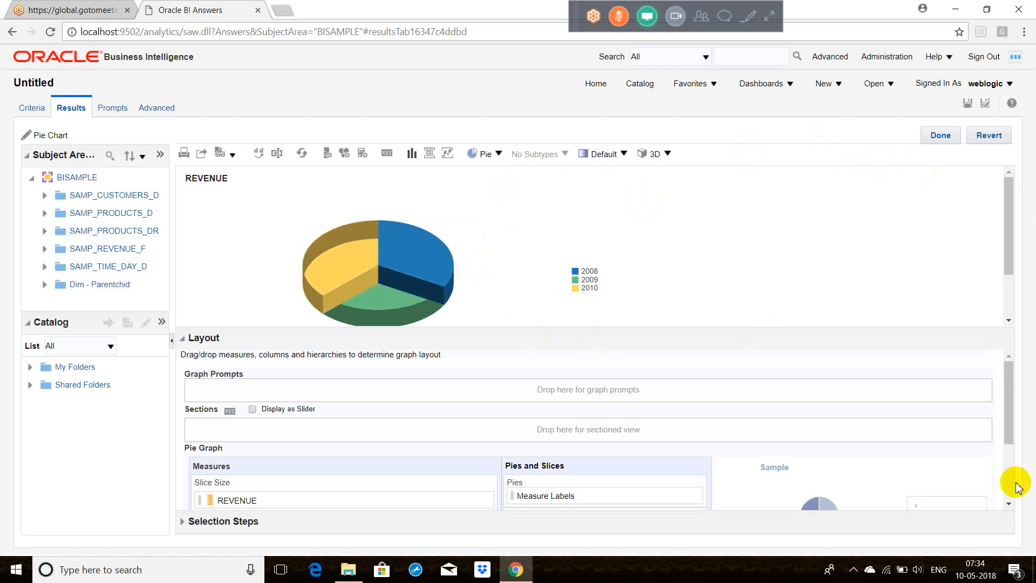
{"action": "left_click", "coordinate": [1009, 460]}
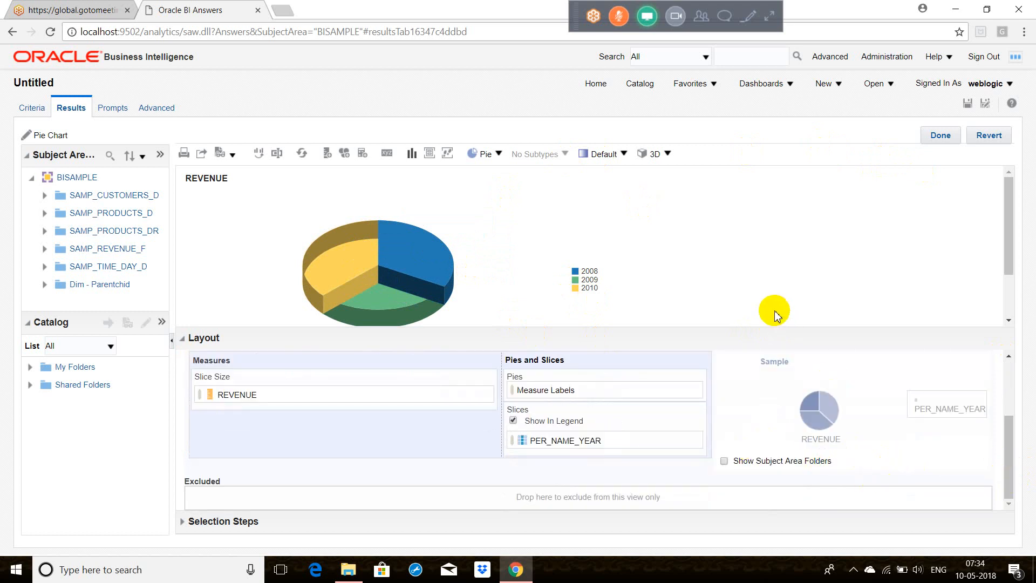
{"action": "left_click", "coordinate": [940, 136]}
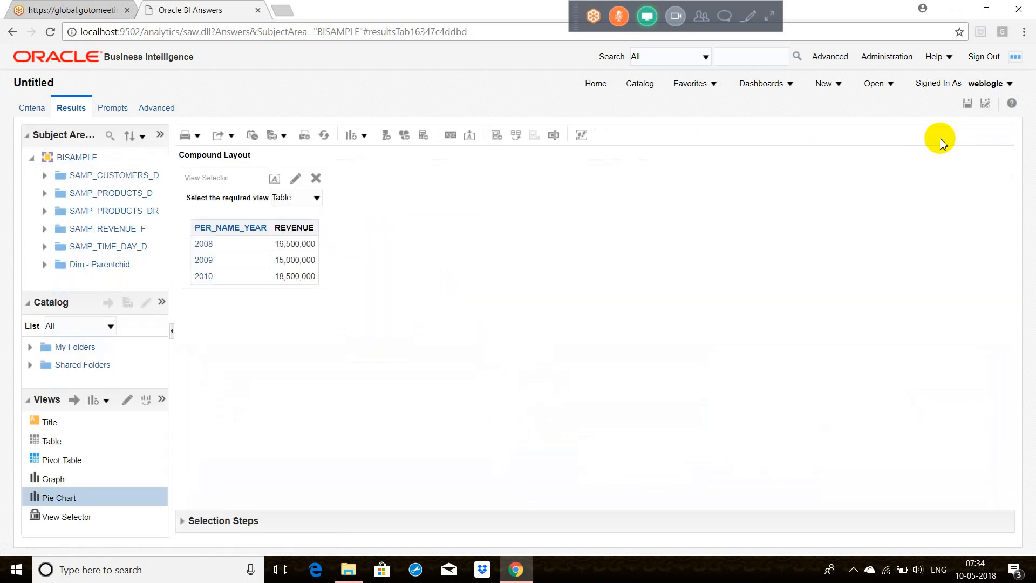
Step: Test the view selector with the Pie Chart, look over the available new view types, and switch it back to Table
{"action": "left_click", "coordinate": [316, 197]}
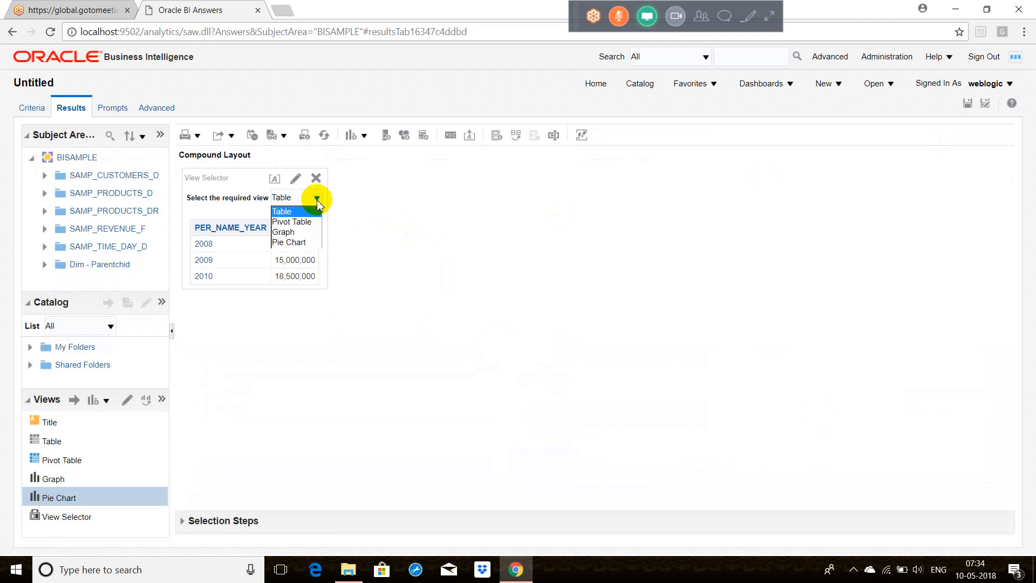
{"action": "left_click", "coordinate": [306, 242]}
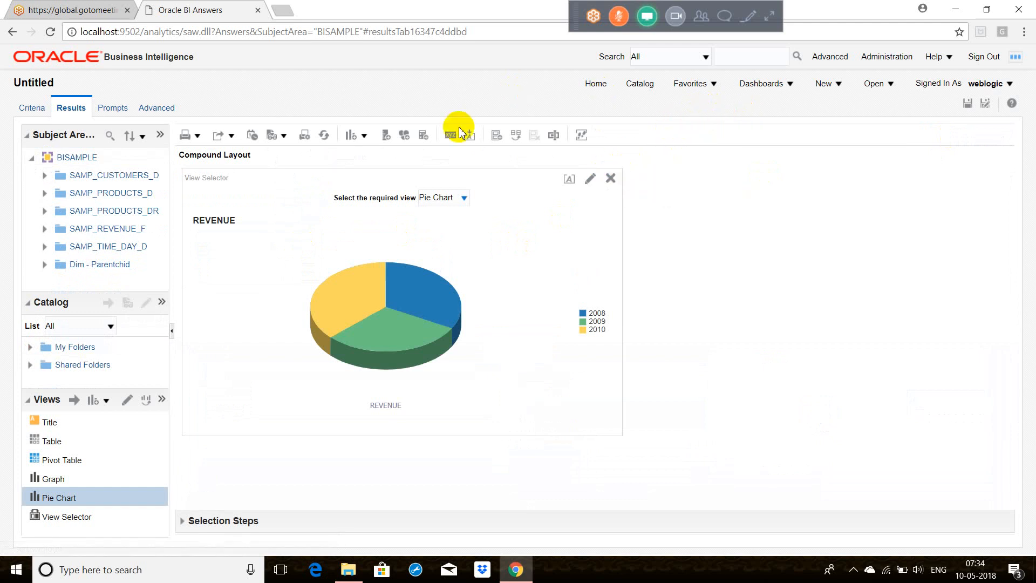
{"action": "left_click", "coordinate": [365, 136]}
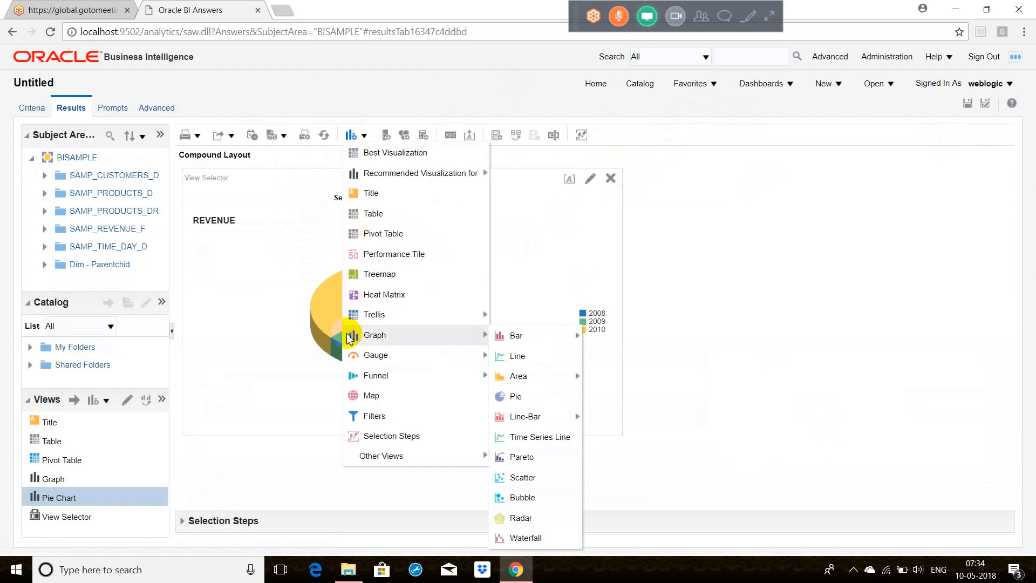
{"action": "mouse_move", "coordinate": [367, 455]}
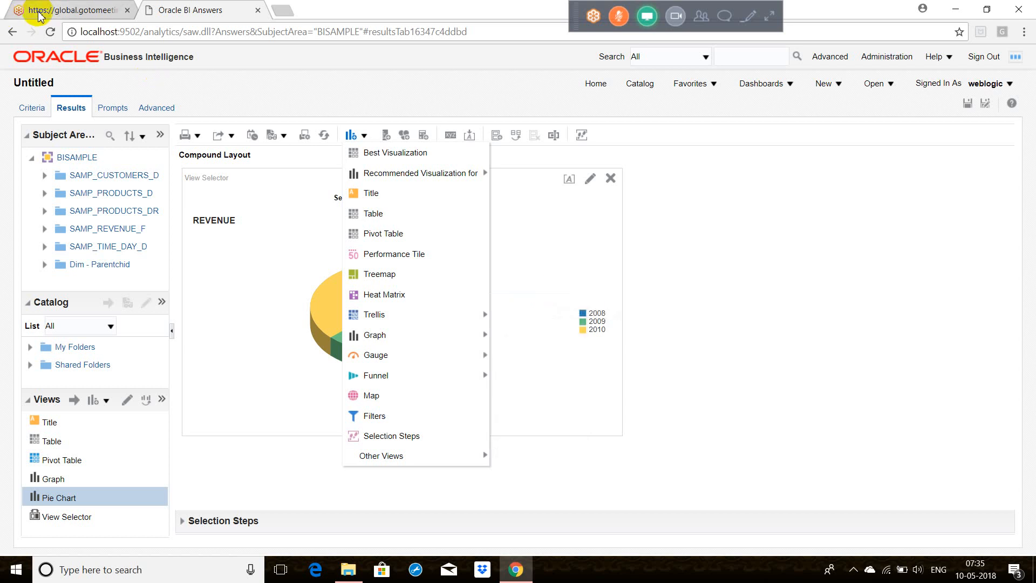
{"action": "left_click", "coordinate": [770, 279]}
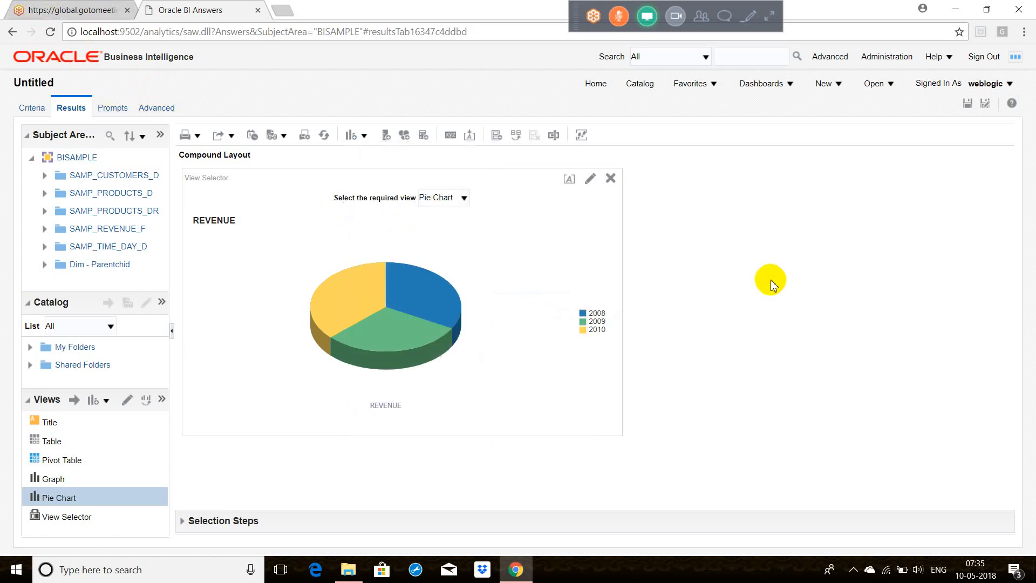
{"action": "left_click", "coordinate": [457, 199]}
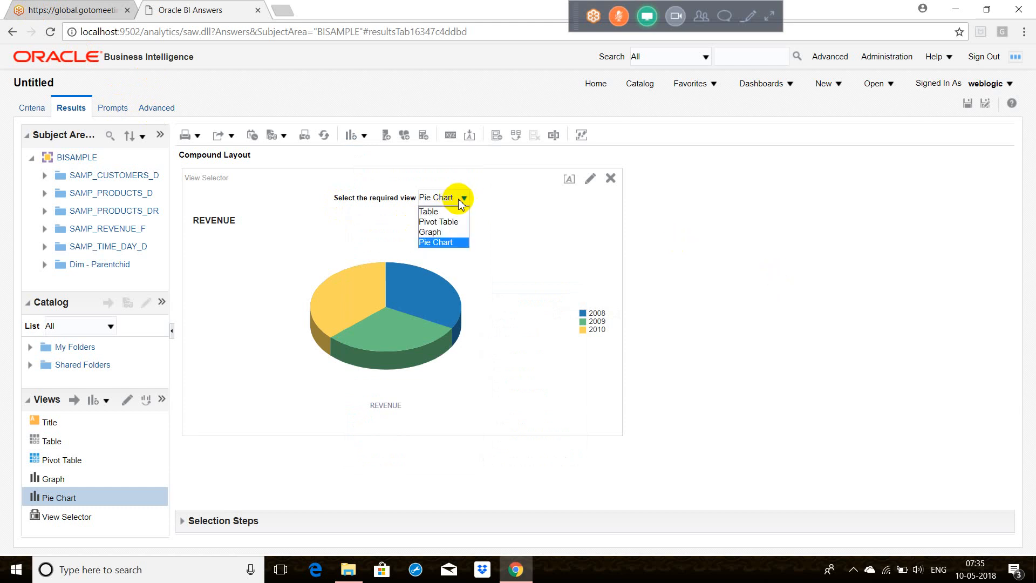
{"action": "left_click", "coordinate": [453, 212]}
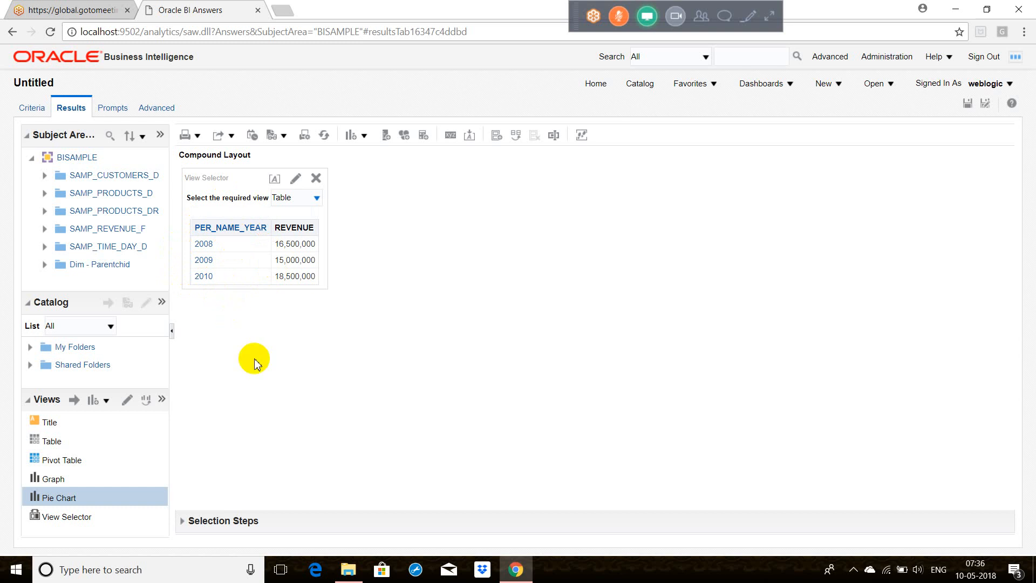
Step: Add a Column Selector view to the compound layout and include a selector for the PER_NAME_YEAR column
{"action": "left_click", "coordinate": [367, 141]}
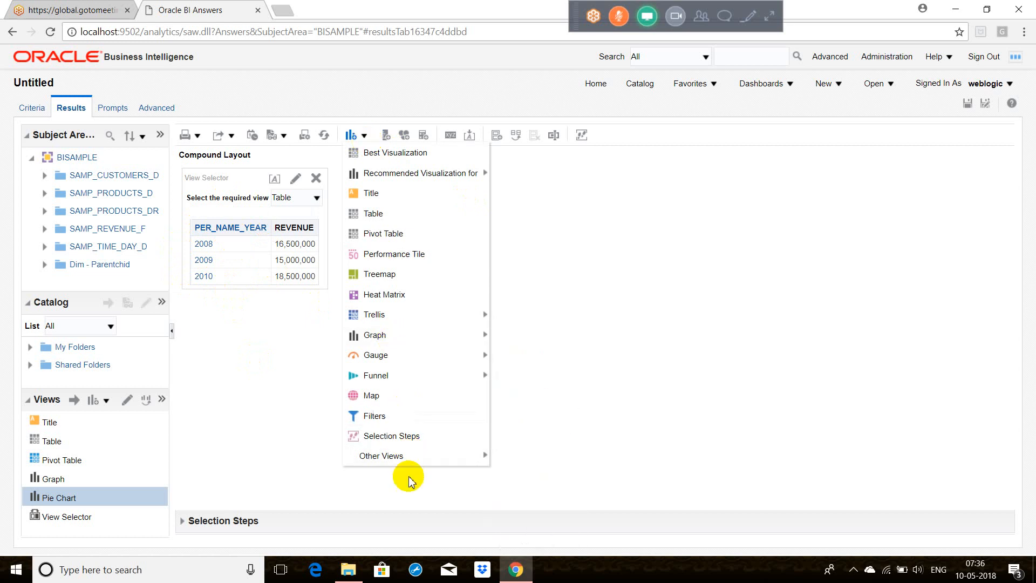
{"action": "mouse_move", "coordinate": [415, 461]}
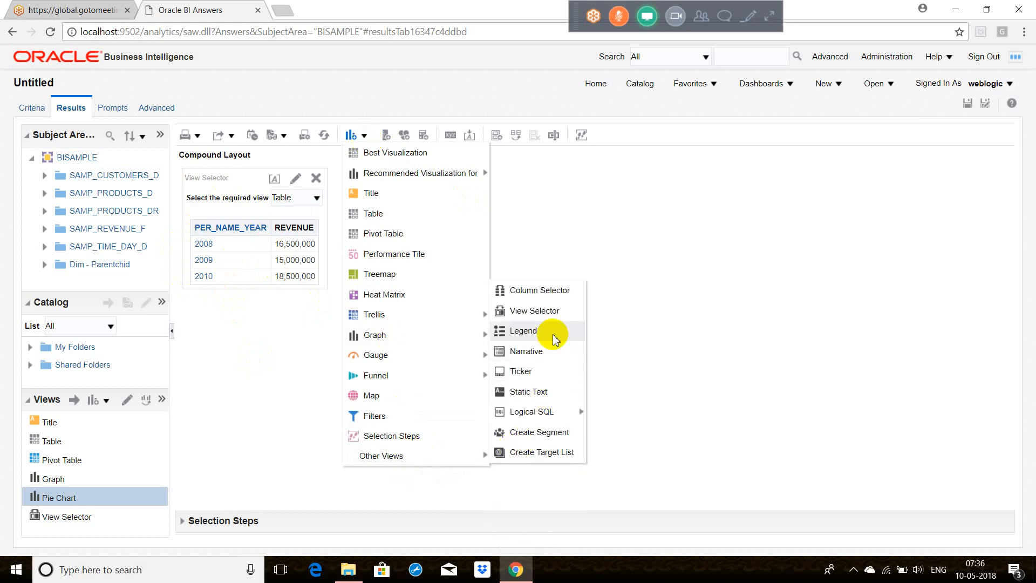
{"action": "left_click", "coordinate": [548, 294]}
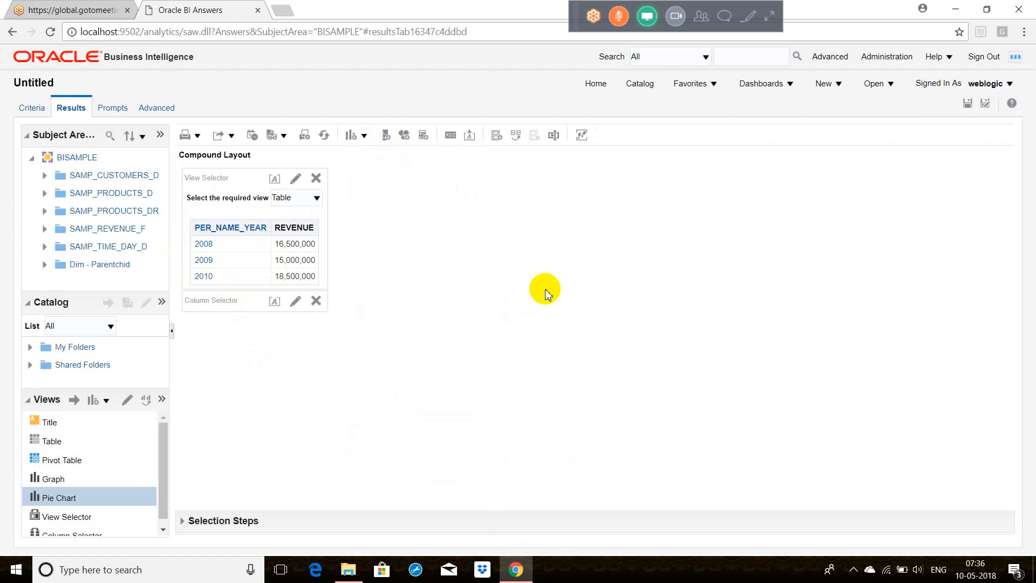
{"action": "left_click", "coordinate": [296, 301]}
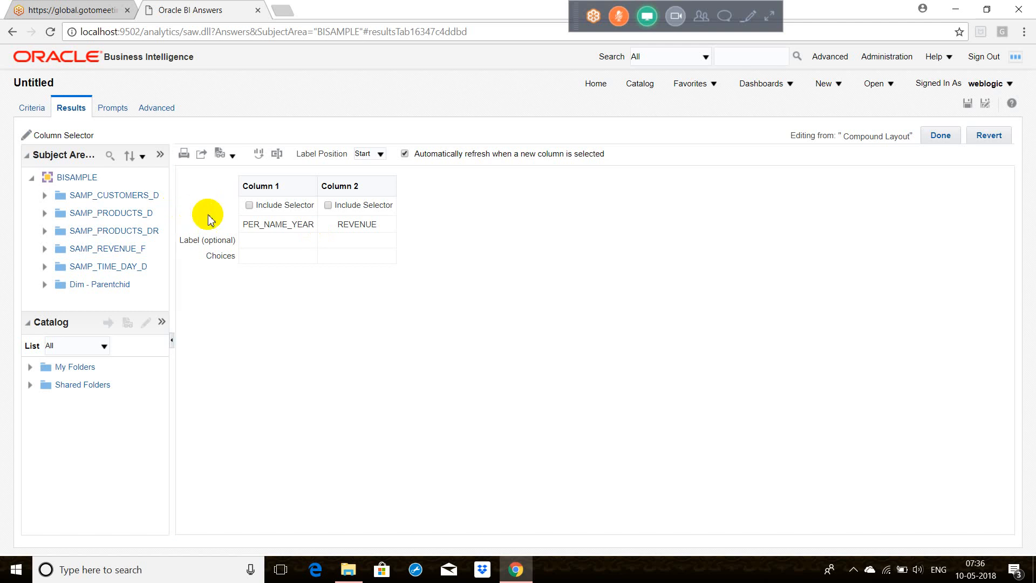
{"action": "left_click", "coordinate": [249, 205]}
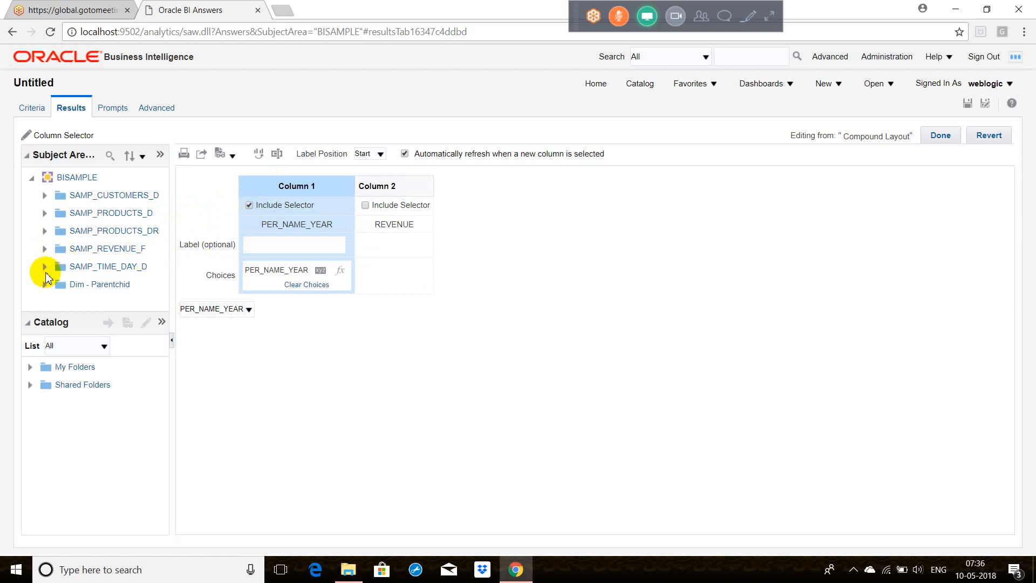
Step: Add PER_NAME_HALF, PER_NAME_MONTH, PER_NAME_QTR, PER_NAME_WEEK and CALENDAR_DATE from SAMP_TIME_DAY_D as Column 1 choices and finish editing the column selector
{"action": "left_click", "coordinate": [45, 267]}
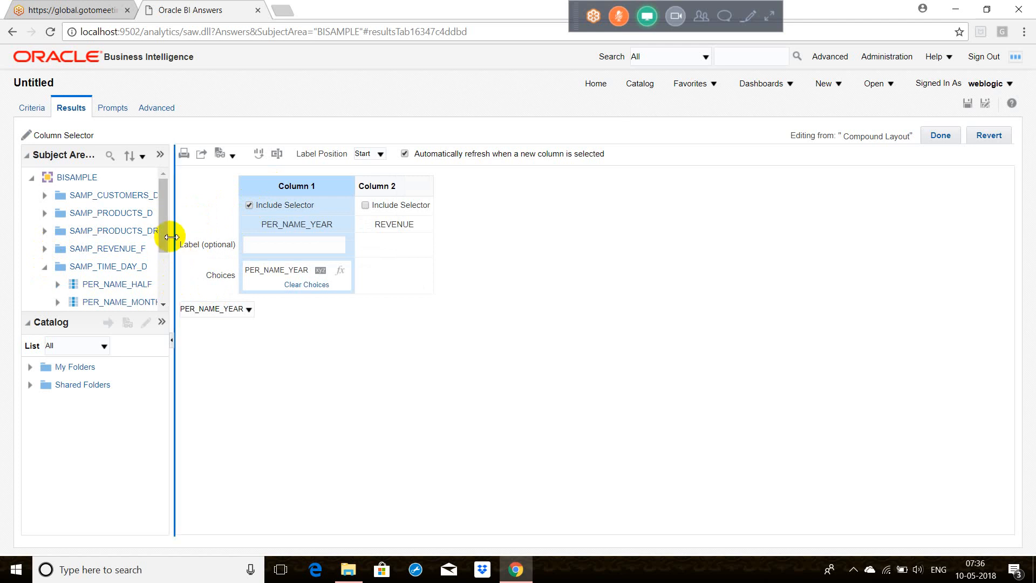
{"action": "left_click_drag", "start_coordinate": [174, 236], "coordinate": [200, 232]}
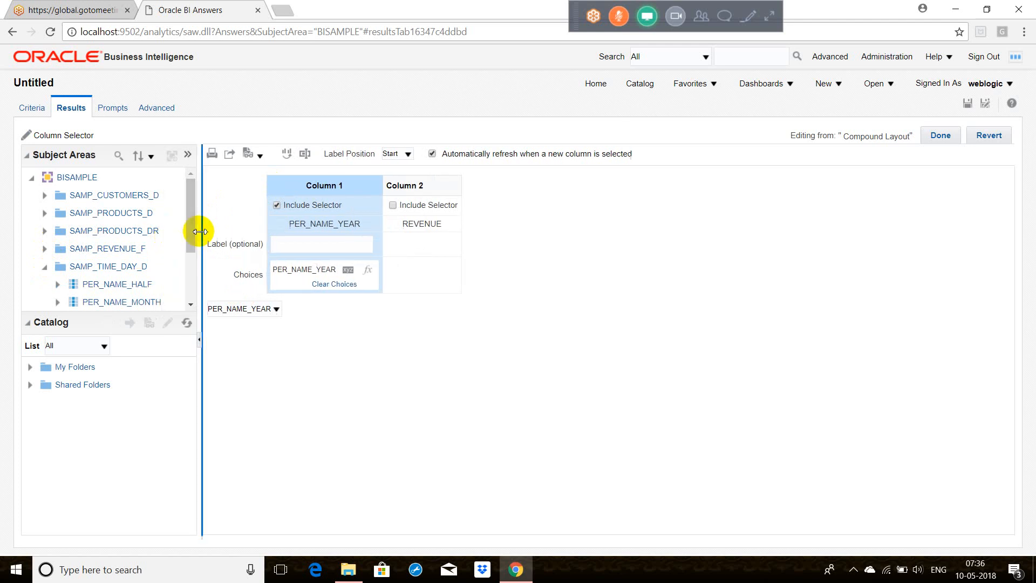
{"action": "double_click", "coordinate": [143, 284]}
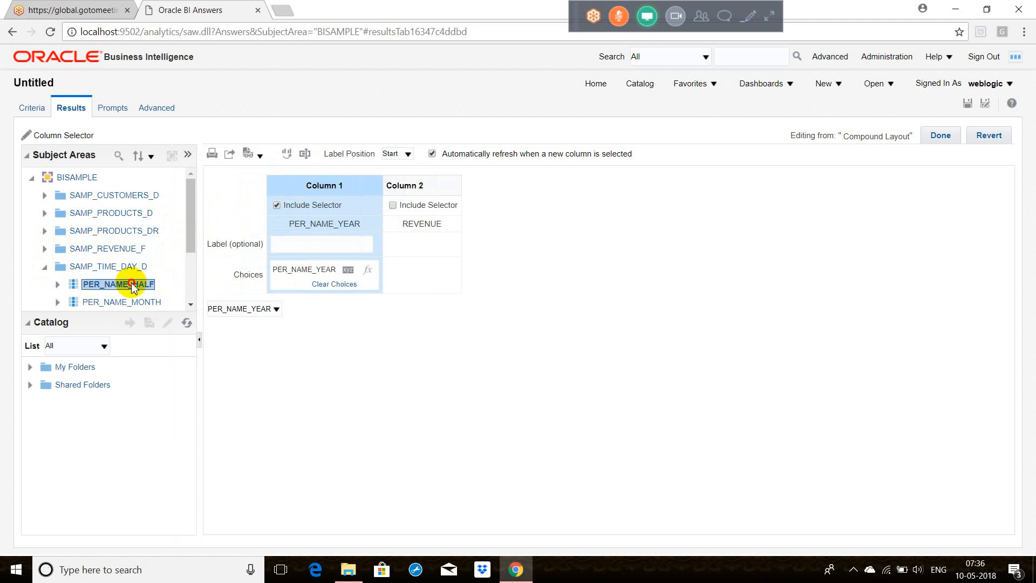
{"action": "left_click", "coordinate": [191, 304]}
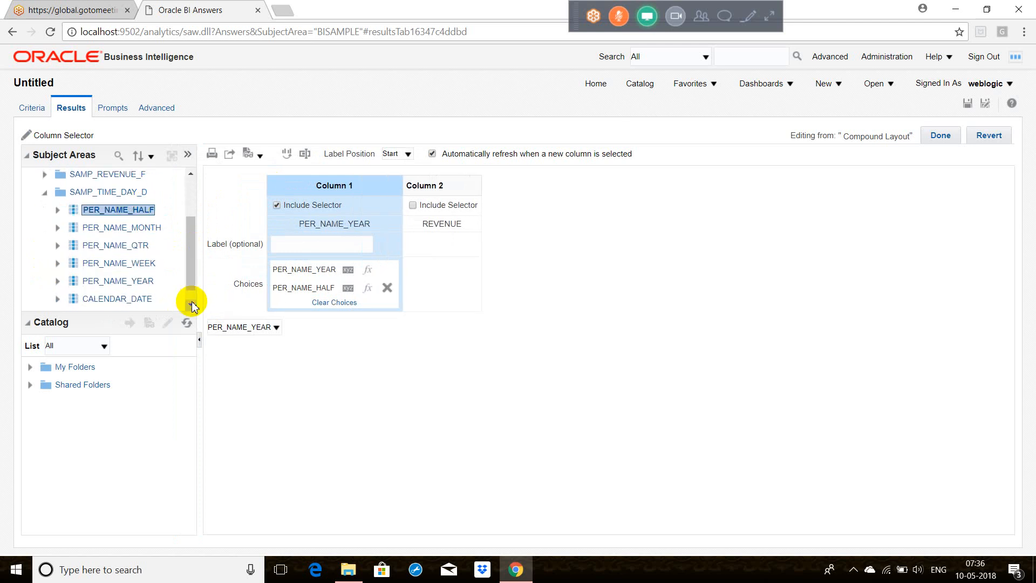
{"action": "double_click", "coordinate": [154, 210]}
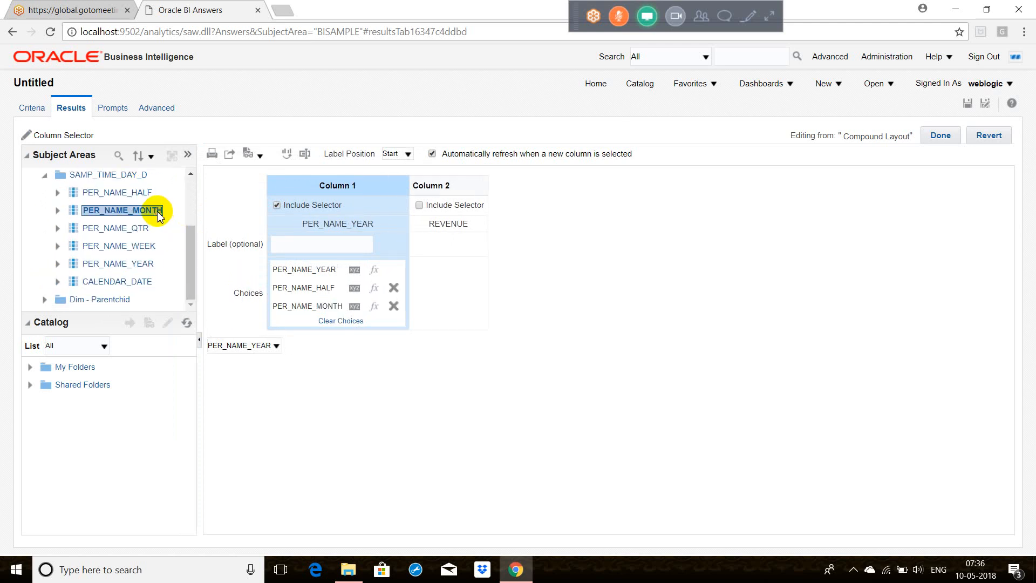
{"action": "double_click", "coordinate": [141, 227]}
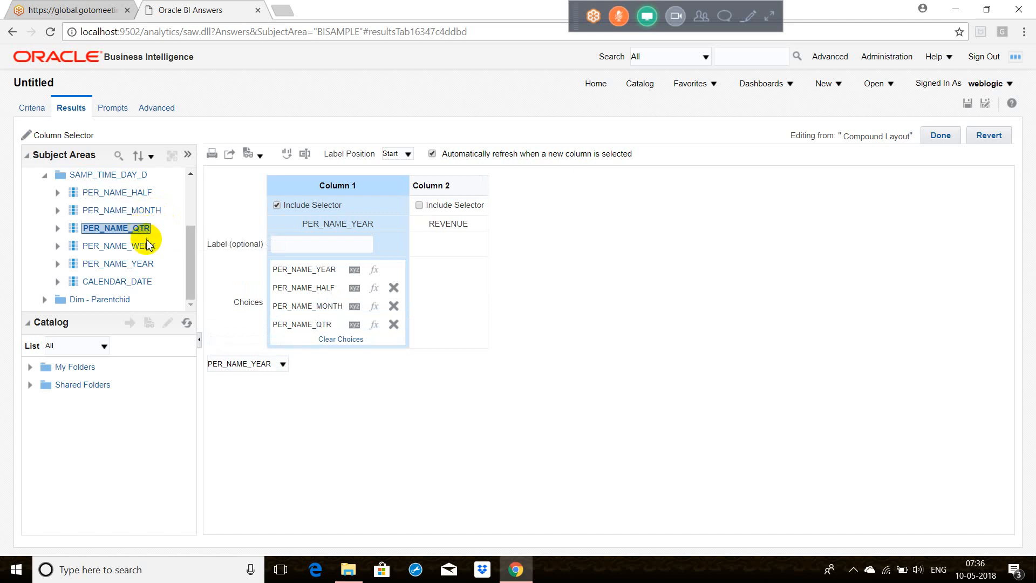
{"action": "double_click", "coordinate": [146, 246]}
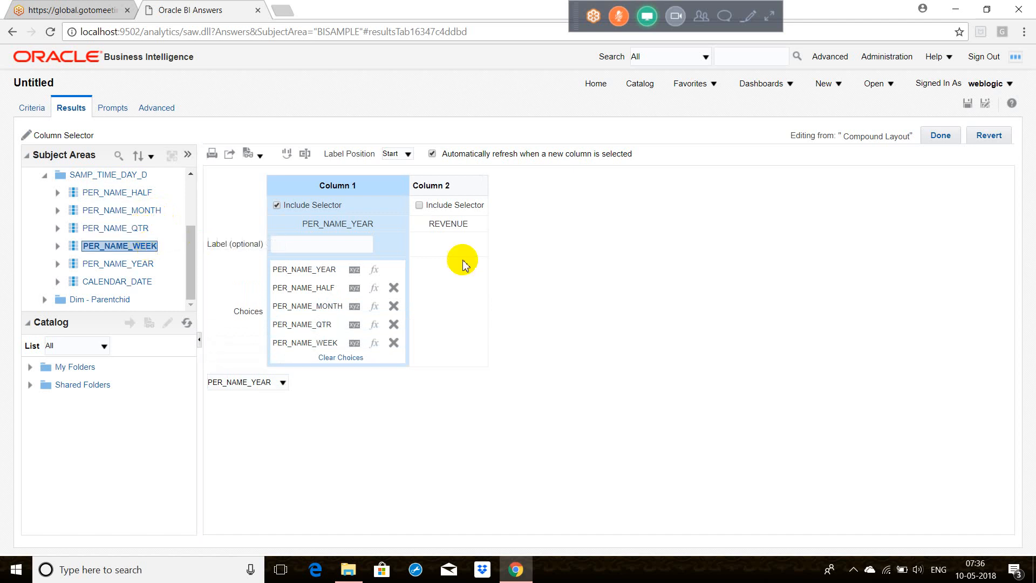
{"action": "double_click", "coordinate": [109, 283]}
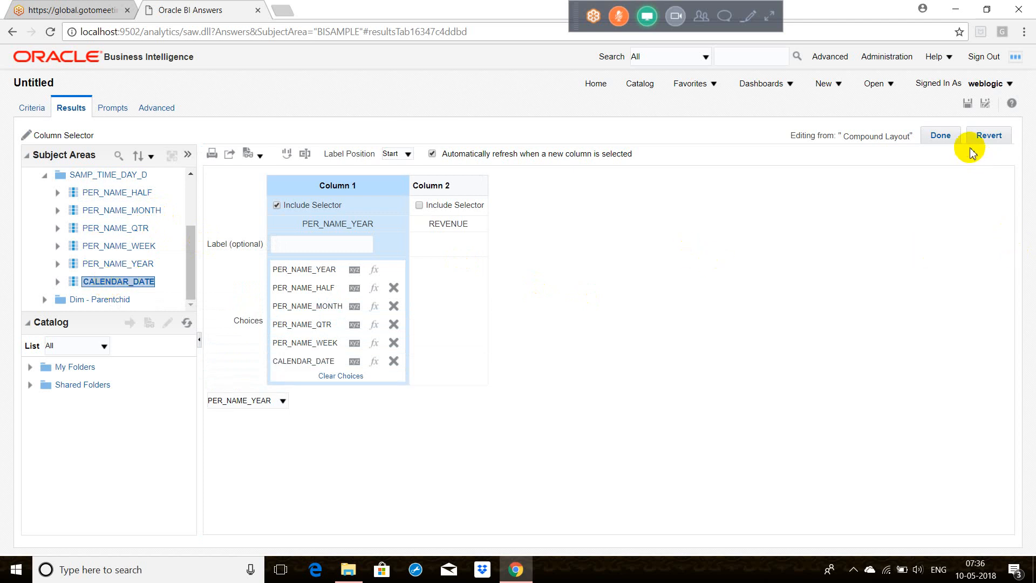
{"action": "left_click", "coordinate": [951, 142]}
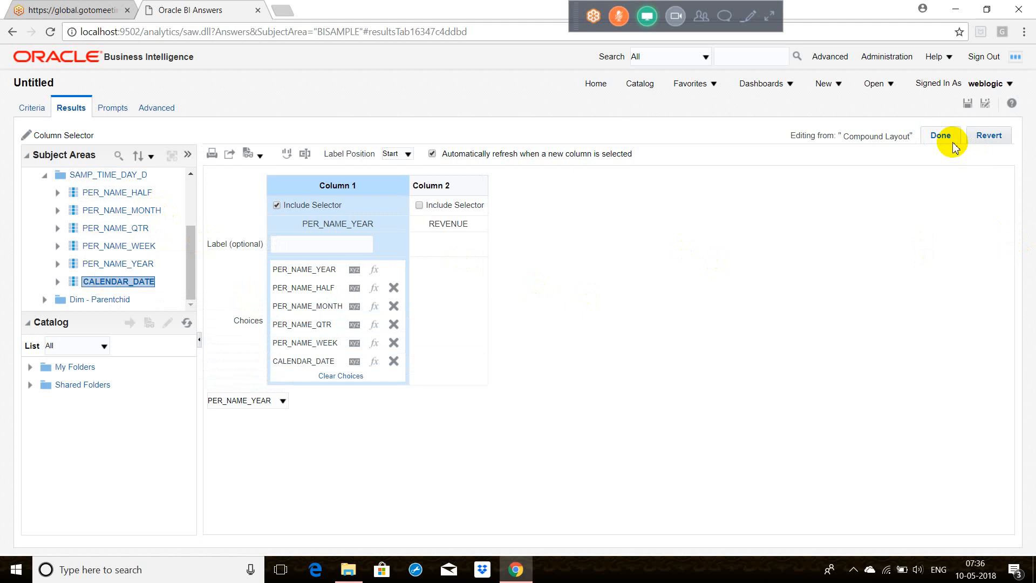
{"action": "left_click", "coordinate": [944, 141]}
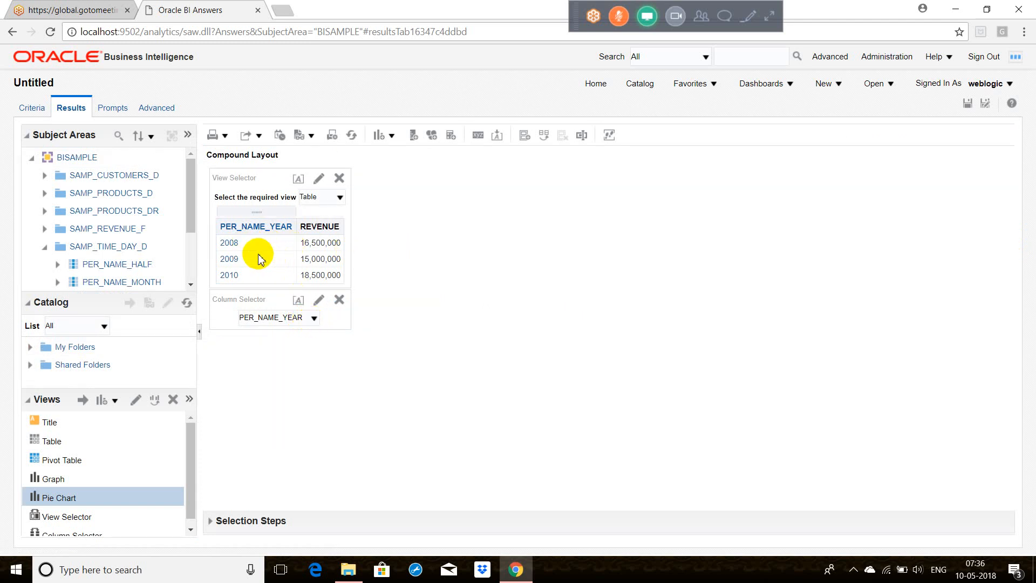
Step: Switch the column selector to PER_NAME_HALF
{"action": "left_click", "coordinate": [314, 319]}
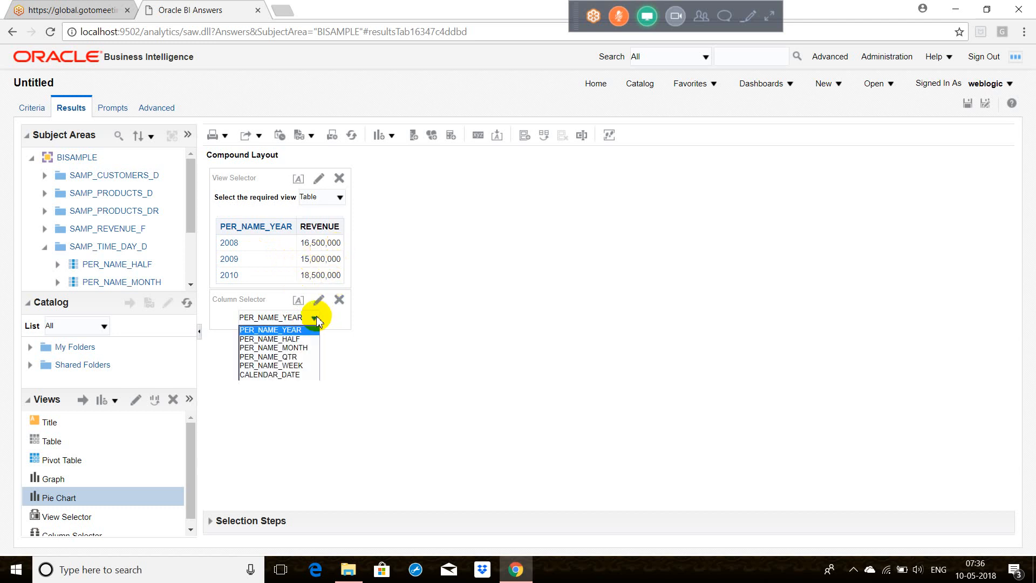
{"action": "left_click", "coordinate": [287, 339]}
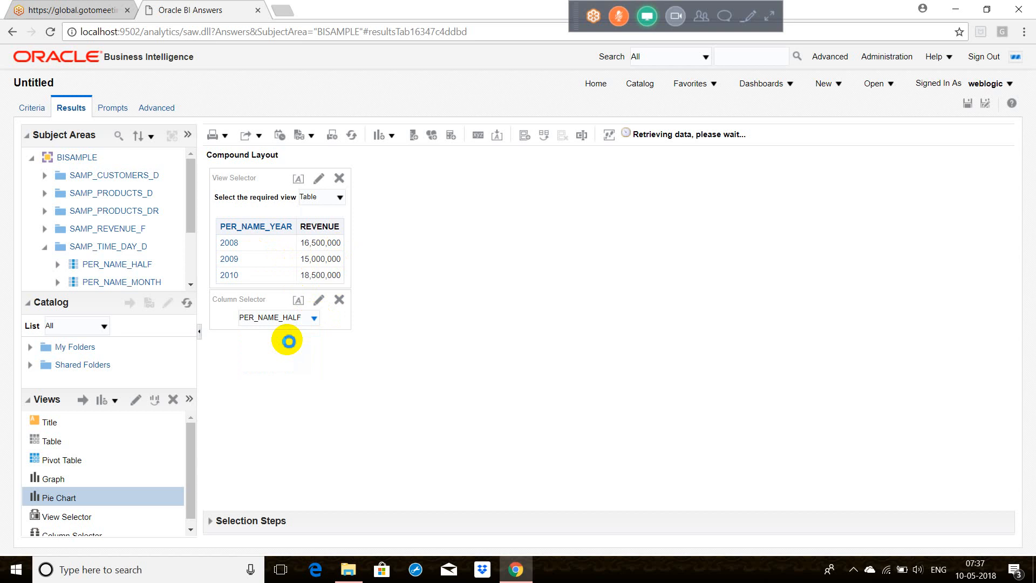
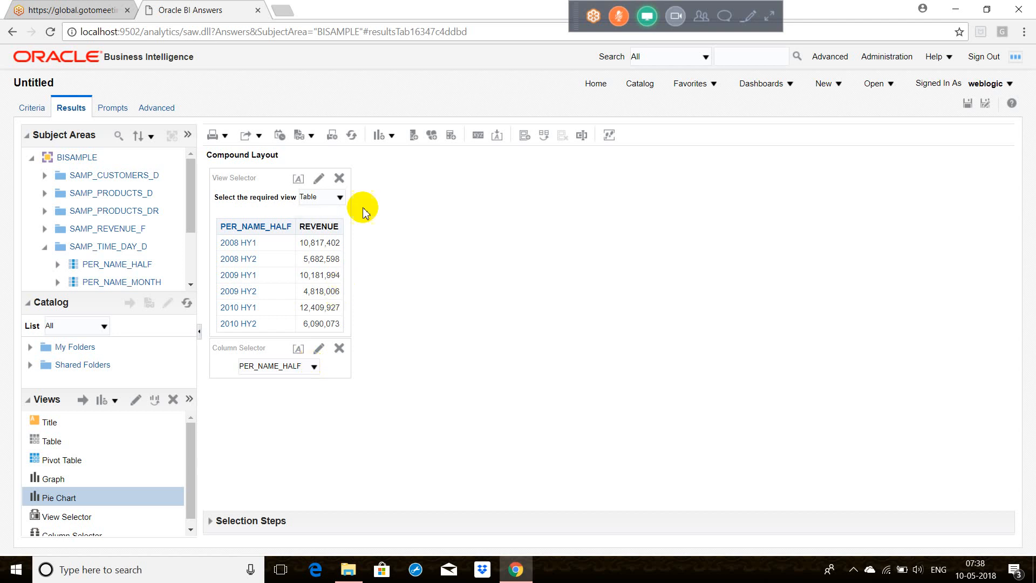
Step: Switch the view selector from the table to the Graph view
{"action": "left_click", "coordinate": [340, 197]}
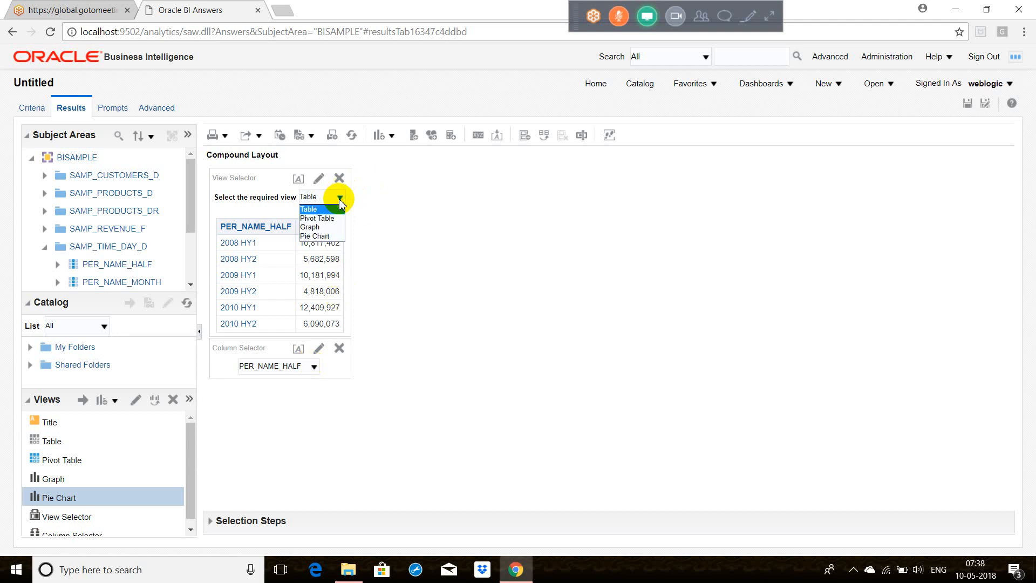
{"action": "left_click", "coordinate": [527, 263]}
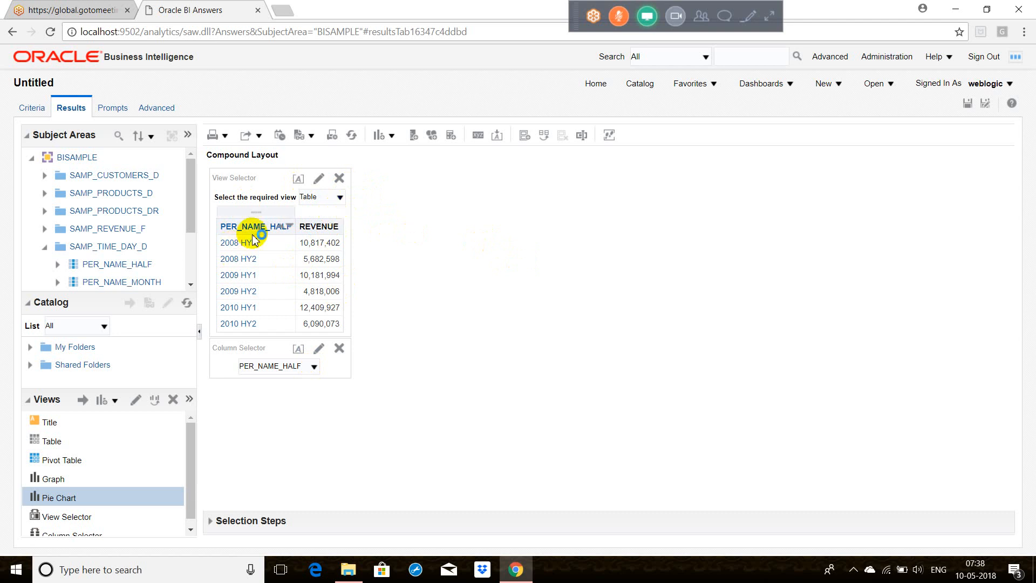
{"action": "left_click", "coordinate": [340, 197]}
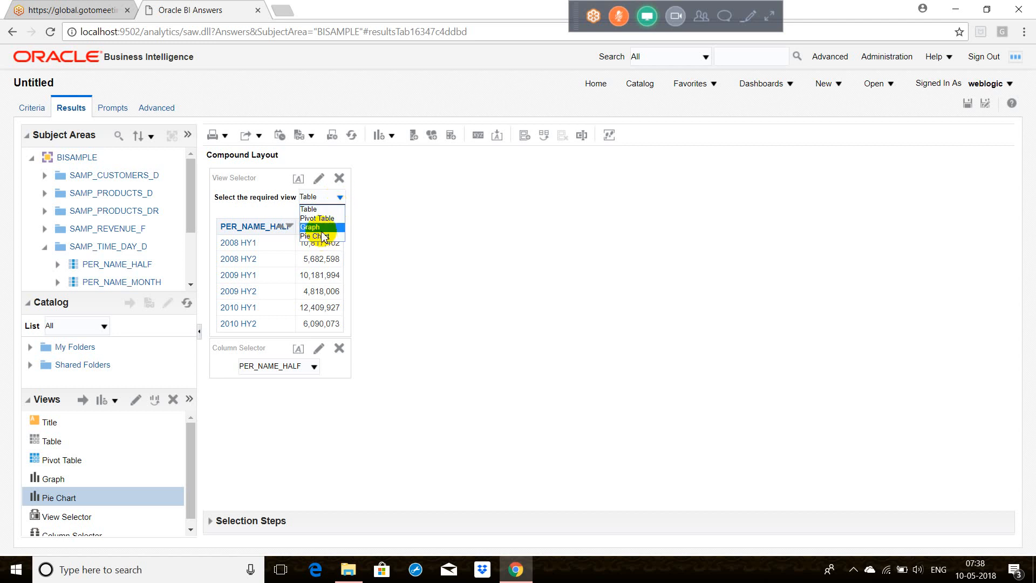
{"action": "left_click", "coordinate": [318, 227]}
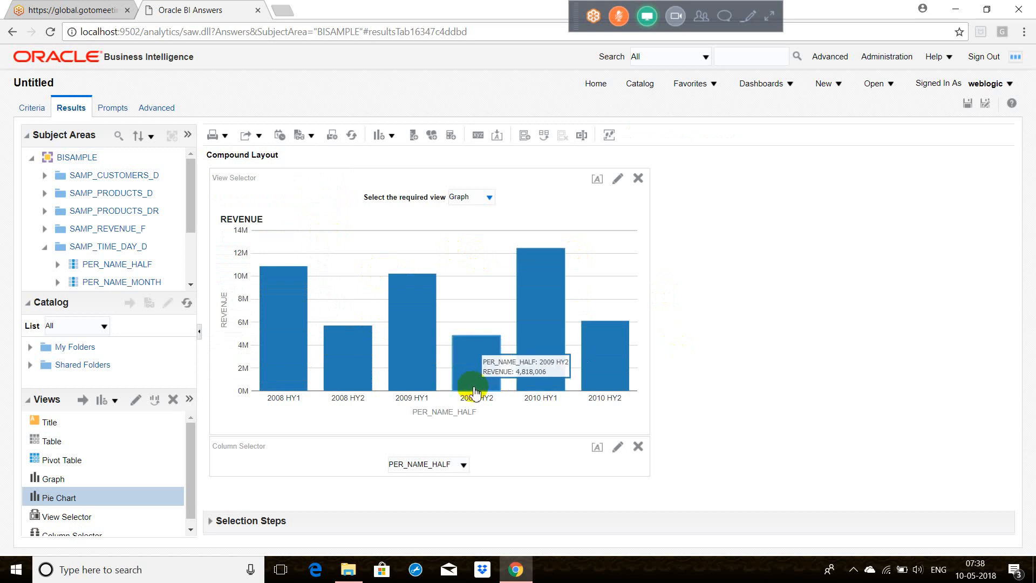
Step: Switch the column selector to PER_NAME_QTR and dismiss the advertisement notification
{"action": "left_click", "coordinate": [461, 465]}
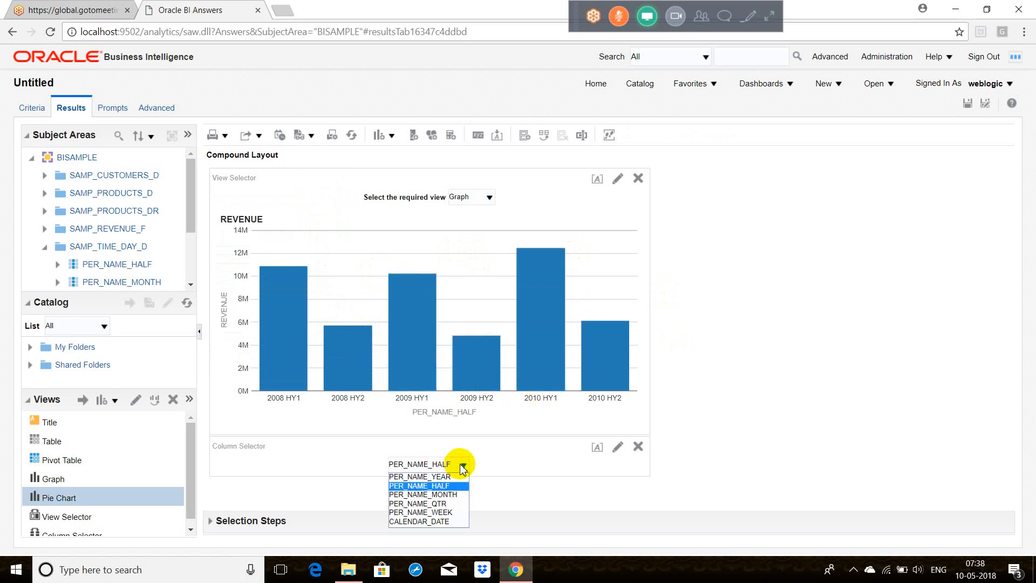
{"action": "left_click", "coordinate": [443, 503]}
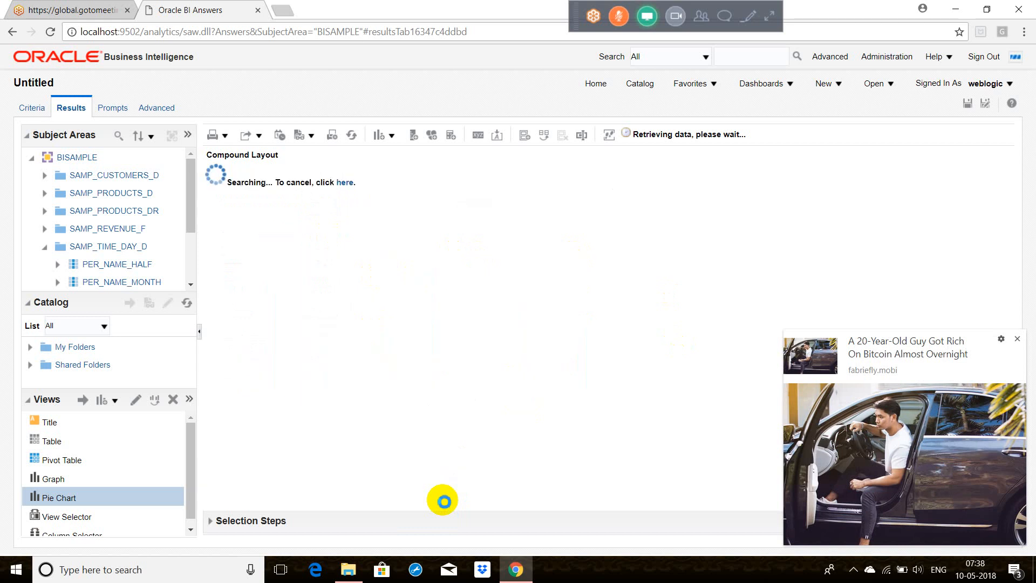
{"action": "left_click", "coordinate": [1018, 339]}
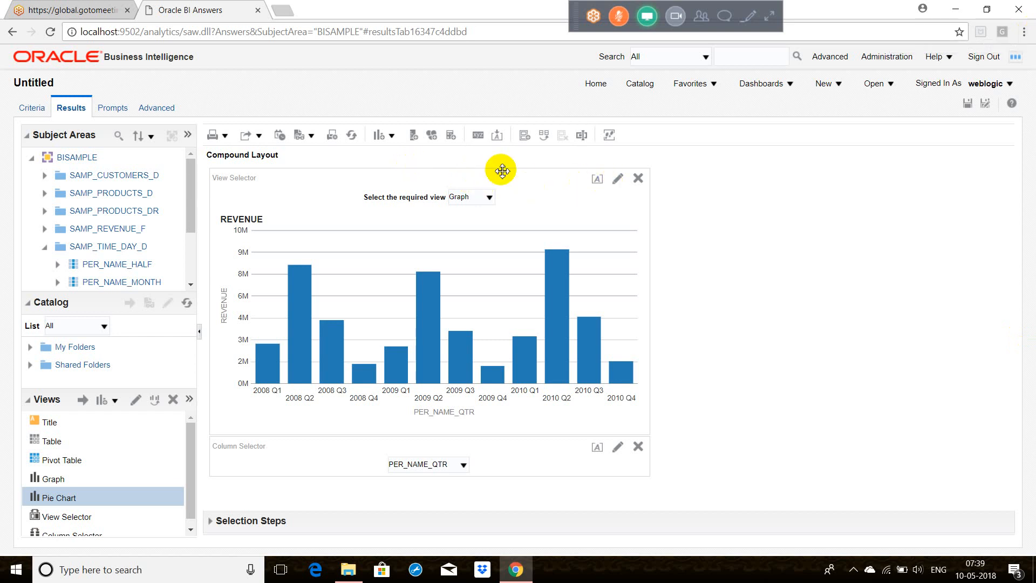
Step: Add a simple Trellis view, inspect its quarterly revenue bars, and remove it from the compound layout
{"action": "left_click", "coordinate": [391, 135]}
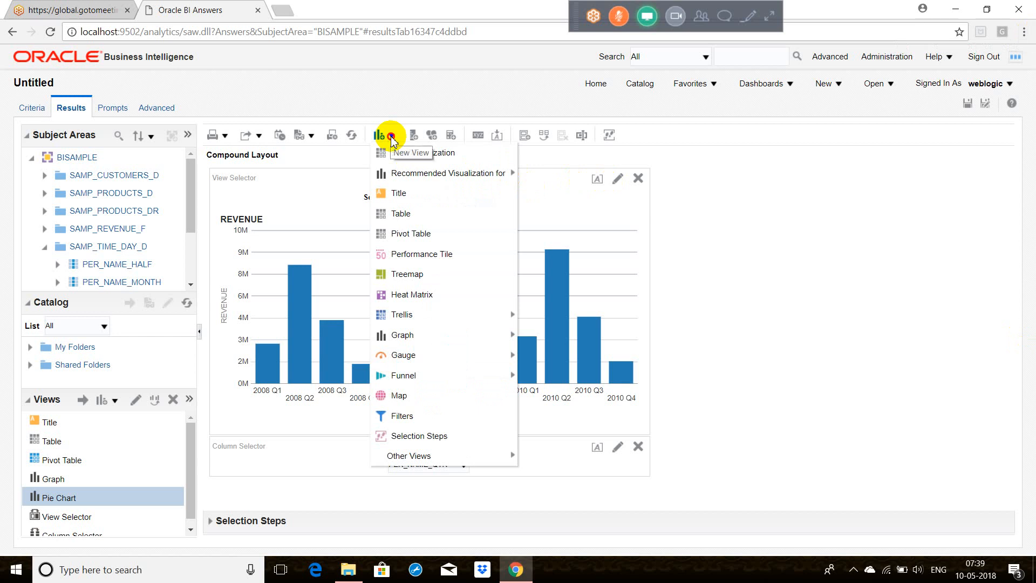
{"action": "left_click", "coordinate": [391, 135]}
{"action": "left_click", "coordinate": [391, 136]}
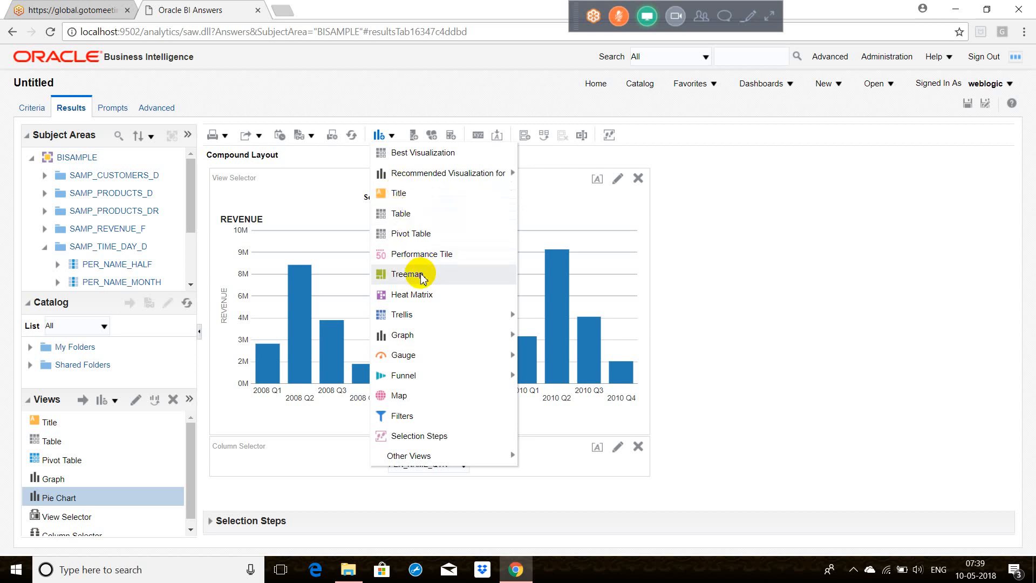
{"action": "mouse_move", "coordinate": [462, 314]}
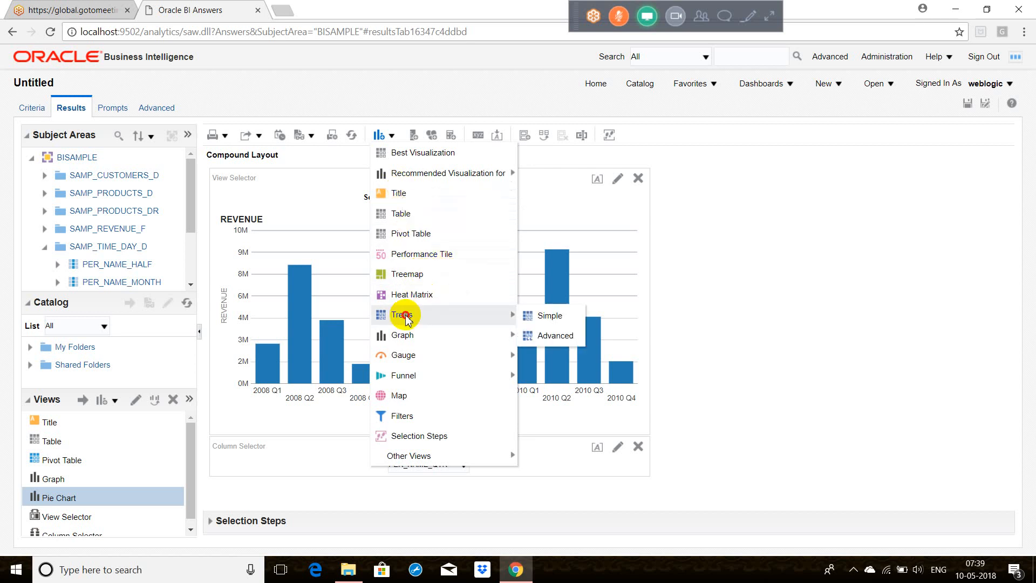
{"action": "left_click", "coordinate": [551, 316]}
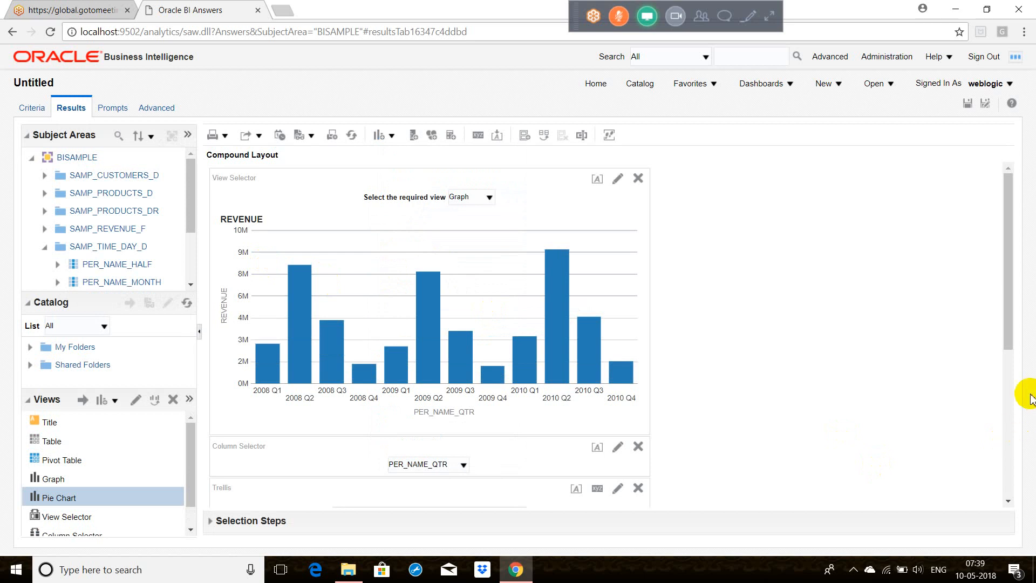
{"action": "left_click", "coordinate": [1011, 399]}
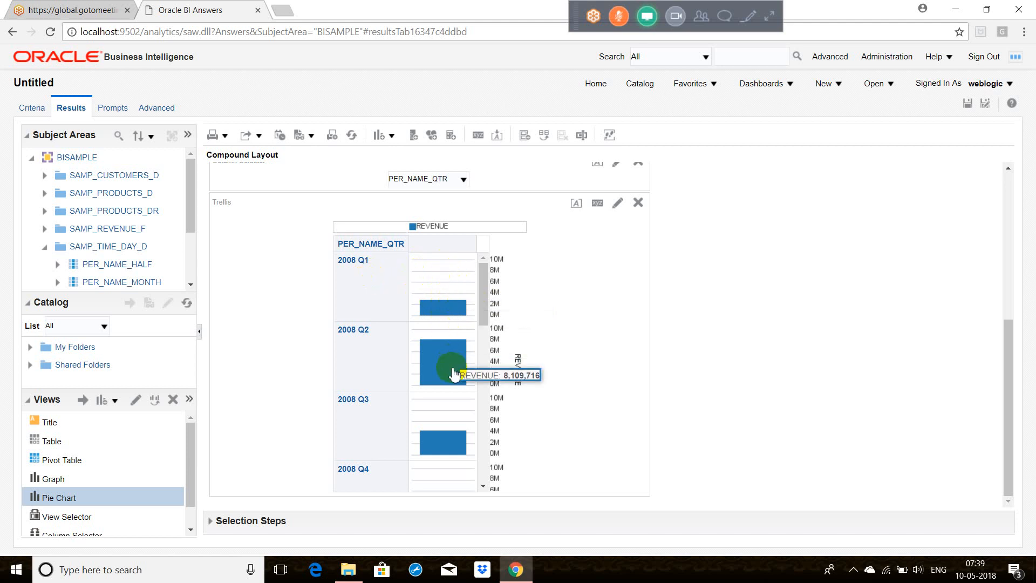
{"action": "mouse_move", "coordinate": [451, 441]}
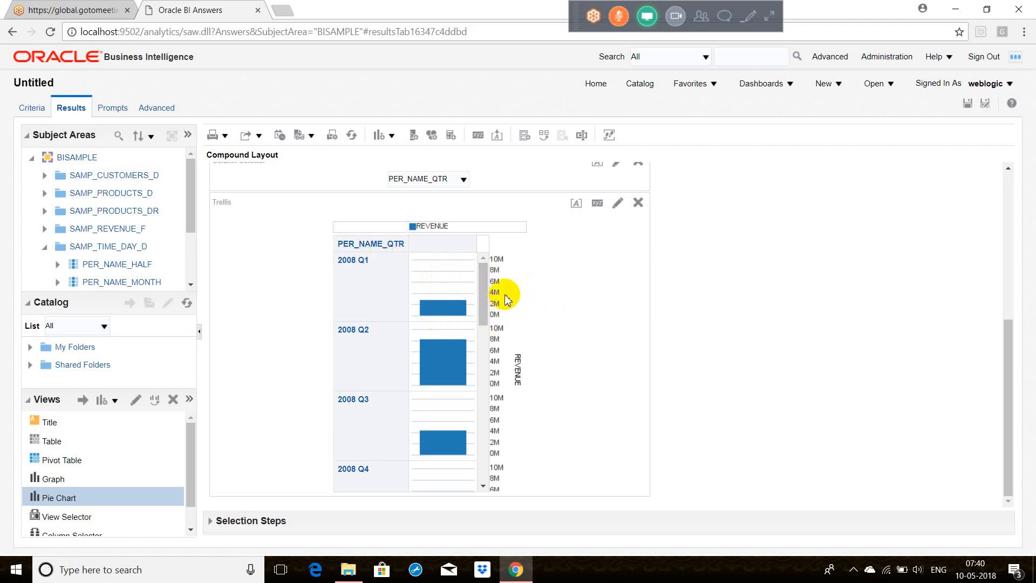
{"action": "mouse_move", "coordinate": [462, 312]}
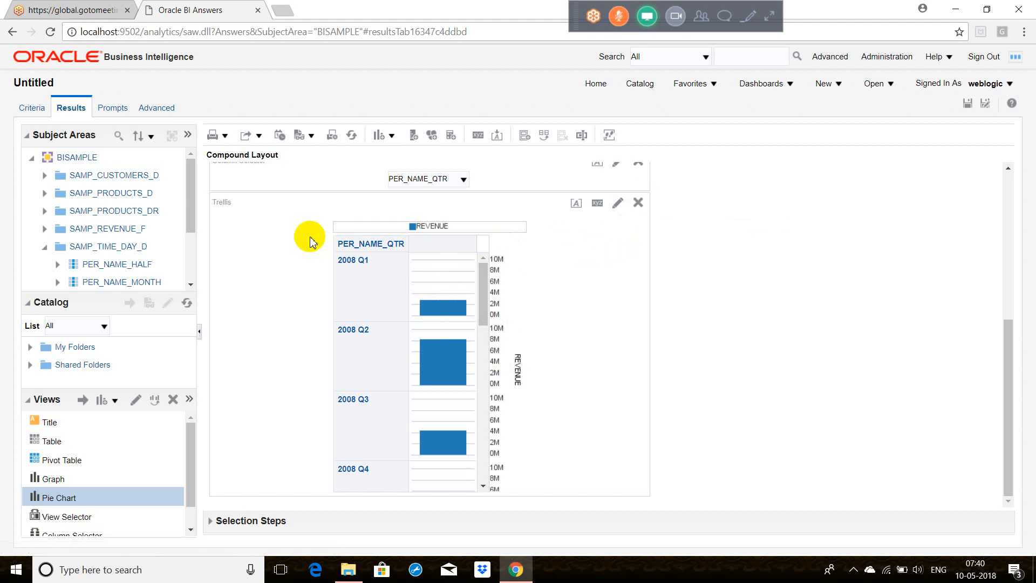
{"action": "left_click", "coordinate": [638, 202]}
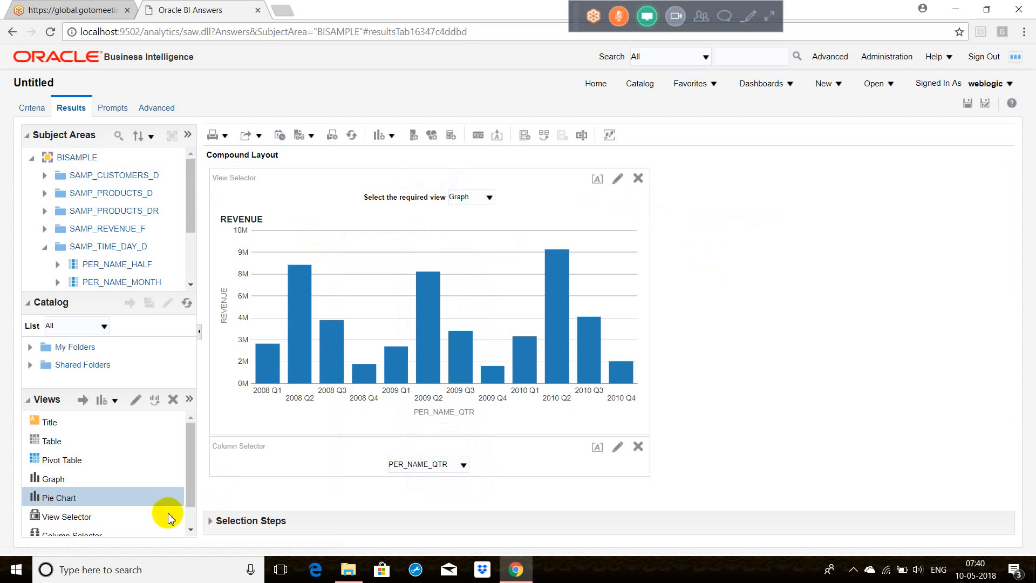
Step: Include the Trellis view in the view selector's views and switch the selector to Trellis
{"action": "left_click", "coordinate": [95, 521]}
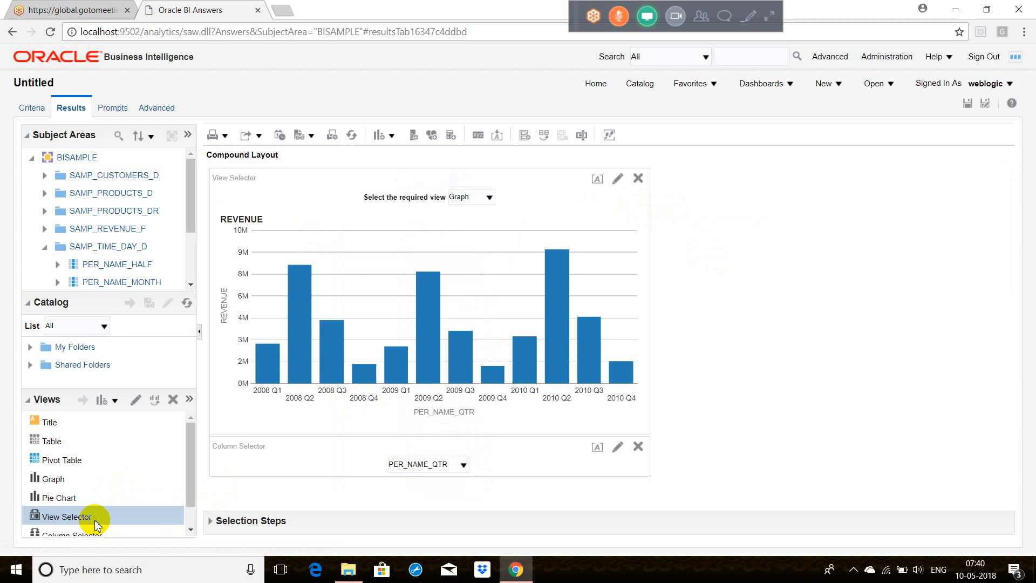
{"action": "left_click", "coordinate": [134, 401]}
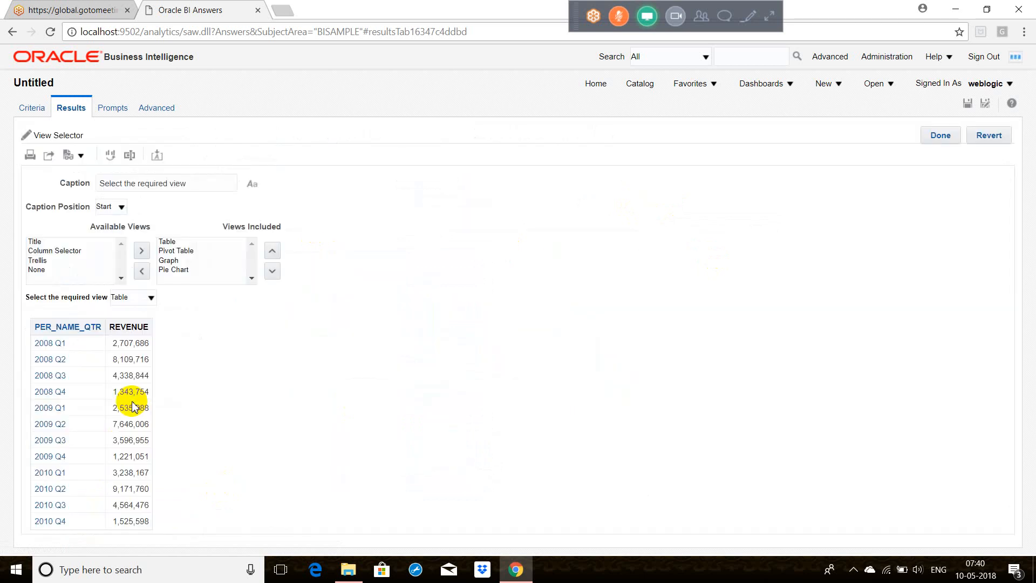
{"action": "left_click", "coordinate": [39, 260]}
{"action": "left_click", "coordinate": [142, 250]}
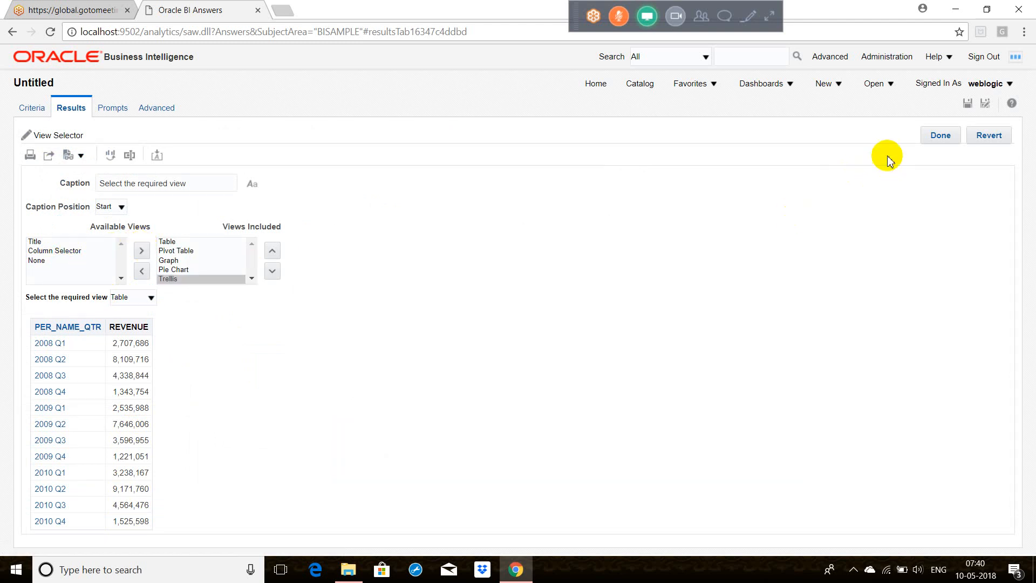
{"action": "left_click", "coordinate": [937, 136]}
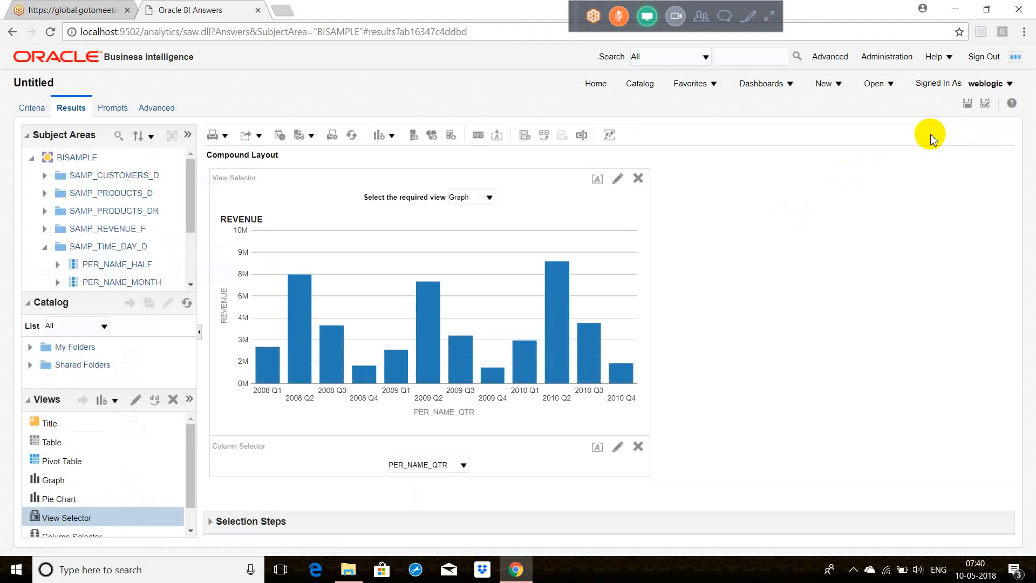
{"action": "left_click", "coordinate": [489, 205]}
{"action": "left_click", "coordinate": [470, 245]}
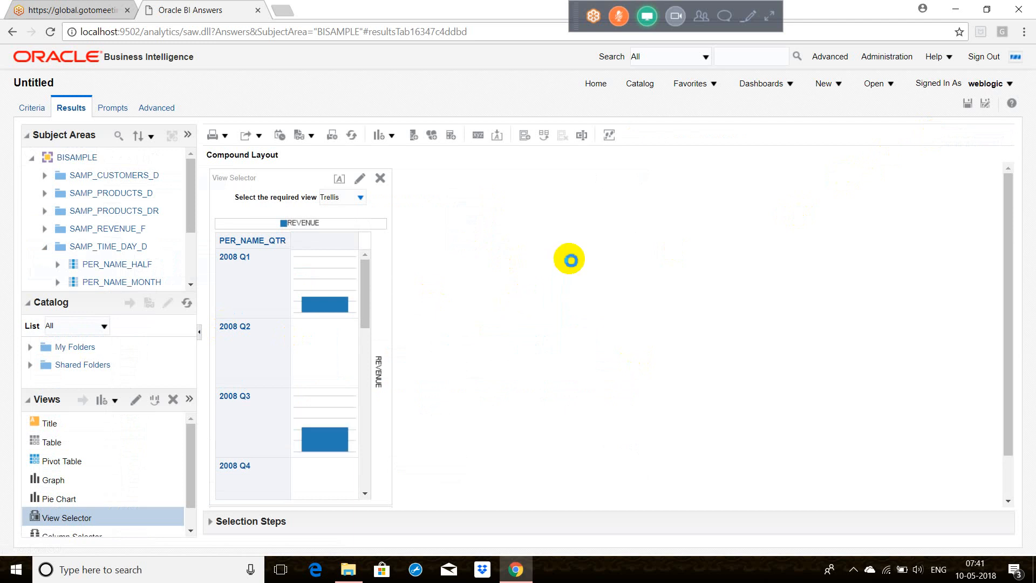
Step: Add a Performance Tile view for REVENUE to the compound layout and compare it with the trellis
{"action": "left_click", "coordinate": [390, 135]}
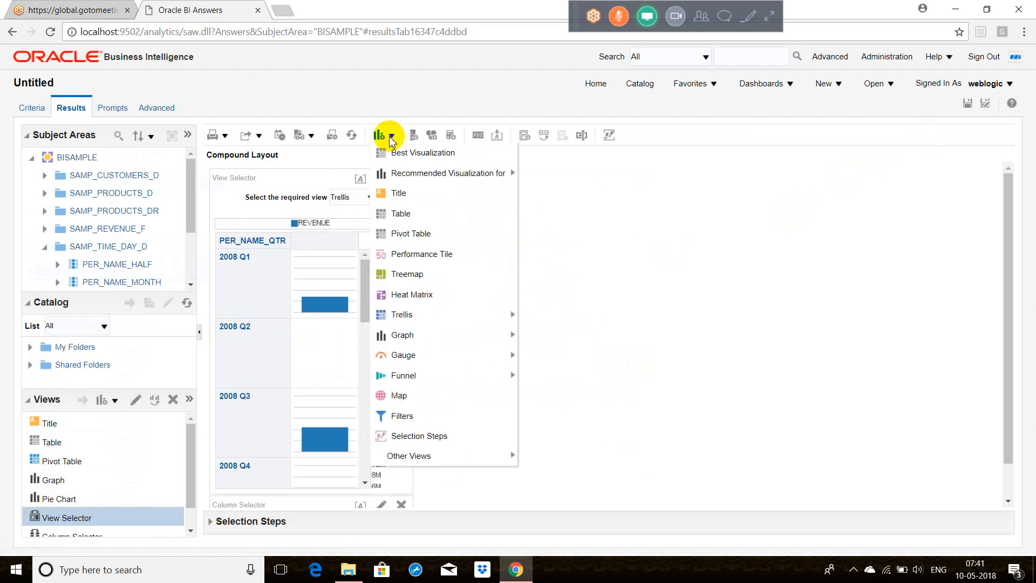
{"action": "left_click", "coordinate": [429, 258]}
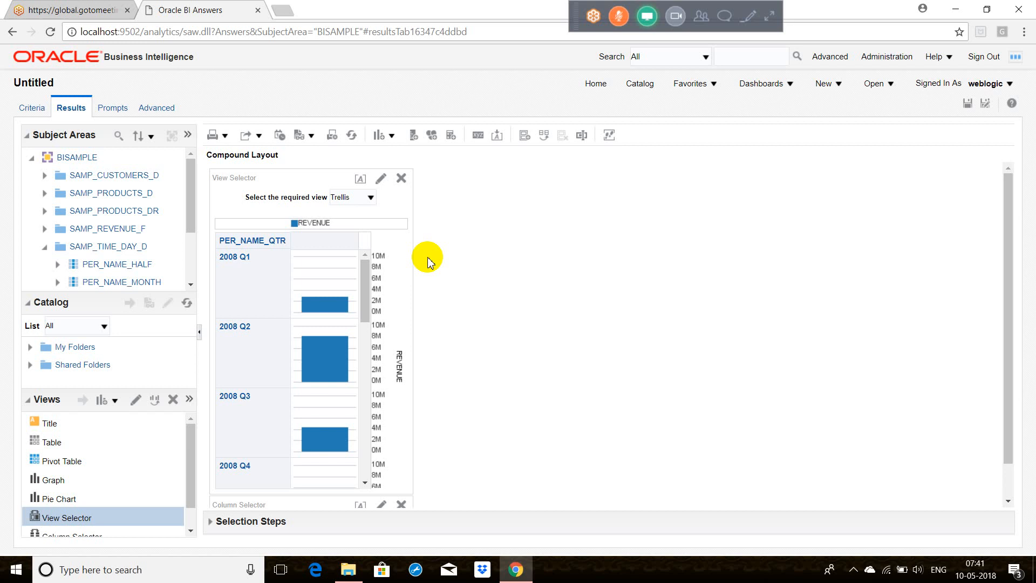
{"action": "left_click", "coordinate": [387, 139]}
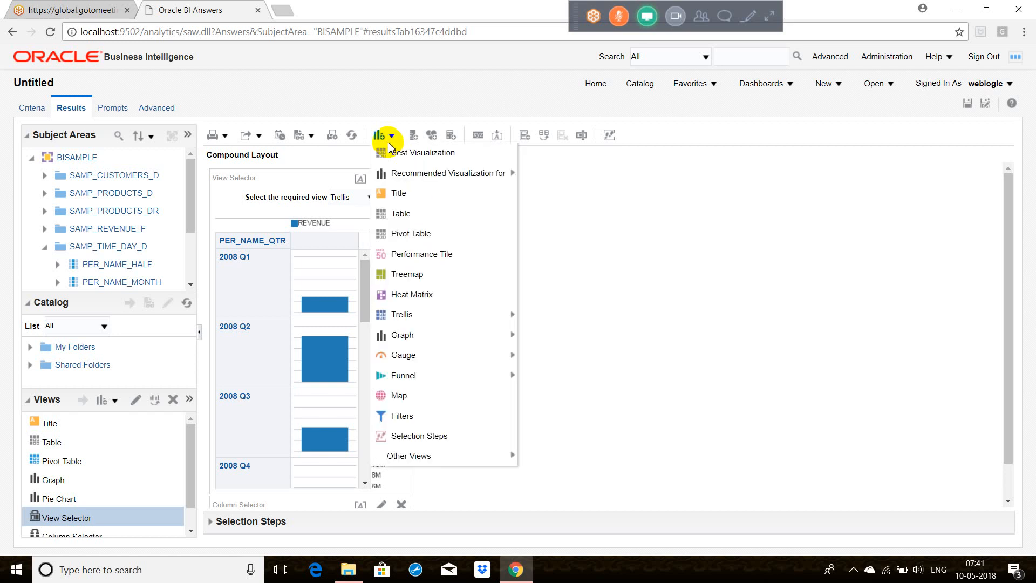
{"action": "left_click", "coordinate": [435, 259]}
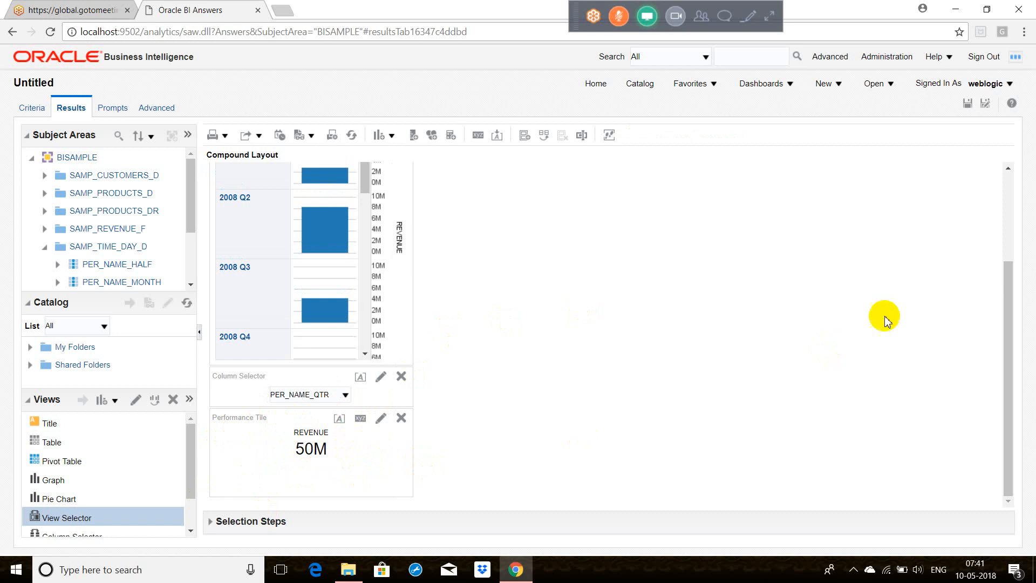
{"action": "left_click", "coordinate": [1010, 196]}
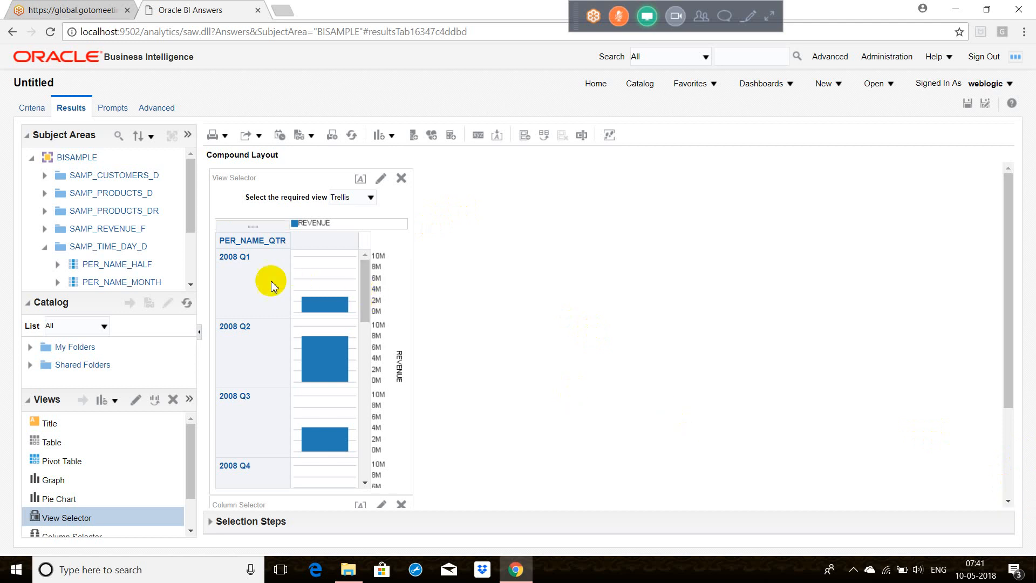
{"action": "left_click", "coordinate": [1011, 462]}
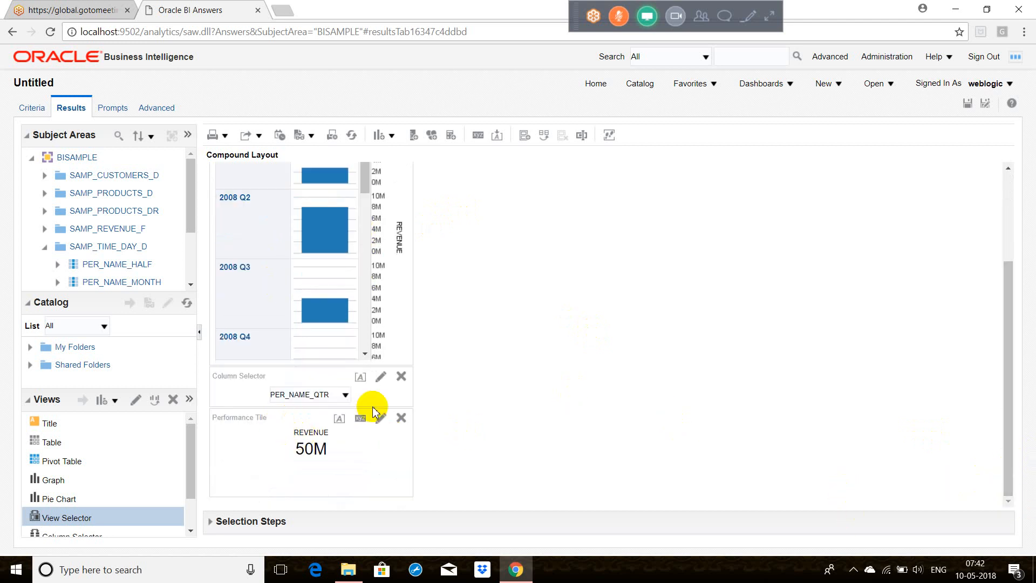
Step: Switch the column selector to PER_NAME_YEAR and check the trellis and performance tile
{"action": "left_click", "coordinate": [346, 397]}
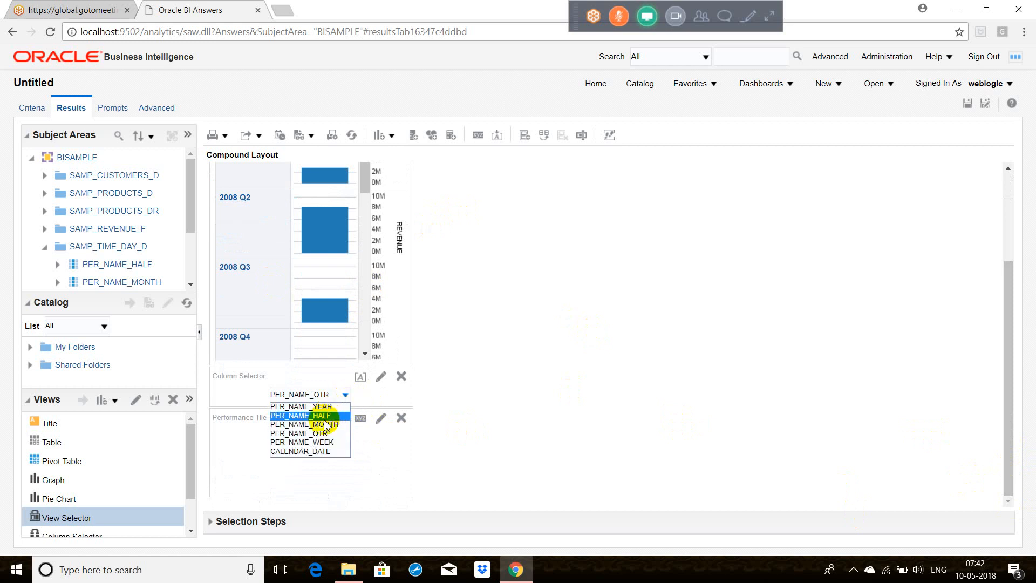
{"action": "left_click", "coordinate": [324, 406]}
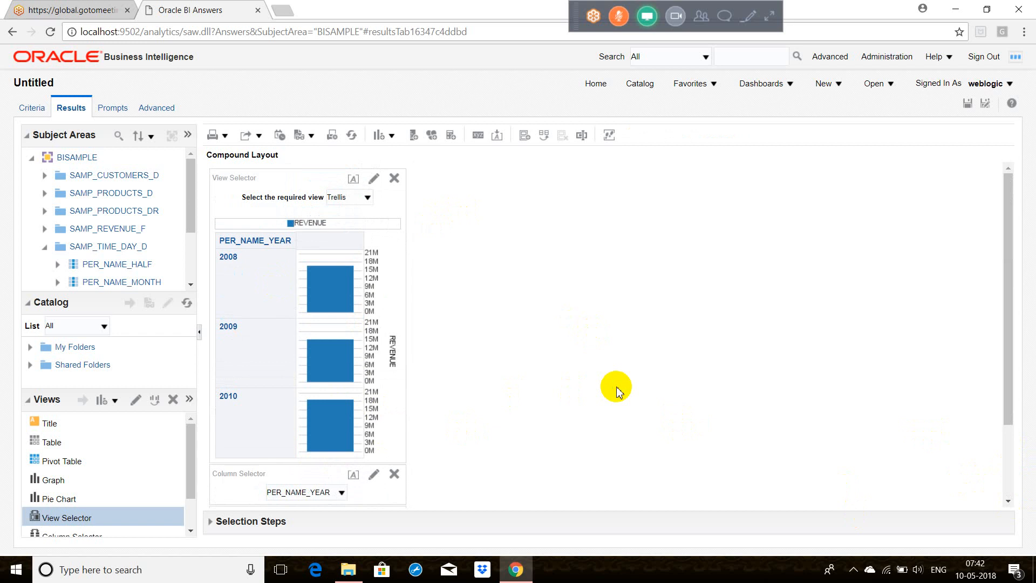
{"action": "scroll", "coordinate": [1013, 462], "scroll_direction": "down", "scroll_amount": 3}
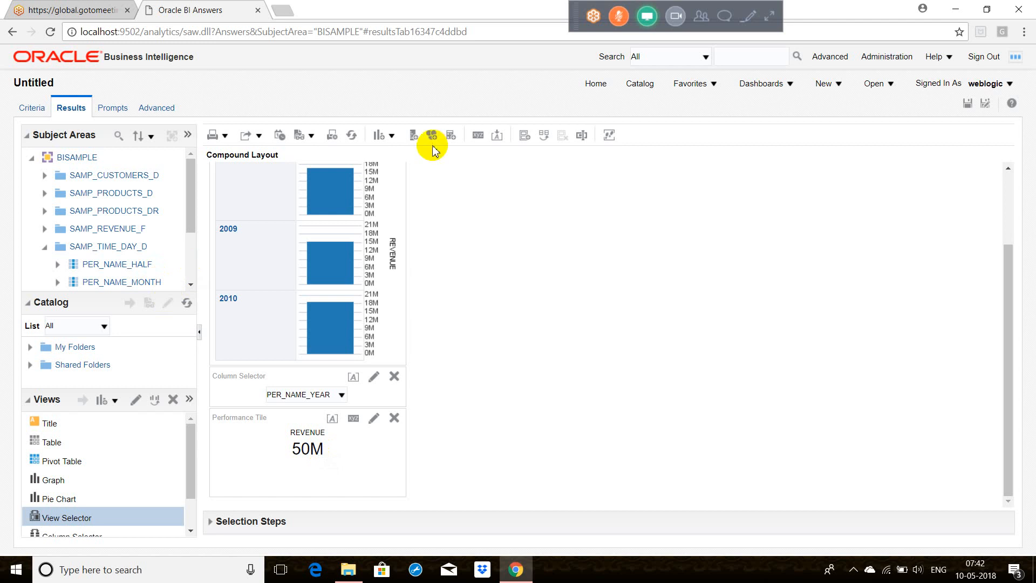
Step: Add a Narrative view to the compound layout and open it for editing
{"action": "left_click", "coordinate": [393, 137]}
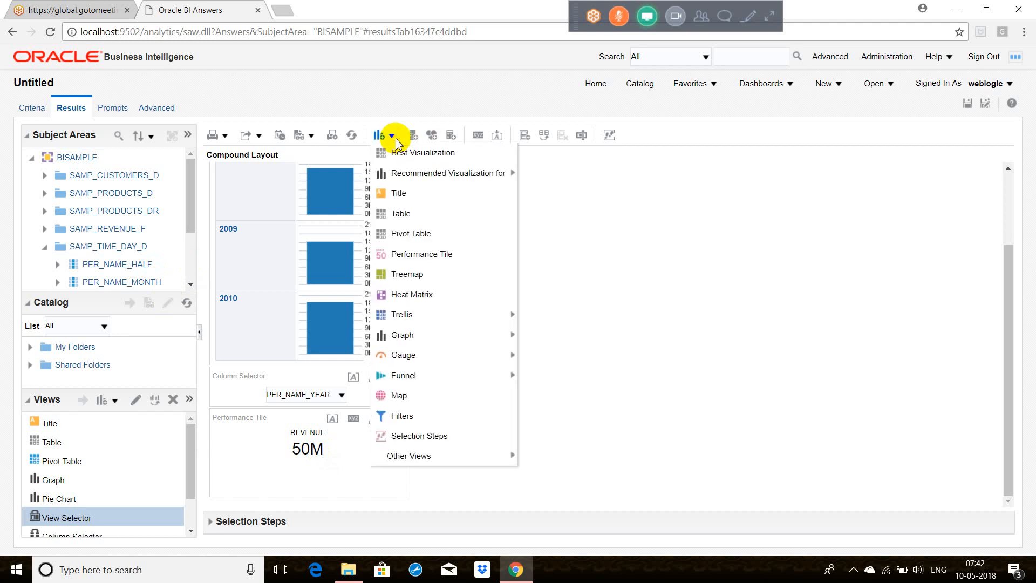
{"action": "left_click", "coordinate": [393, 136]}
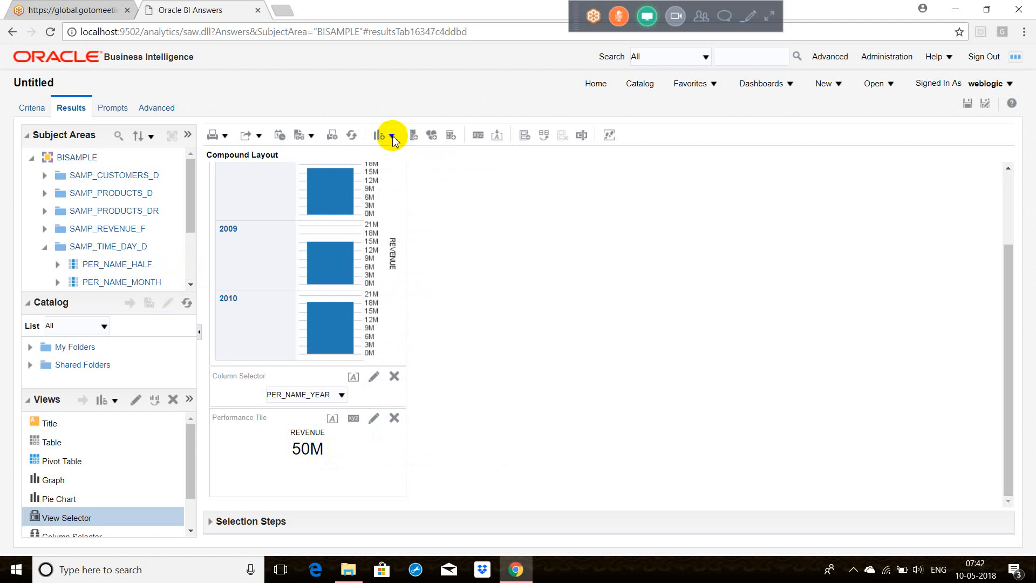
{"action": "left_click", "coordinate": [393, 137]}
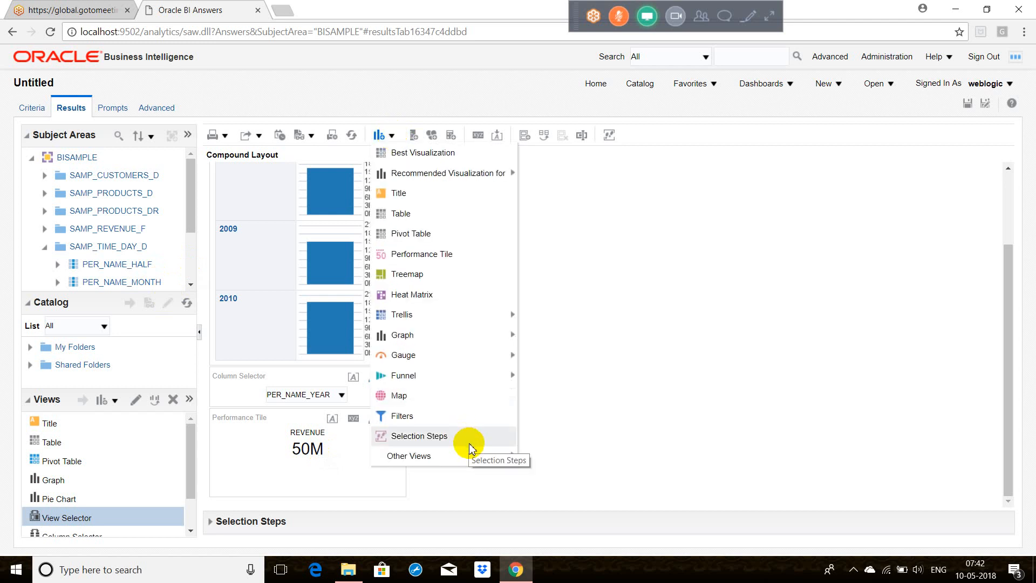
{"action": "mouse_move", "coordinate": [464, 457]}
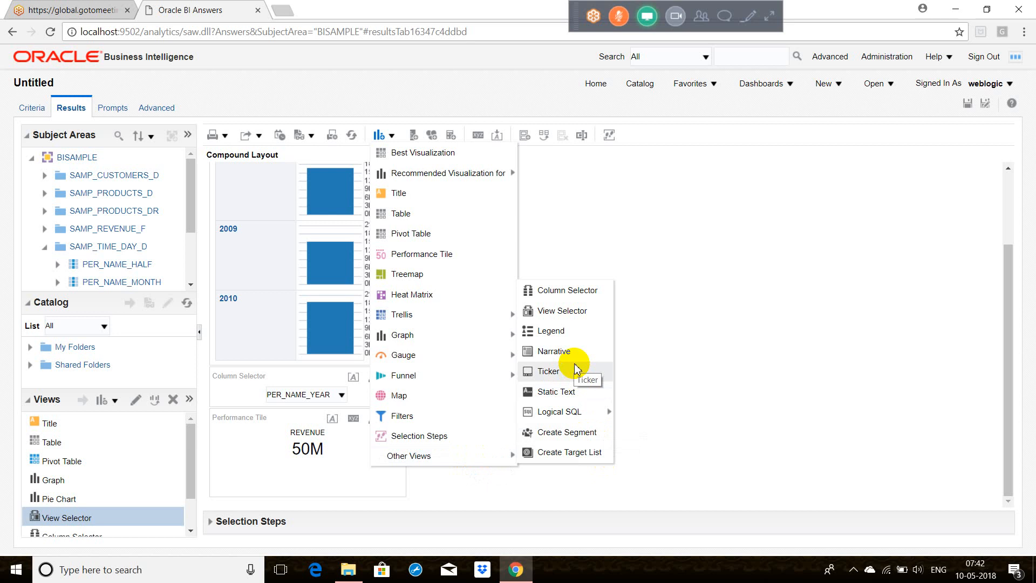
{"action": "left_click", "coordinate": [558, 351]}
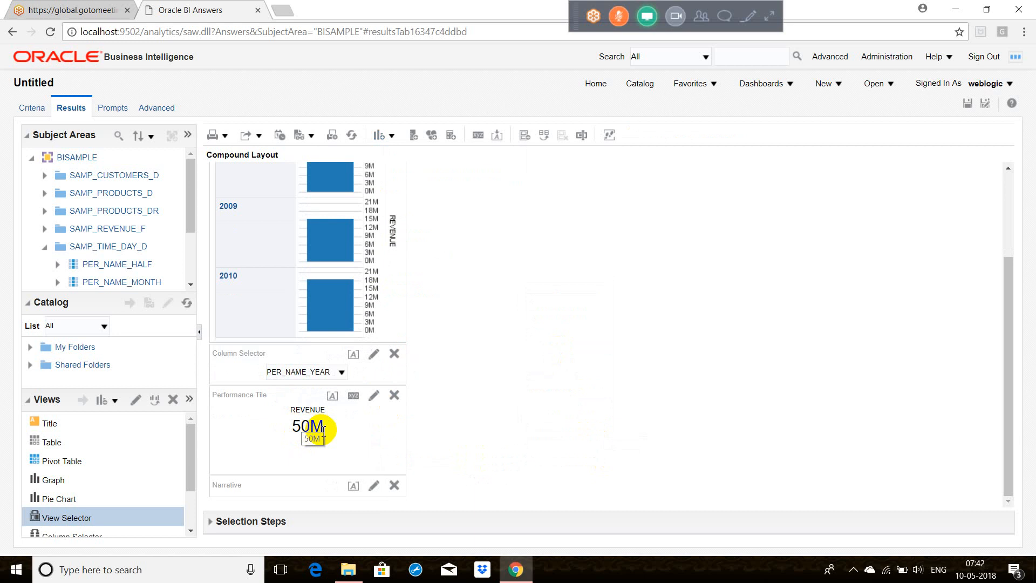
{"action": "left_click", "coordinate": [373, 486]}
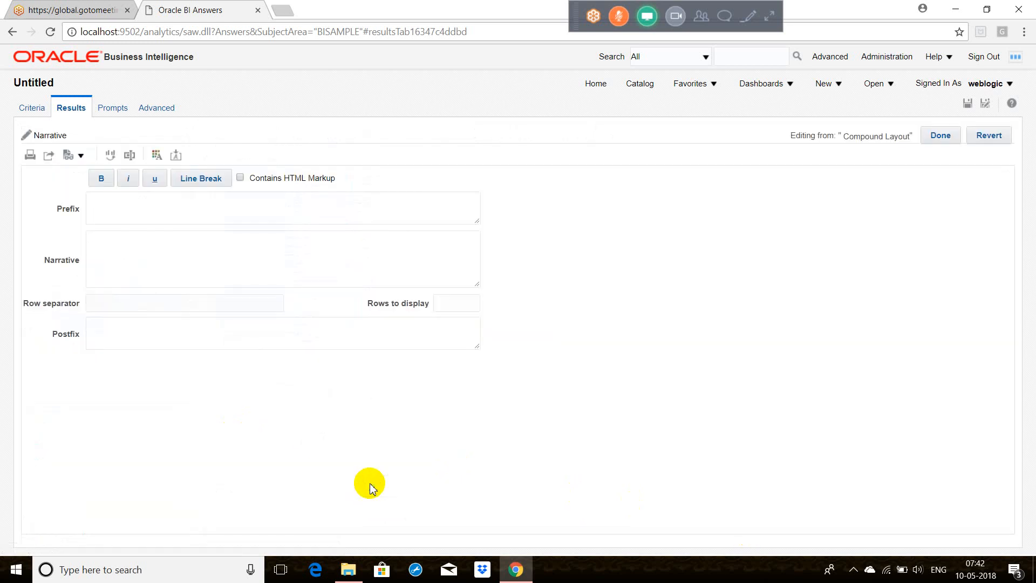
Step: Enter "Total Revenue for 2008 Year : @2" as the narrative text and refresh the preview
{"action": "left_click", "coordinate": [156, 275]}
{"action": "type", "text": "enue for 2008 yea"}
{"action": "key", "text": "BackSpace"}
{"action": "key", "text": "BackSpace"}
{"action": "type", "text": "Year : @2"}
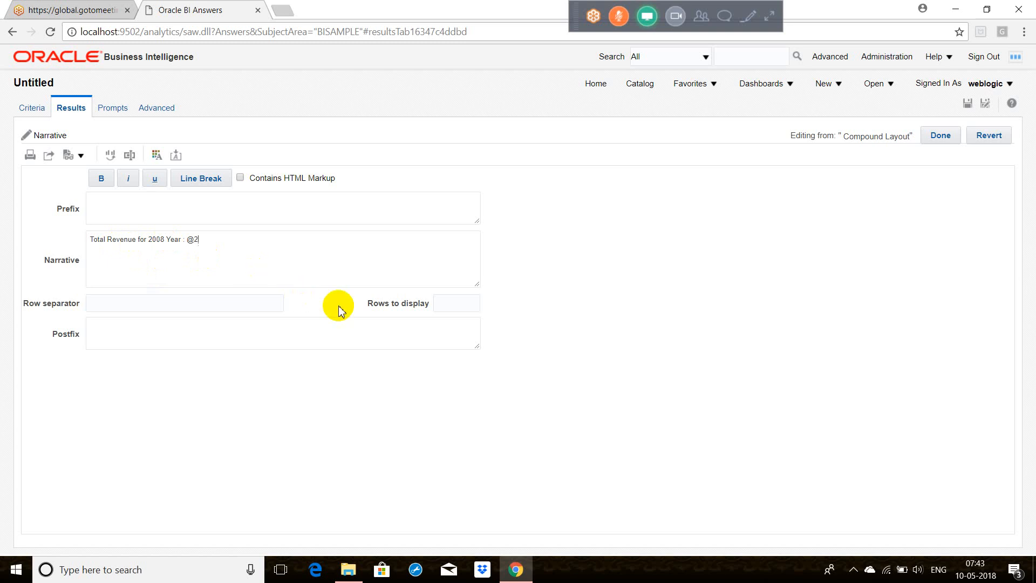
{"action": "left_click", "coordinate": [519, 327]}
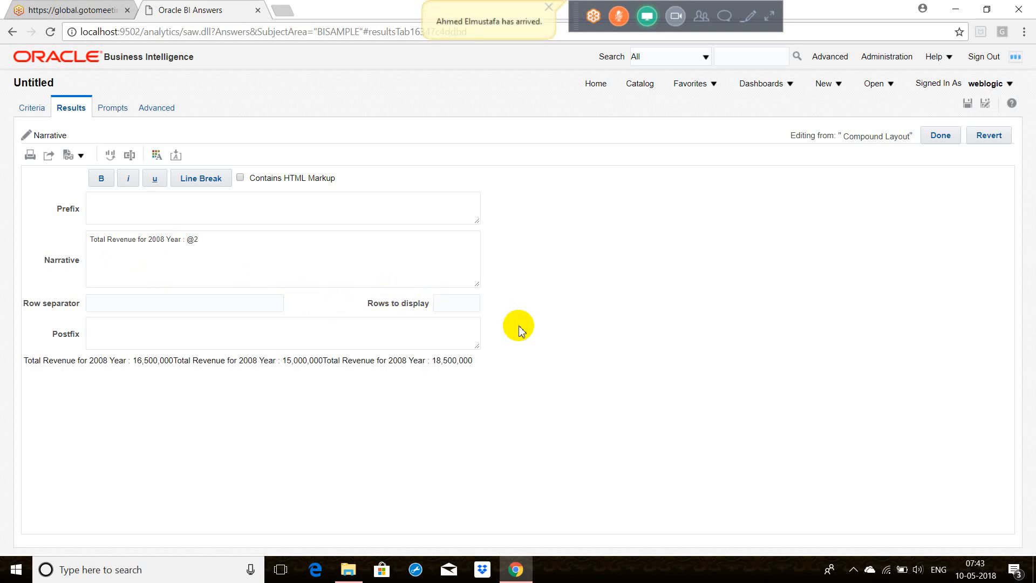
Step: Limit the narrative to 1 displayed row
{"action": "left_click", "coordinate": [462, 306]}
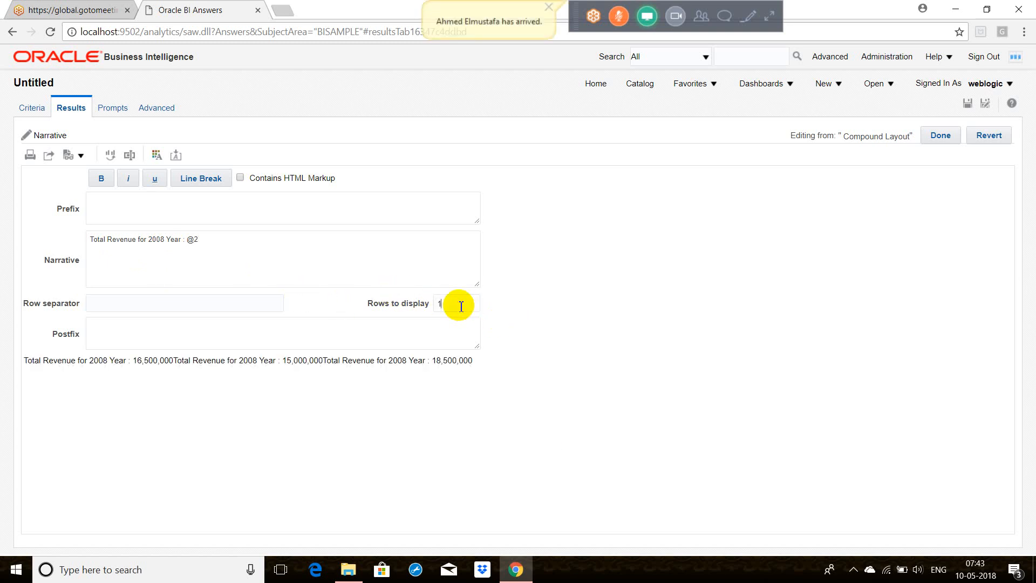
{"action": "type", "text": "1"}
{"action": "left_click", "coordinate": [532, 326]}
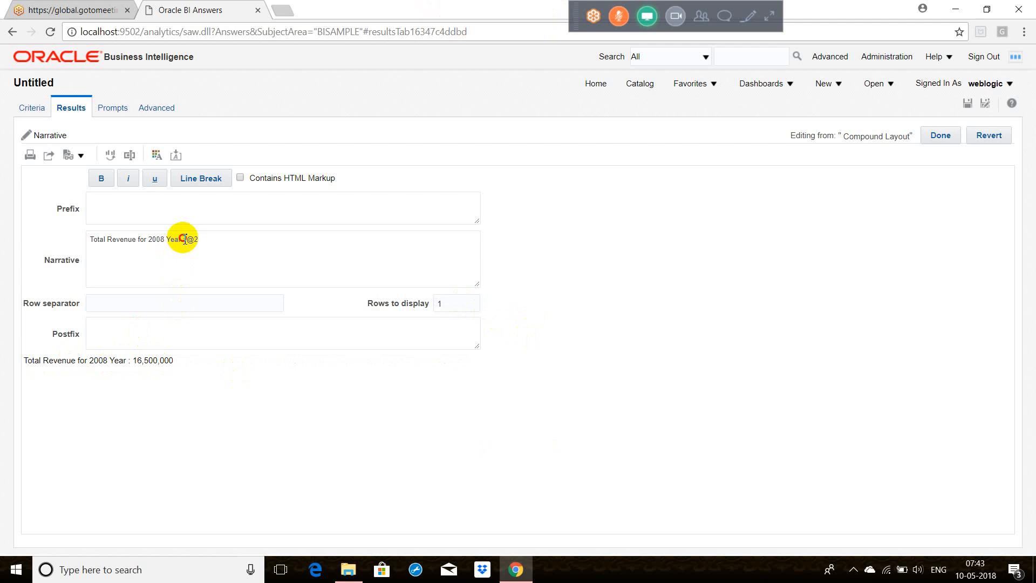
Step: Format the @2 value in the narrative text as bold, italic and underlined, and finish editing the narrative
{"action": "left_click_drag", "start_coordinate": [185, 237], "coordinate": [133, 236]}
{"action": "left_click_drag", "start_coordinate": [204, 240], "coordinate": [189, 240]}
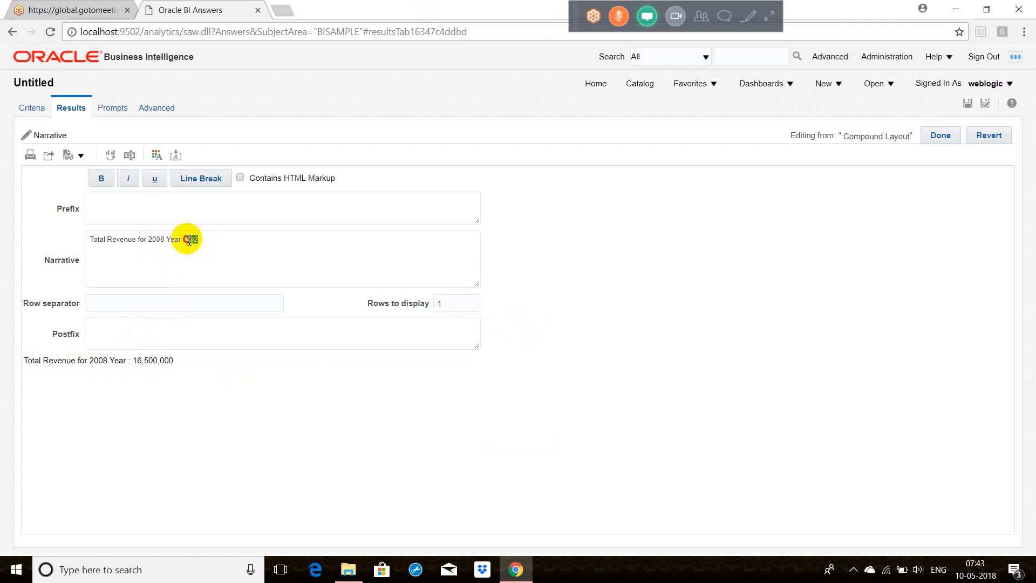
{"action": "left_click", "coordinate": [101, 179]}
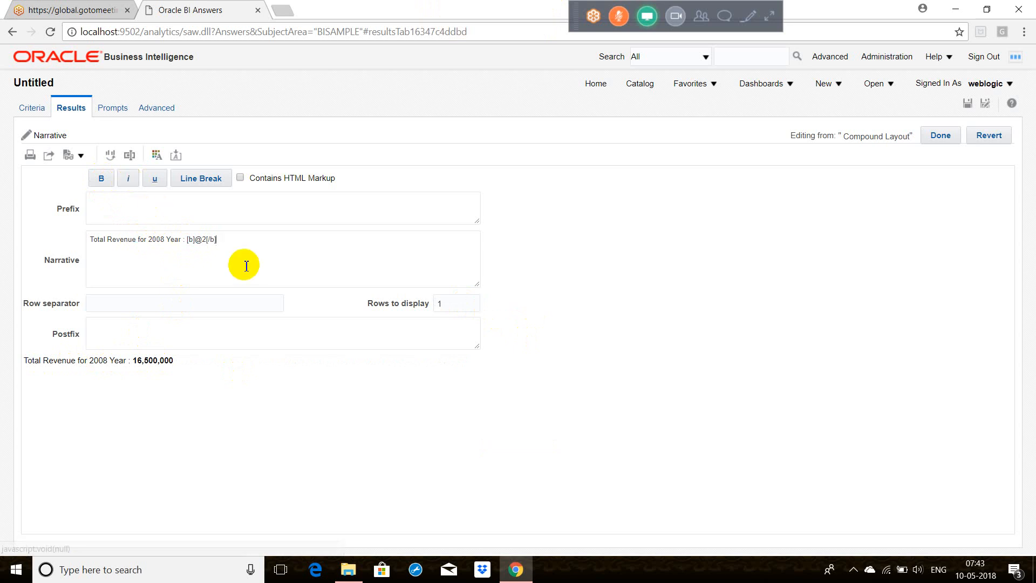
{"action": "left_click", "coordinate": [222, 243]}
{"action": "left_click_drag", "start_coordinate": [223, 243], "coordinate": [183, 238]}
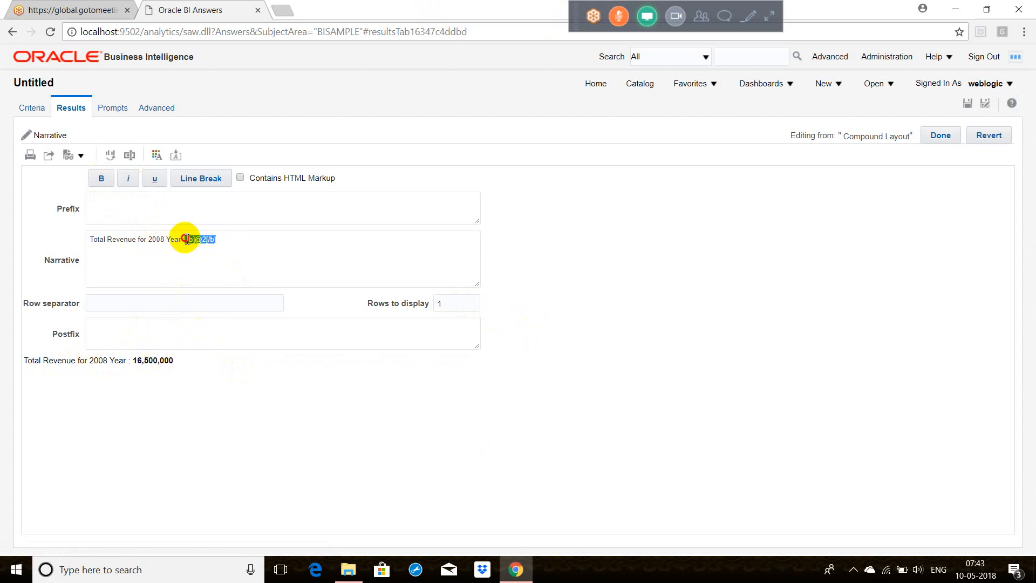
{"action": "left_click", "coordinate": [129, 177]}
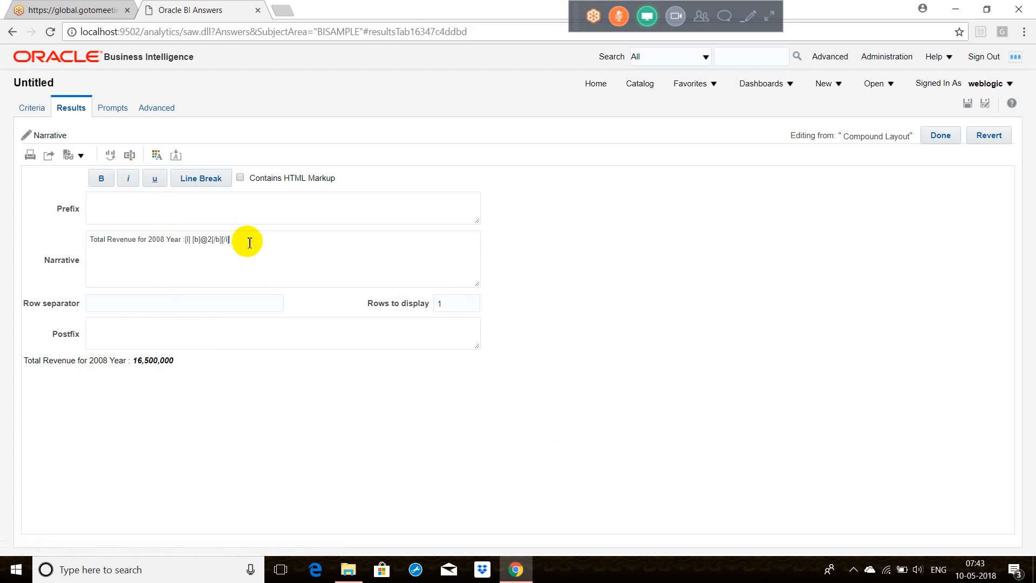
{"action": "left_click_drag", "start_coordinate": [236, 239], "coordinate": [185, 241]}
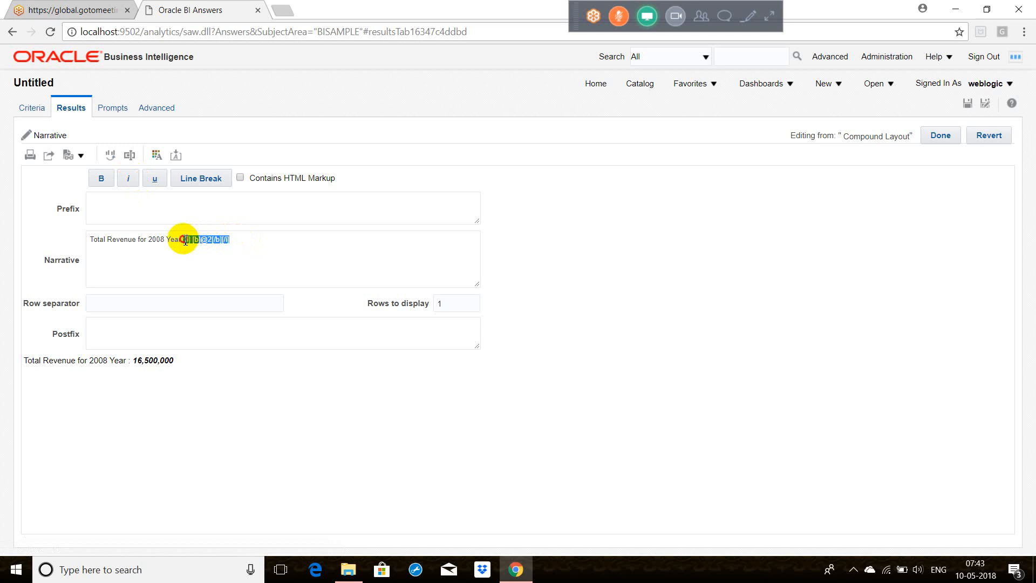
{"action": "left_click", "coordinate": [154, 176]}
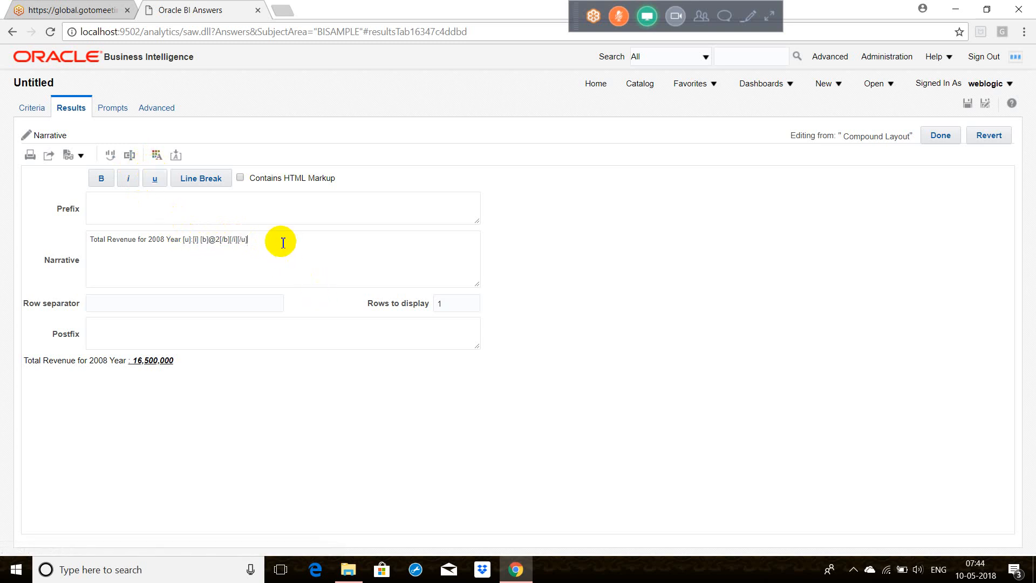
{"action": "left_click", "coordinate": [942, 136]}
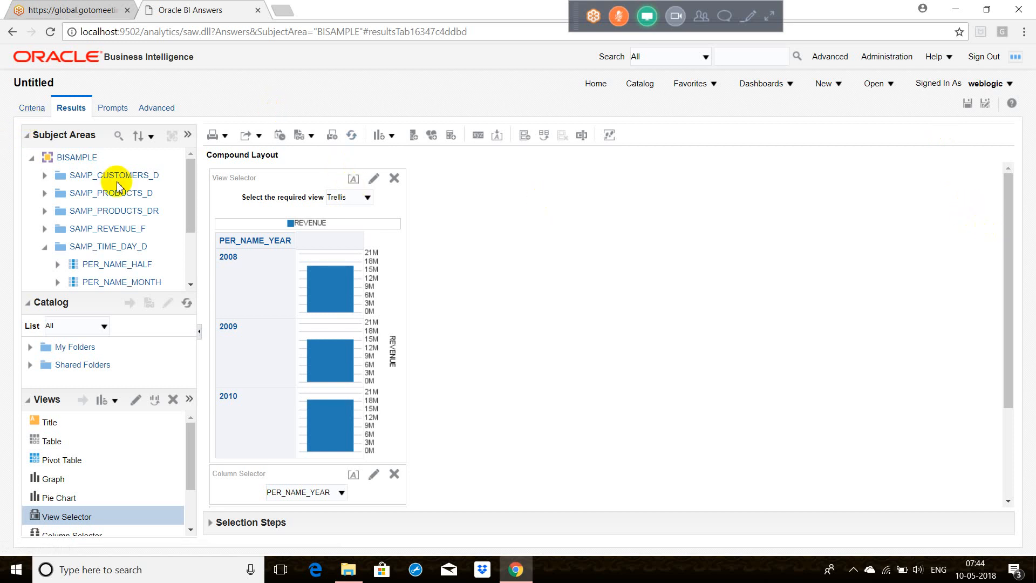
Step: Check the narrative in the compound layout and review the analysis criteria's selected columns before returning to the results
{"action": "left_click", "coordinate": [1009, 473]}
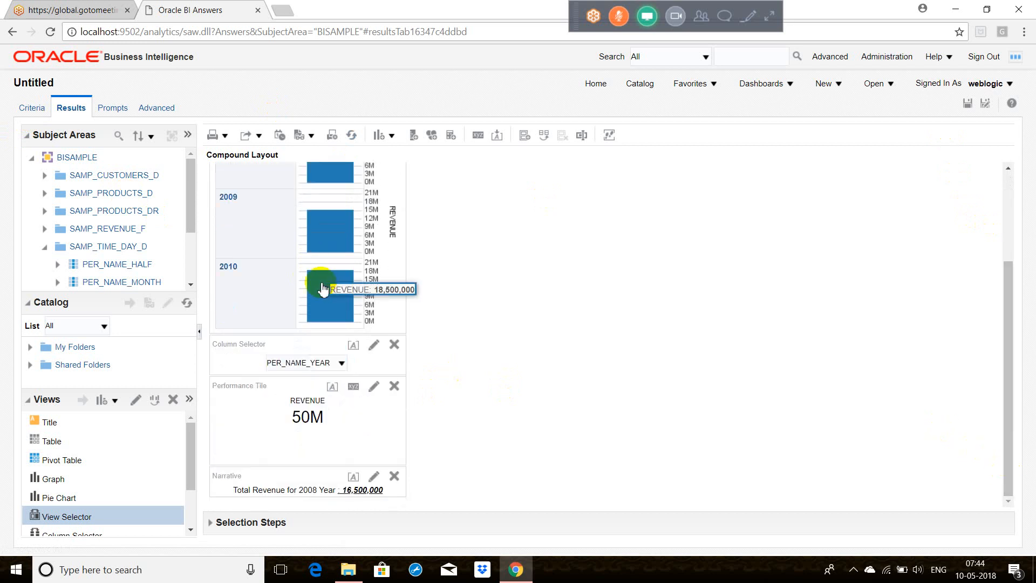
{"action": "left_click", "coordinate": [34, 109]}
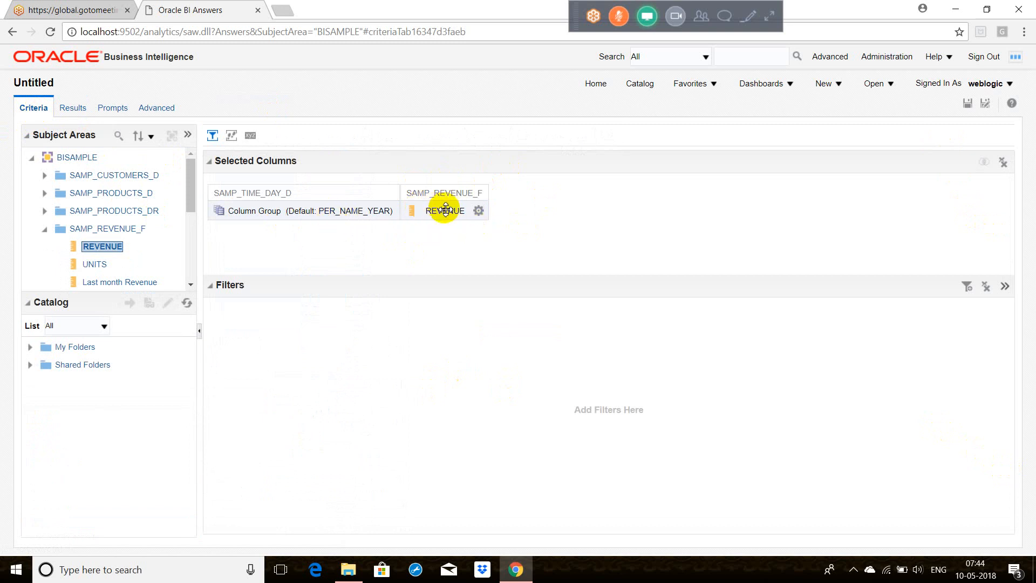
{"action": "left_click", "coordinate": [74, 107]}
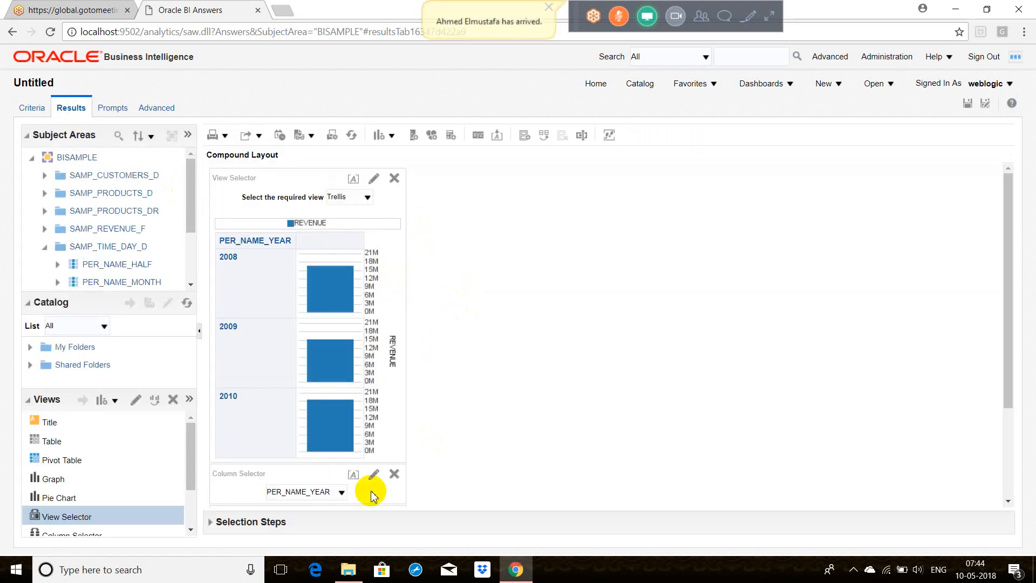
Step: Remove the Column Selector and Performance Tile views from the compound layout and switch the view selector to Table
{"action": "left_click", "coordinate": [393, 474]}
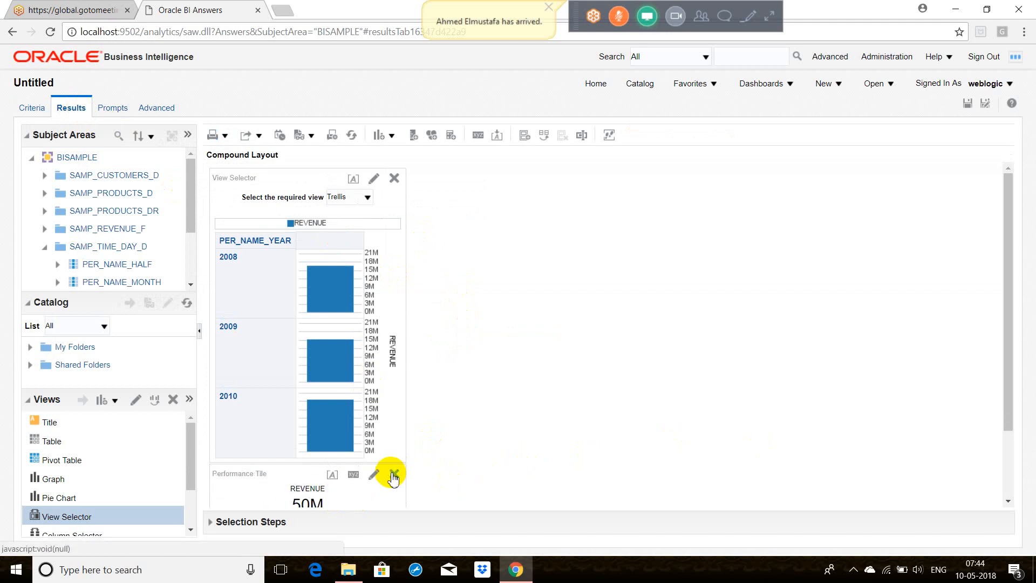
{"action": "left_click", "coordinate": [372, 203]}
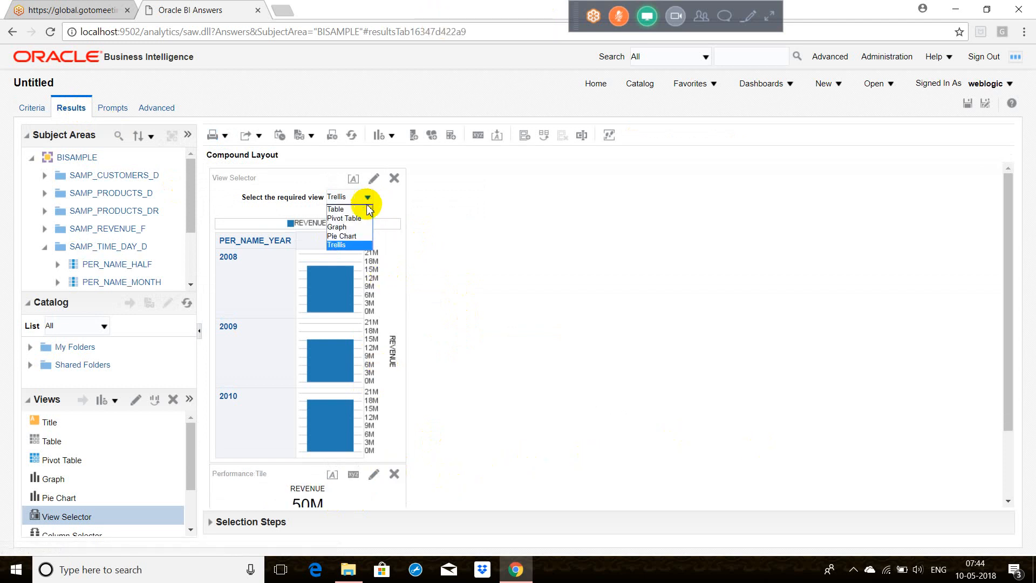
{"action": "left_click", "coordinate": [364, 205]}
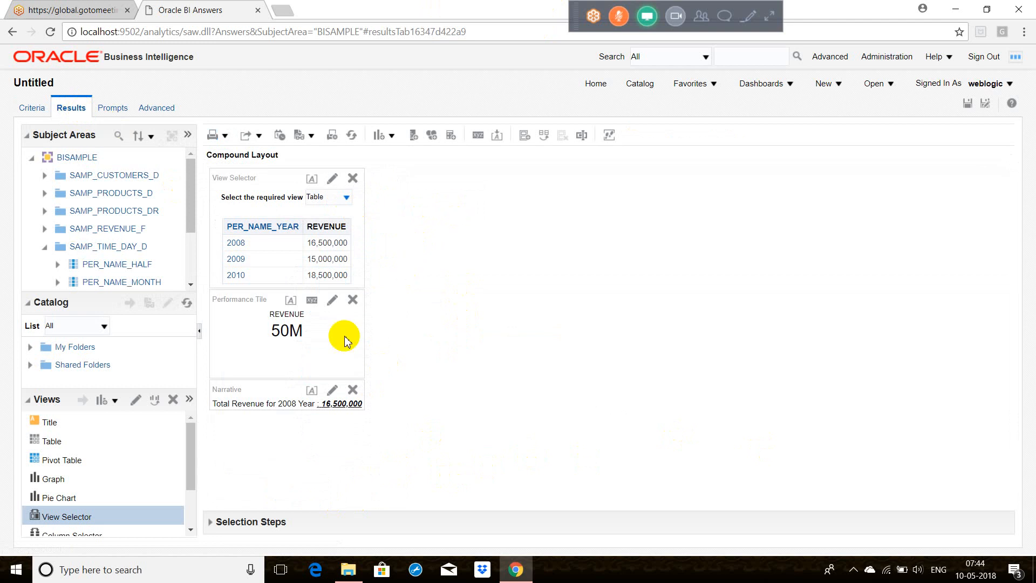
{"action": "left_click", "coordinate": [352, 299]}
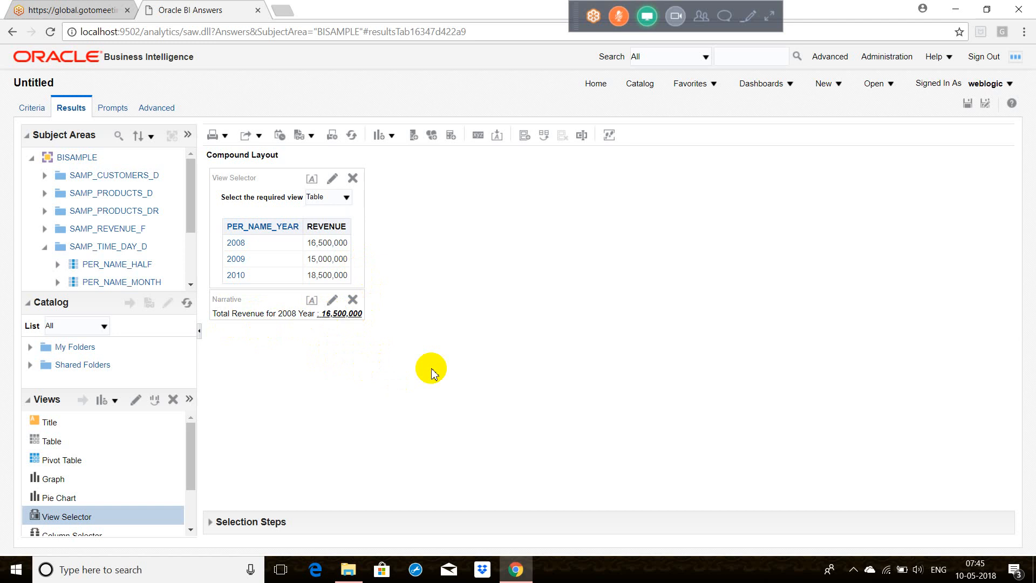
Step: Add a Ticker view to the compound layout and open it for editing
{"action": "left_click", "coordinate": [391, 137]}
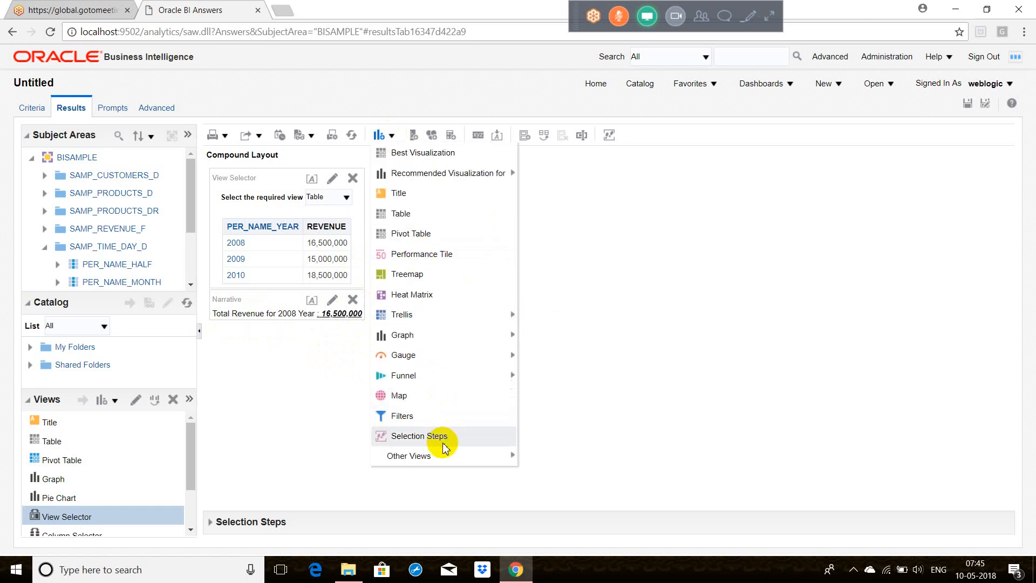
{"action": "mouse_move", "coordinate": [441, 455]}
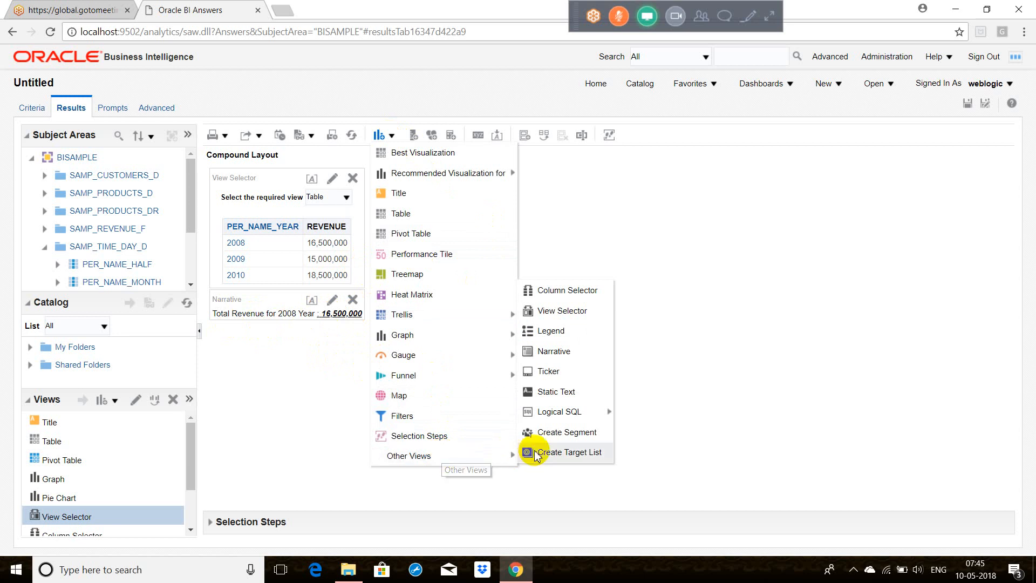
{"action": "left_click", "coordinate": [560, 374]}
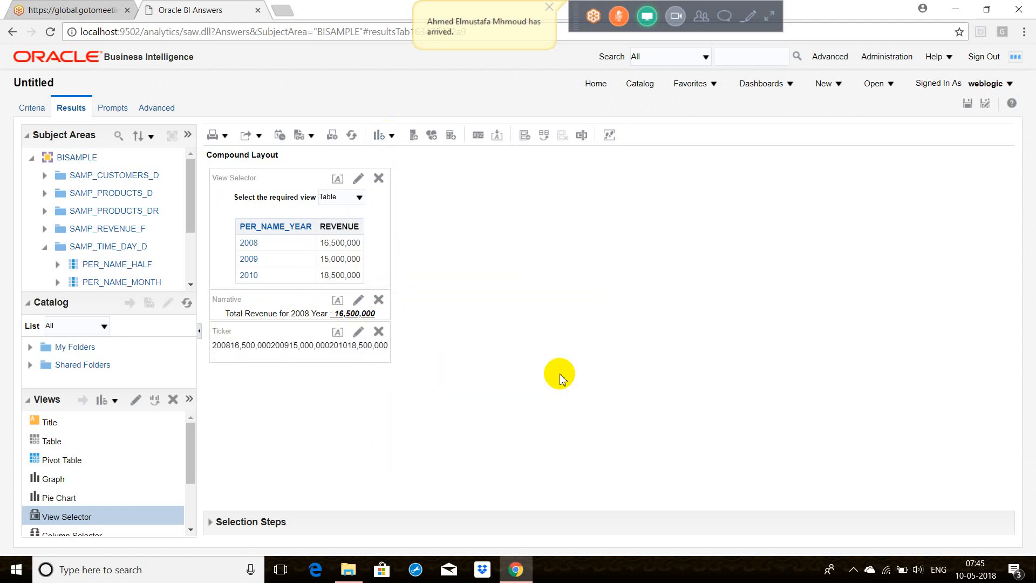
{"action": "left_click", "coordinate": [358, 333]}
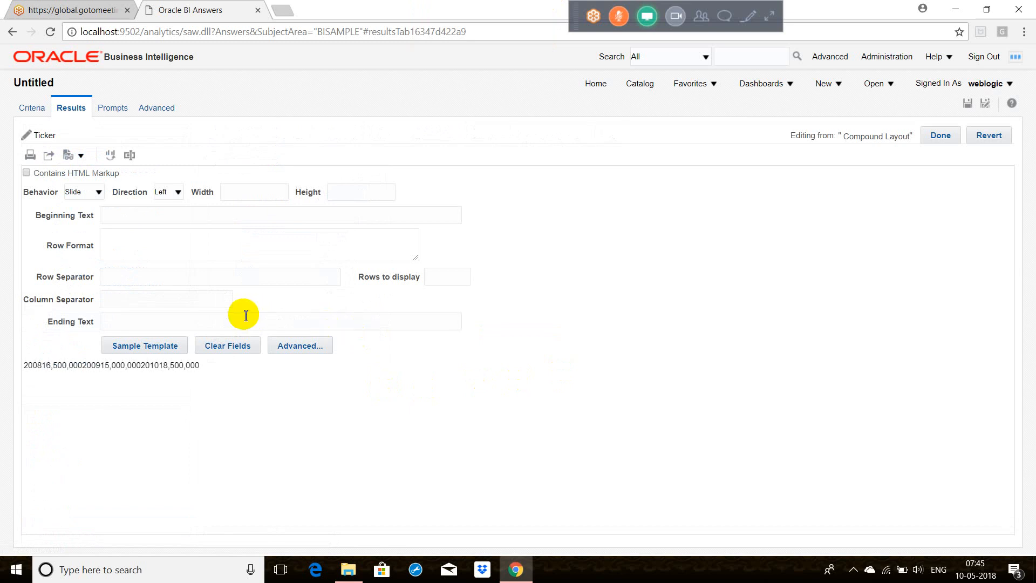
Step: Set the ticker's behavior to Scroll and its direction to Right, trying the Down direction first
{"action": "left_click", "coordinate": [98, 194]}
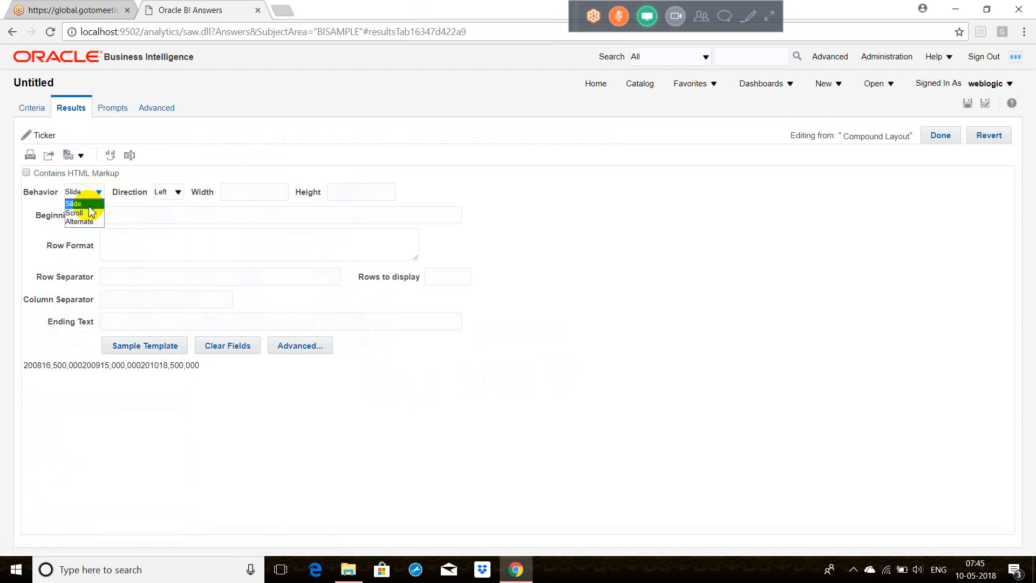
{"action": "left_click", "coordinate": [81, 213]}
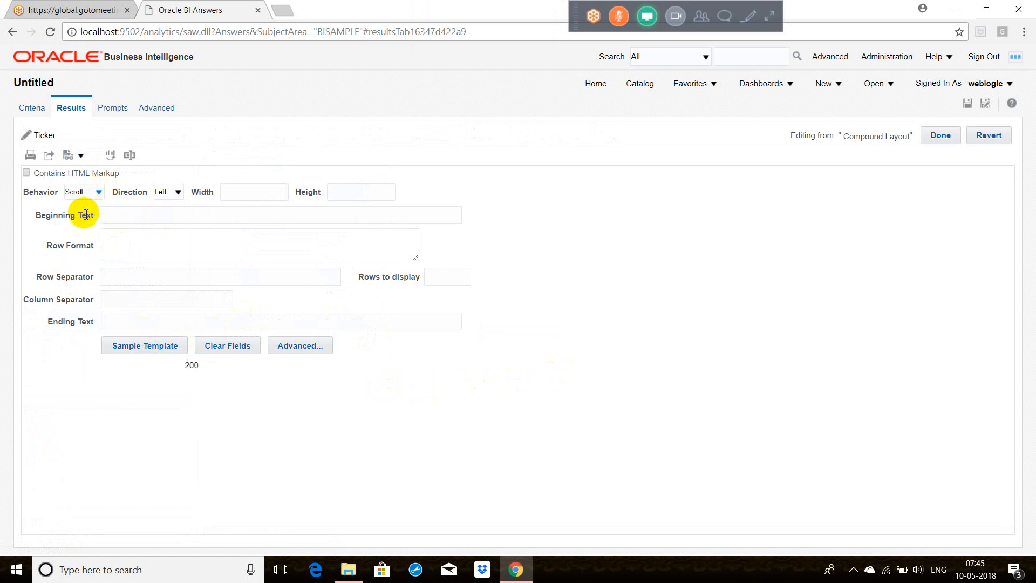
{"action": "left_click", "coordinate": [172, 193]}
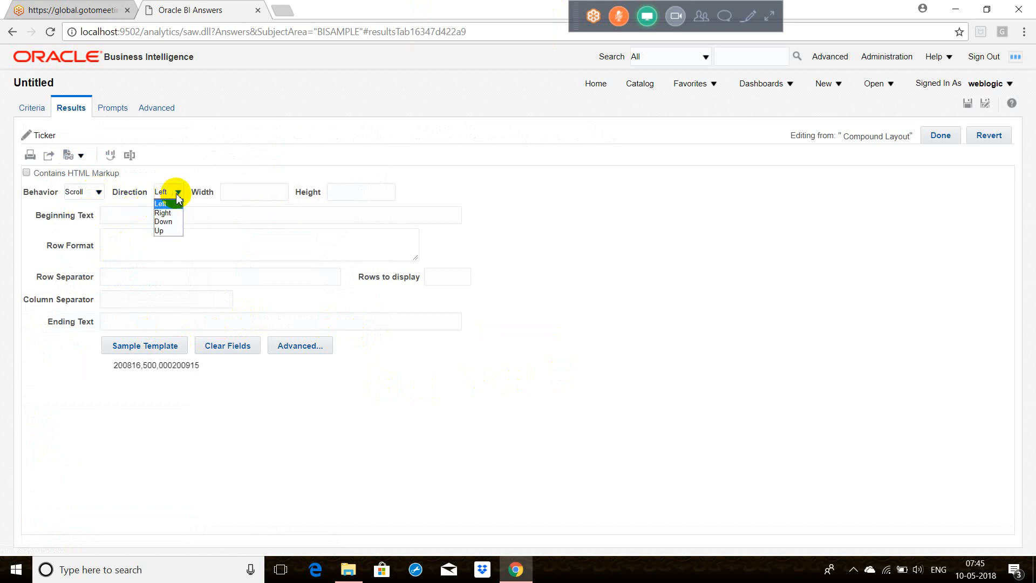
{"action": "left_click", "coordinate": [171, 225]}
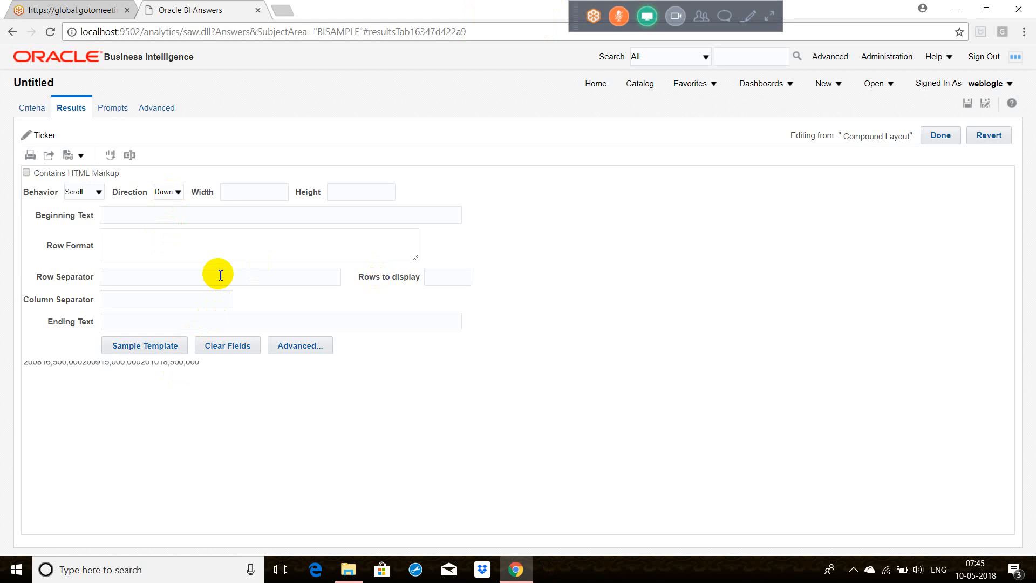
{"action": "left_click", "coordinate": [177, 192]}
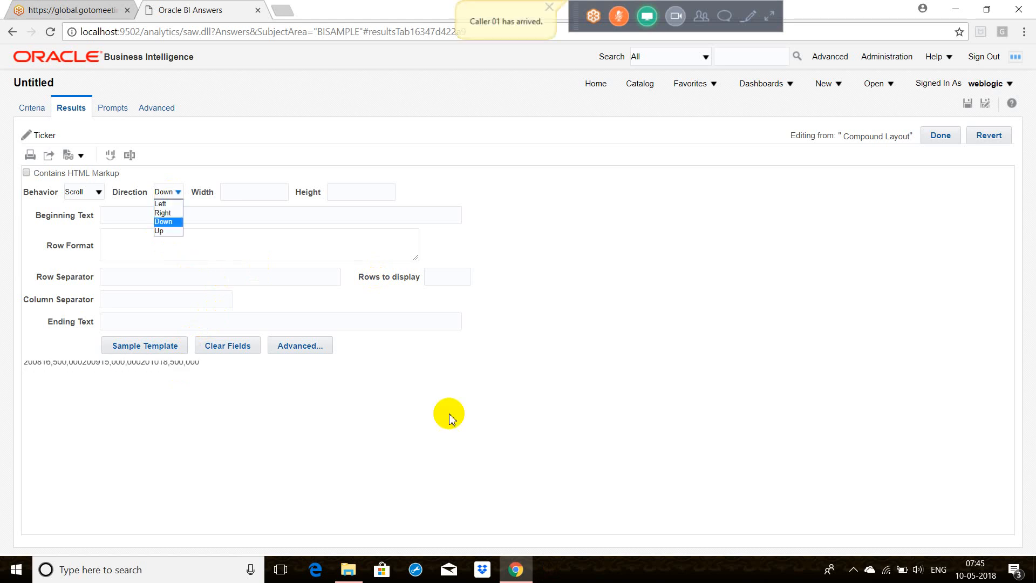
{"action": "left_click", "coordinate": [169, 213]}
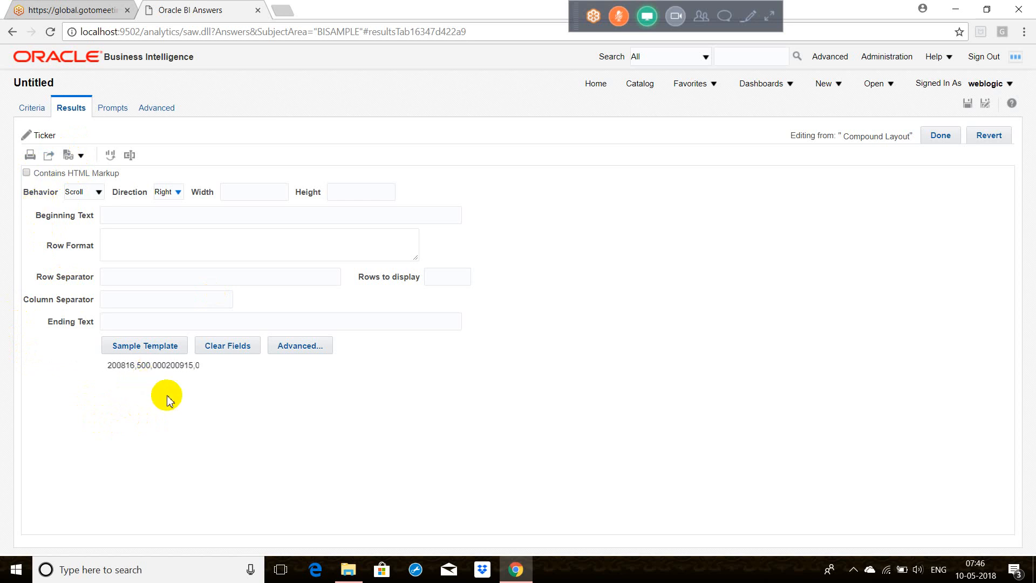
Step: Limit the ticker to 1 displayed row and finish editing it
{"action": "left_click", "coordinate": [445, 277]}
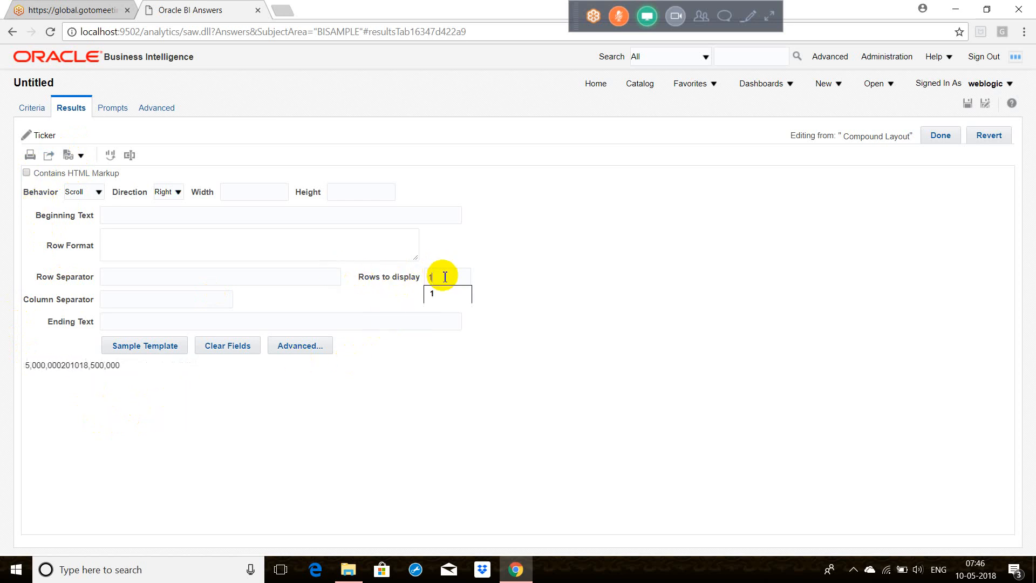
{"action": "left_click", "coordinate": [434, 296]}
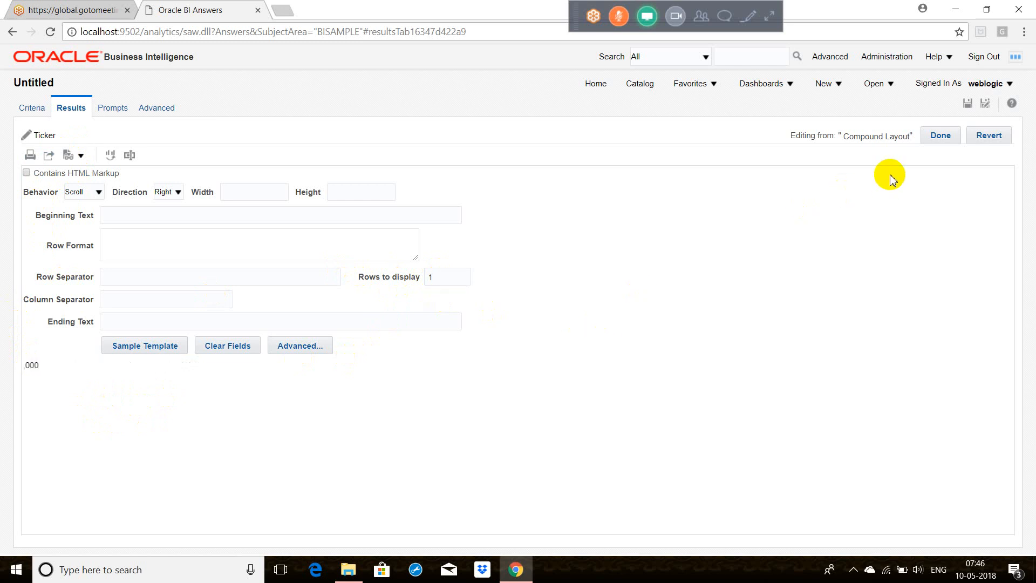
{"action": "left_click", "coordinate": [940, 136]}
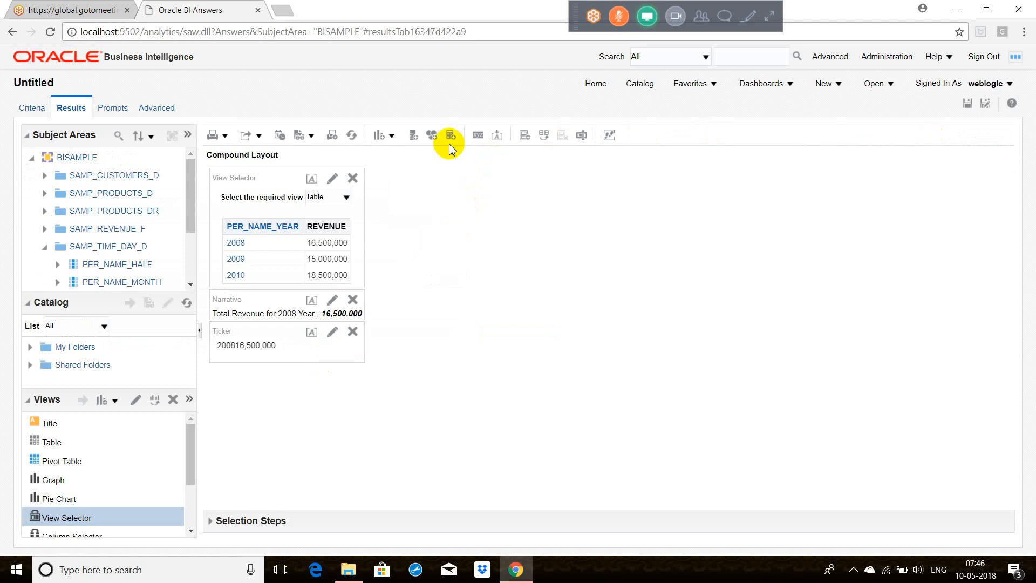
Step: Add a Static Text view to the compound layout and open it for editing
{"action": "left_click", "coordinate": [392, 136]}
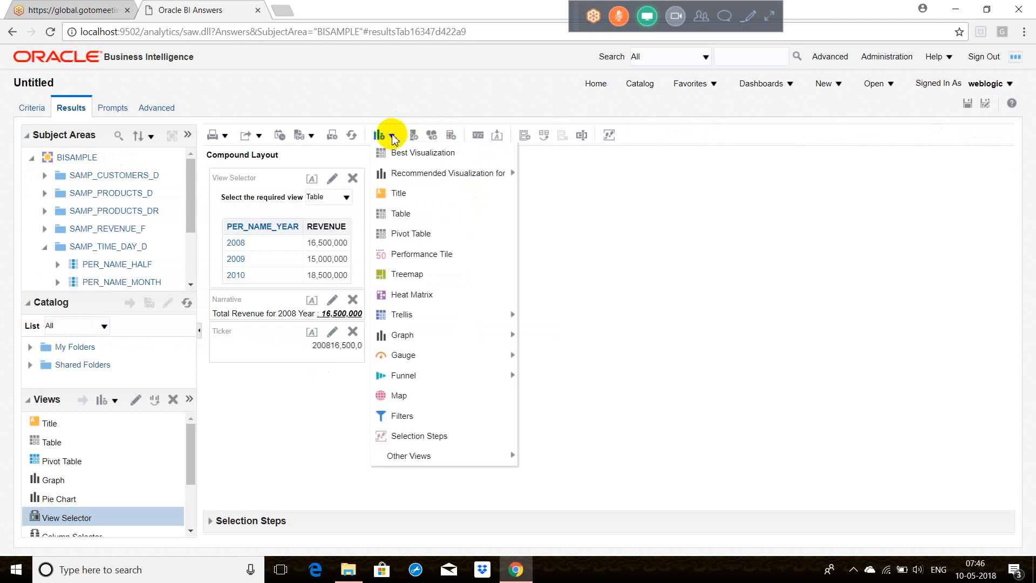
{"action": "mouse_move", "coordinate": [446, 453]}
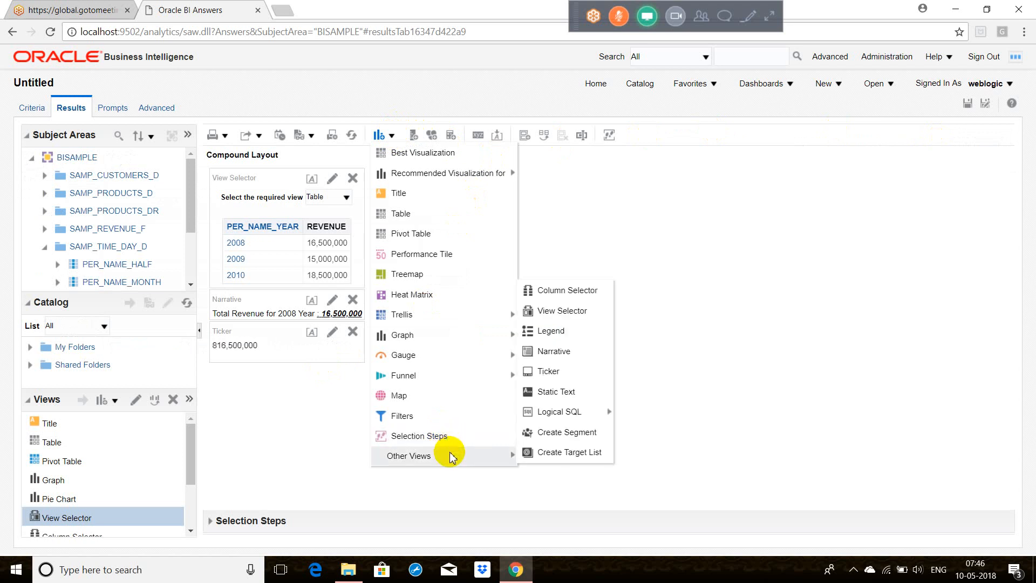
{"action": "left_click", "coordinate": [574, 400]}
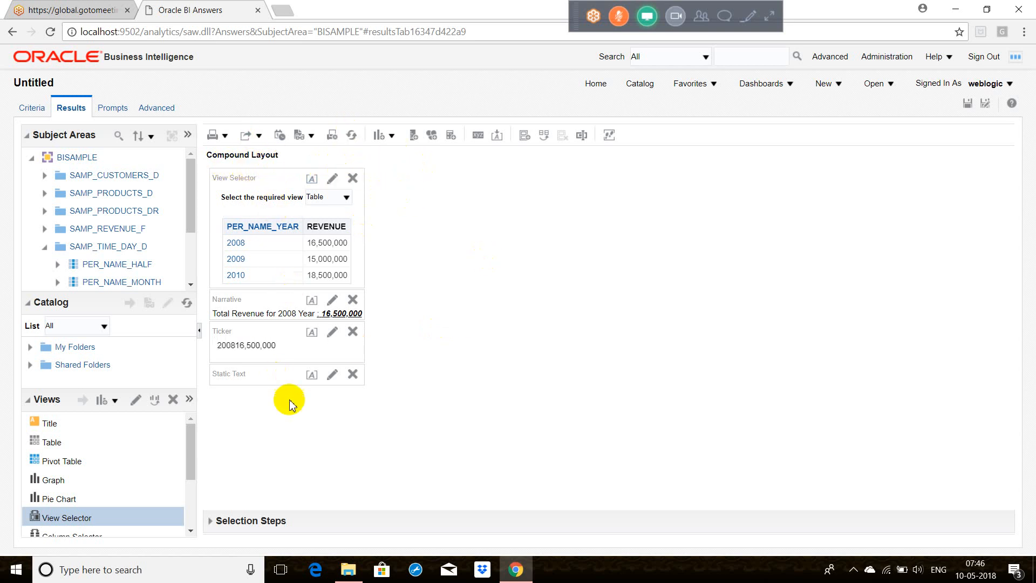
{"action": "left_click", "coordinate": [333, 375]}
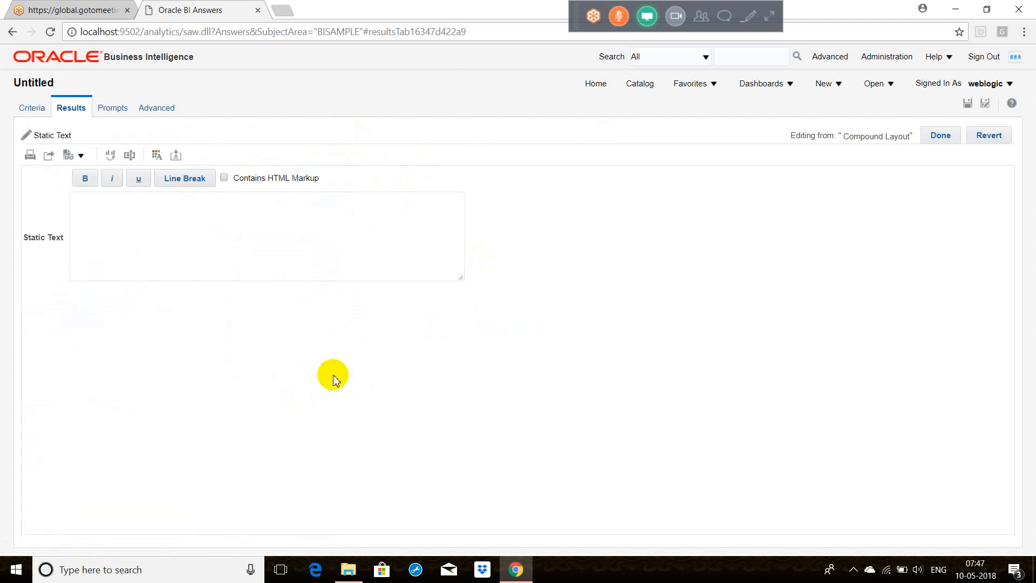
Step: Enter "Welcome to BI World" as the static text, finish editing, and move the Static Text view above the View Selector
{"action": "left_click", "coordinate": [211, 240]}
{"action": "left_click", "coordinate": [942, 137]}
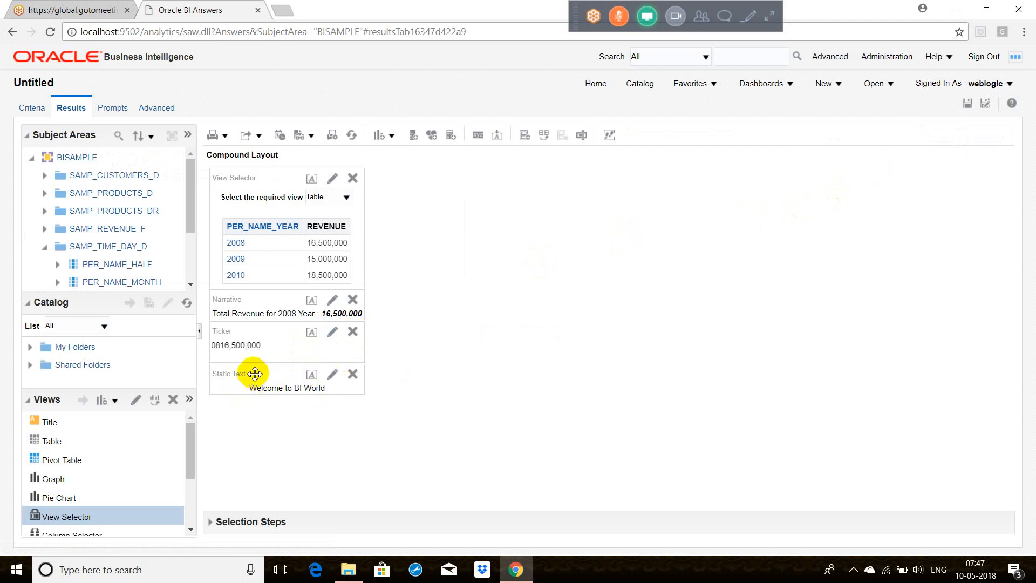
{"action": "left_click_drag", "start_coordinate": [255, 373], "coordinate": [267, 179]}
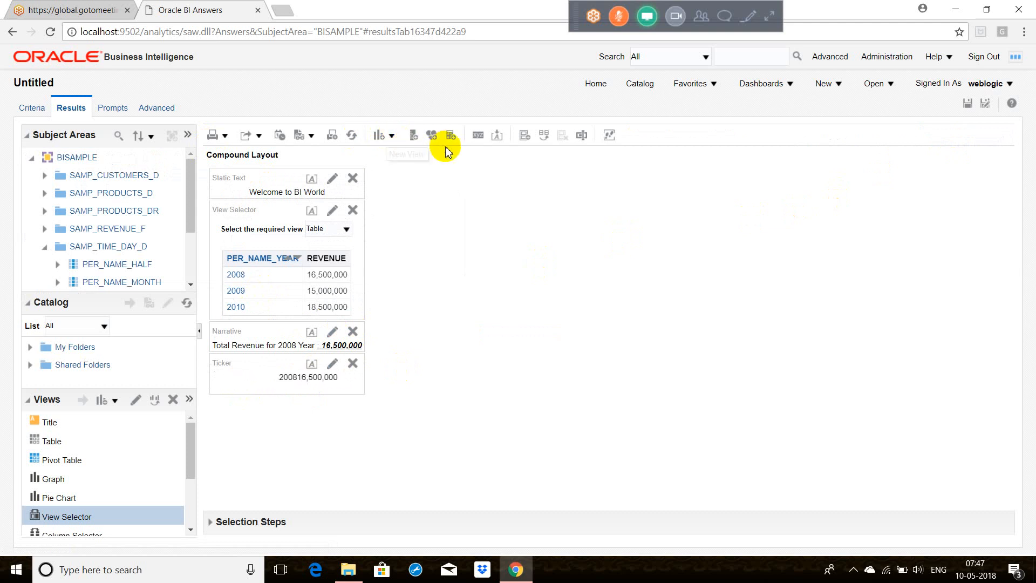
Step: Add a standard Logical SQL view to the compound layout and try to move it beside the other views
{"action": "left_click", "coordinate": [303, 138]}
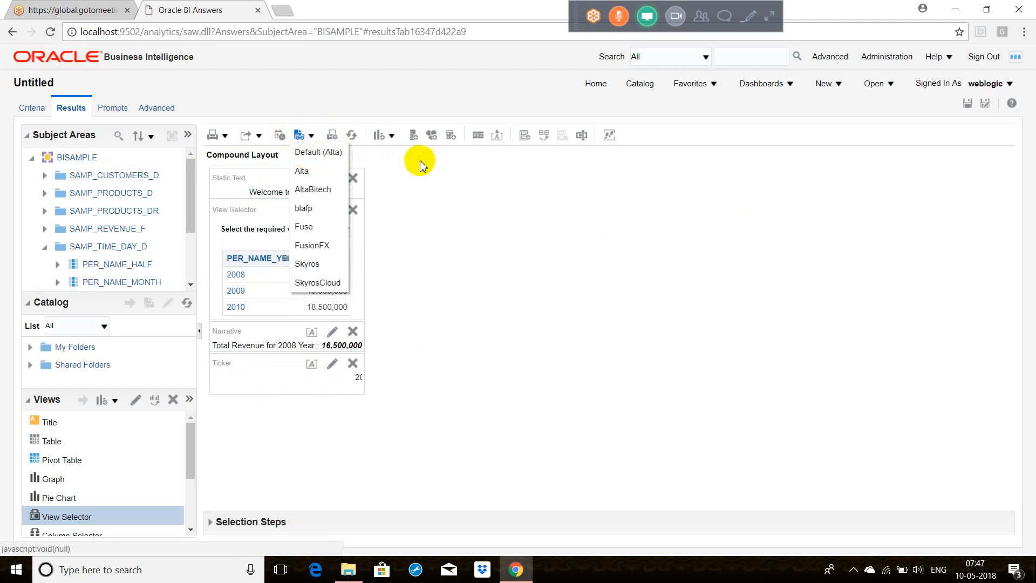
{"action": "left_click", "coordinate": [510, 187]}
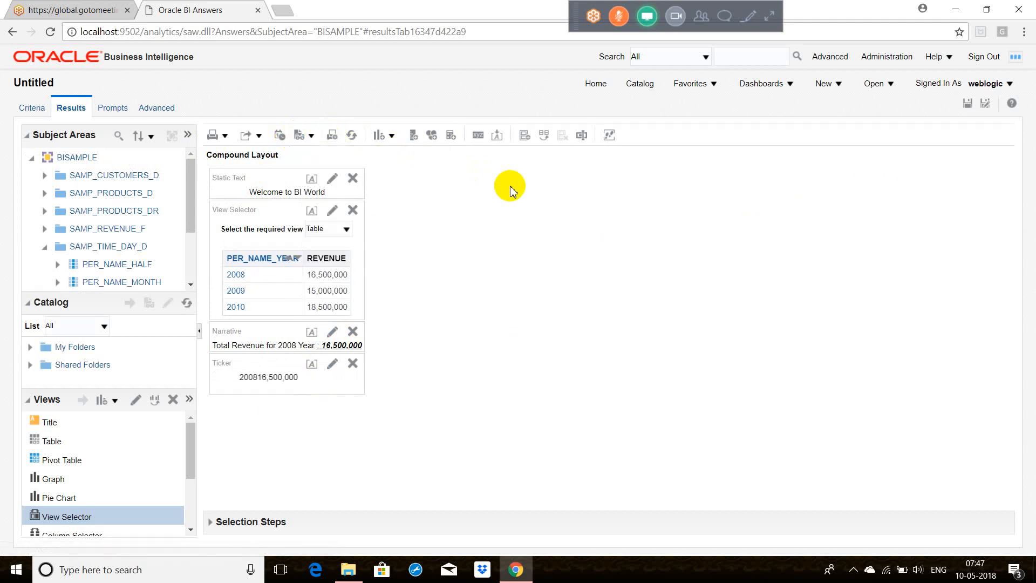
{"action": "left_click", "coordinate": [391, 135]}
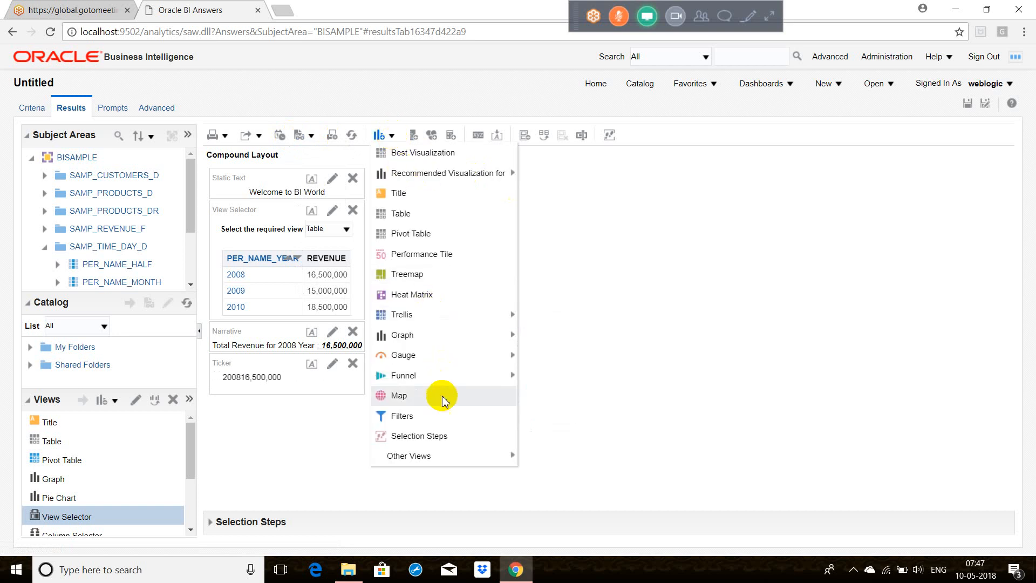
{"action": "mouse_move", "coordinate": [448, 457]}
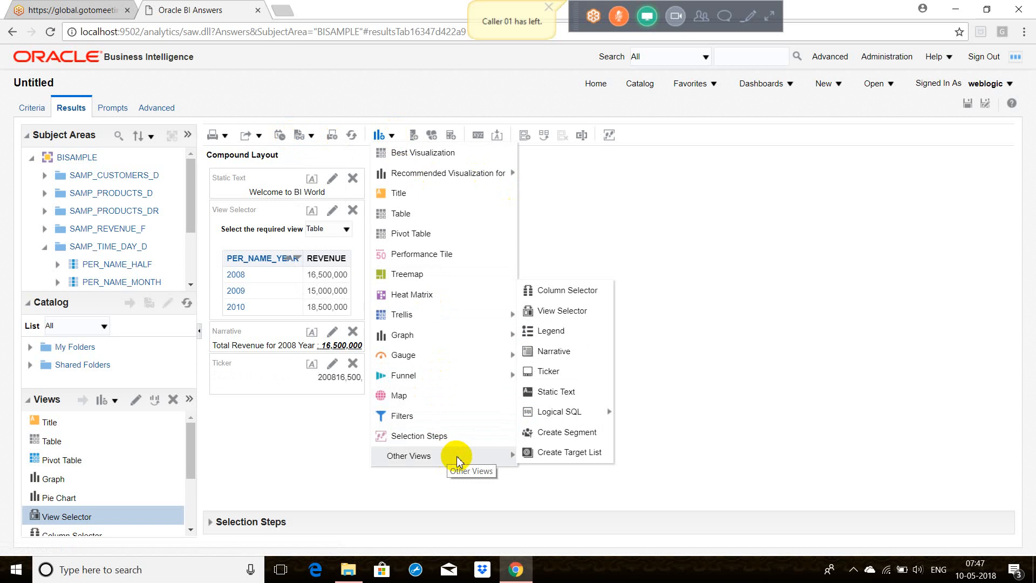
{"action": "mouse_move", "coordinate": [566, 412]}
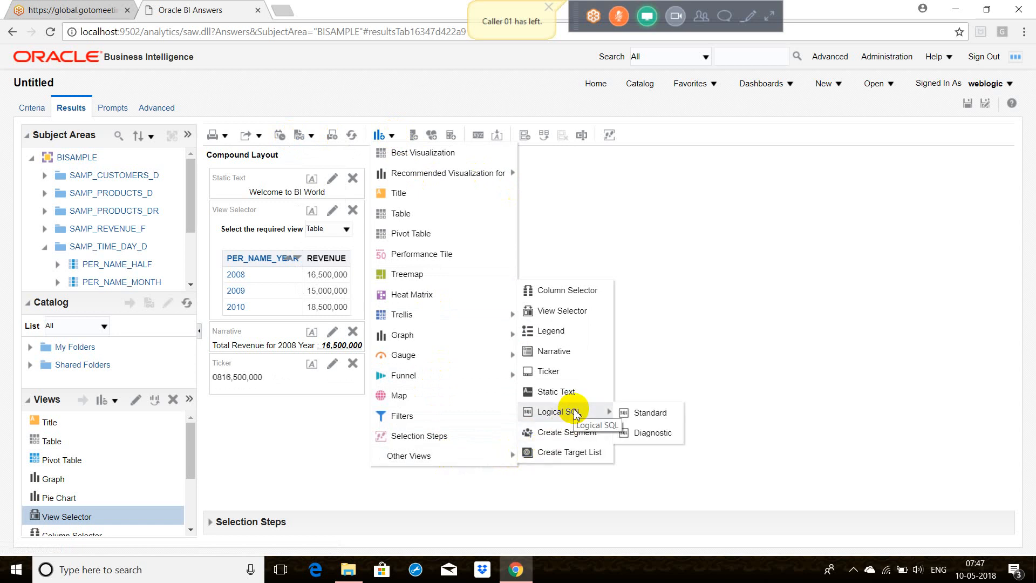
{"action": "left_click", "coordinate": [653, 414]}
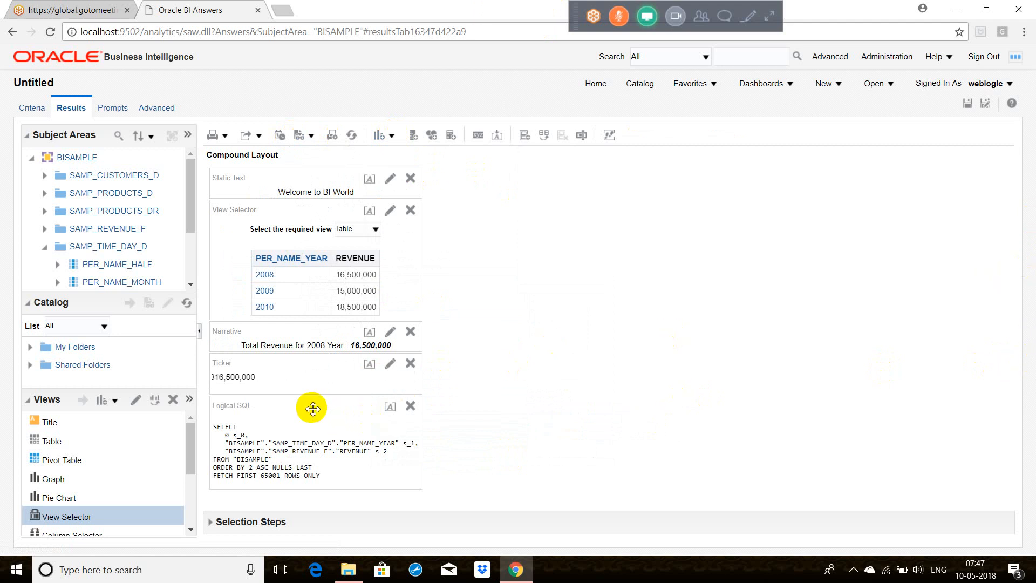
{"action": "left_click_drag", "start_coordinate": [313, 409], "coordinate": [501, 254]}
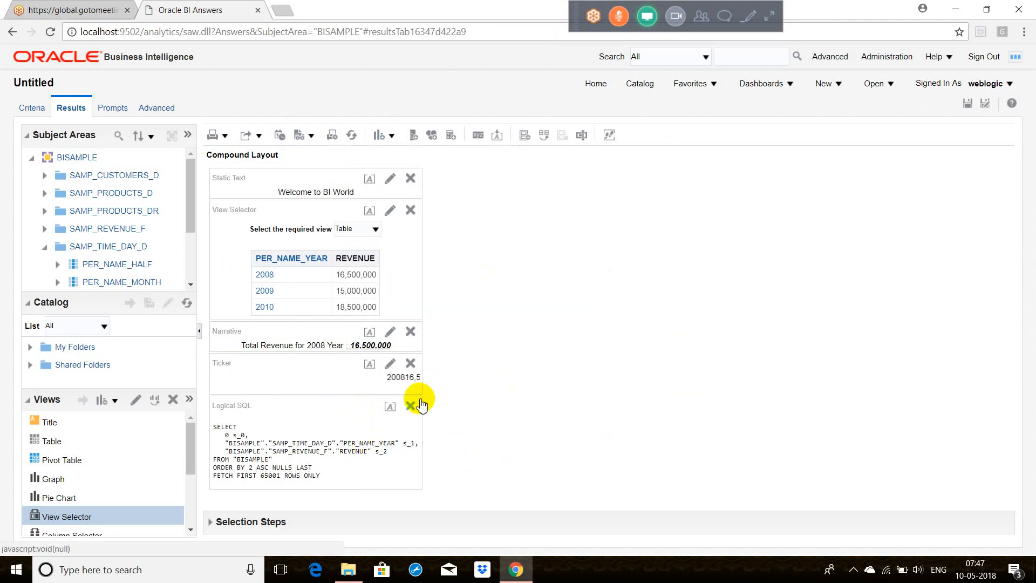
{"action": "left_click", "coordinate": [394, 136]}
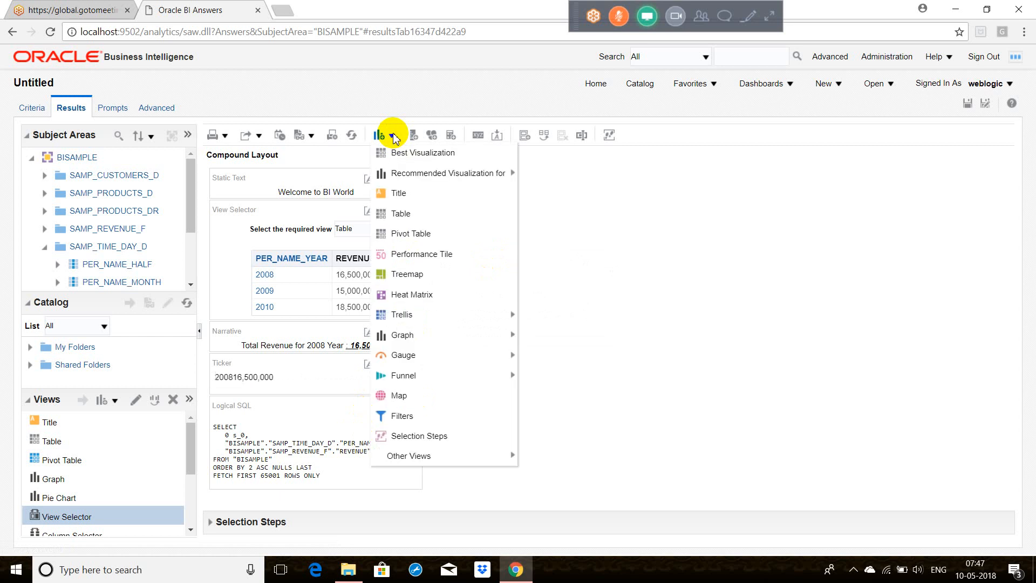
{"action": "mouse_move", "coordinate": [429, 457]}
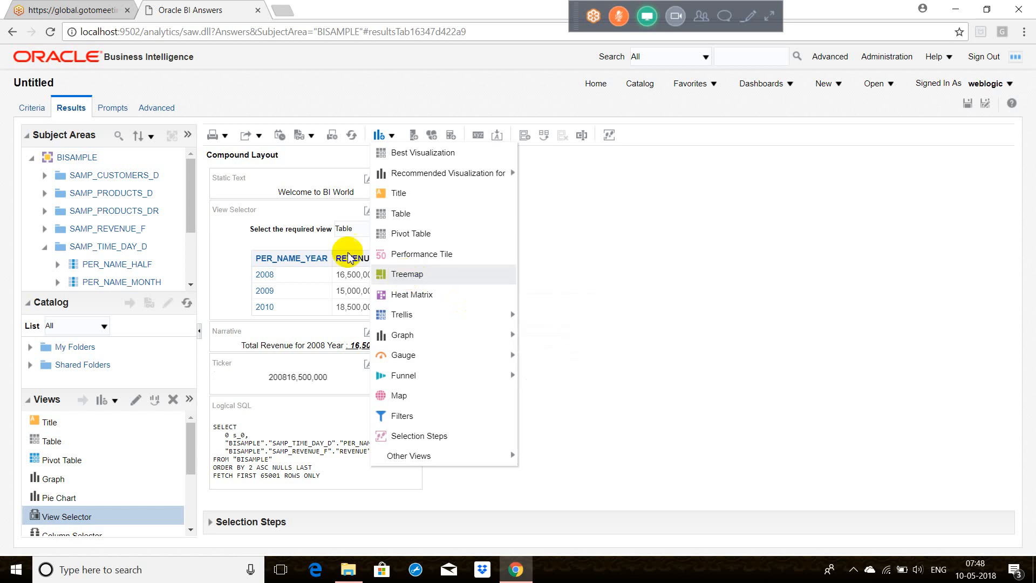
{"action": "left_click", "coordinate": [347, 208]}
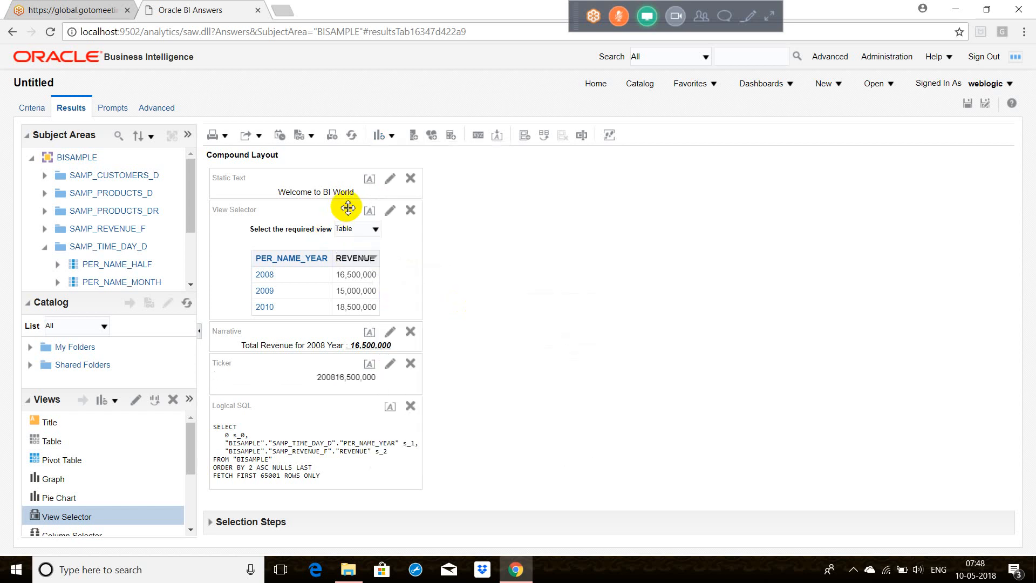
Step: Display Graph, Pivot Table and finally Pie Chart through the view selector, and inspect the revenue of the 2010 and 2008 slices
{"action": "left_click", "coordinate": [376, 230]}
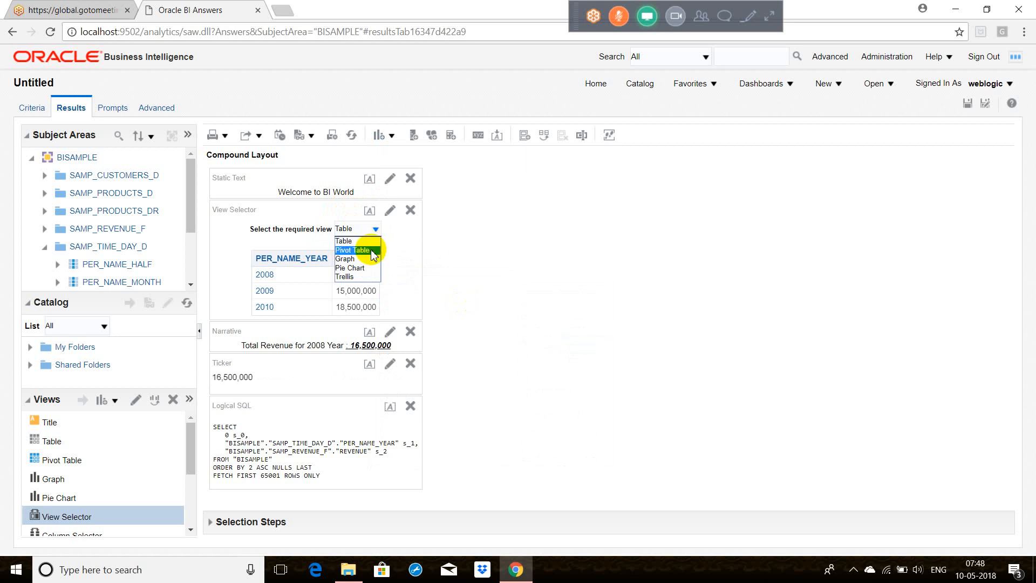
{"action": "left_click", "coordinate": [371, 259]}
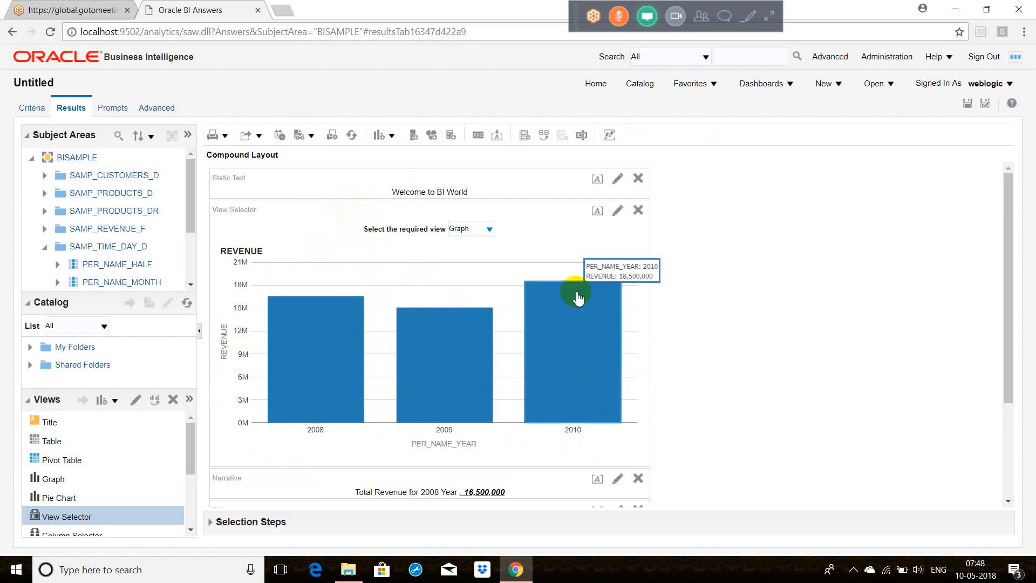
{"action": "left_click", "coordinate": [489, 228]}
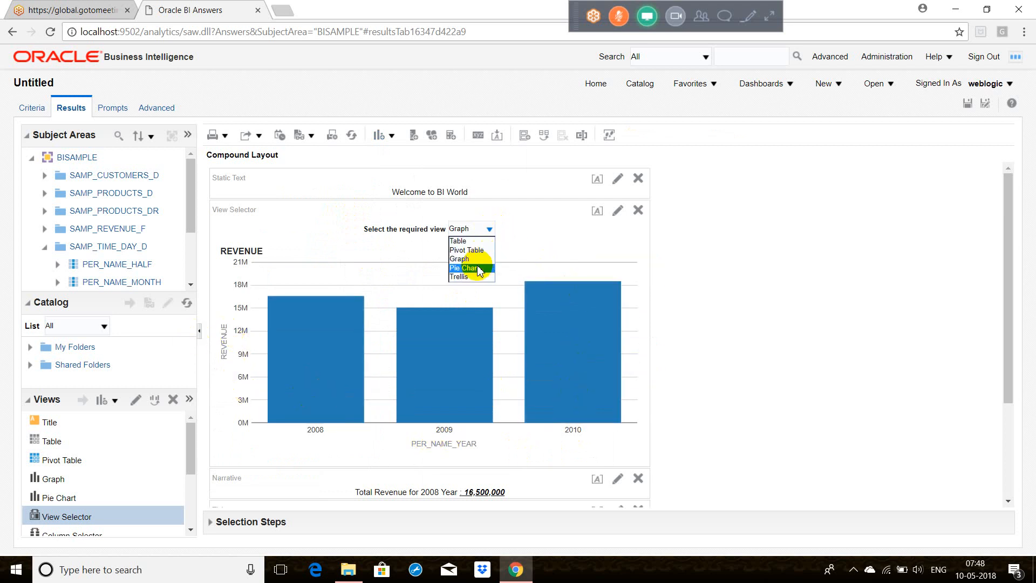
{"action": "left_click", "coordinate": [468, 251]}
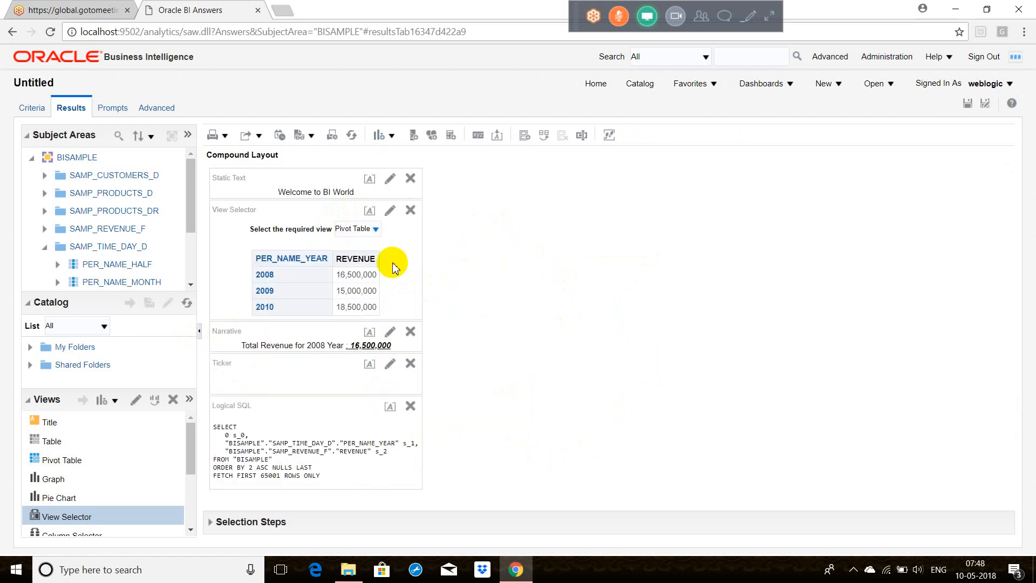
{"action": "left_click", "coordinate": [376, 229]}
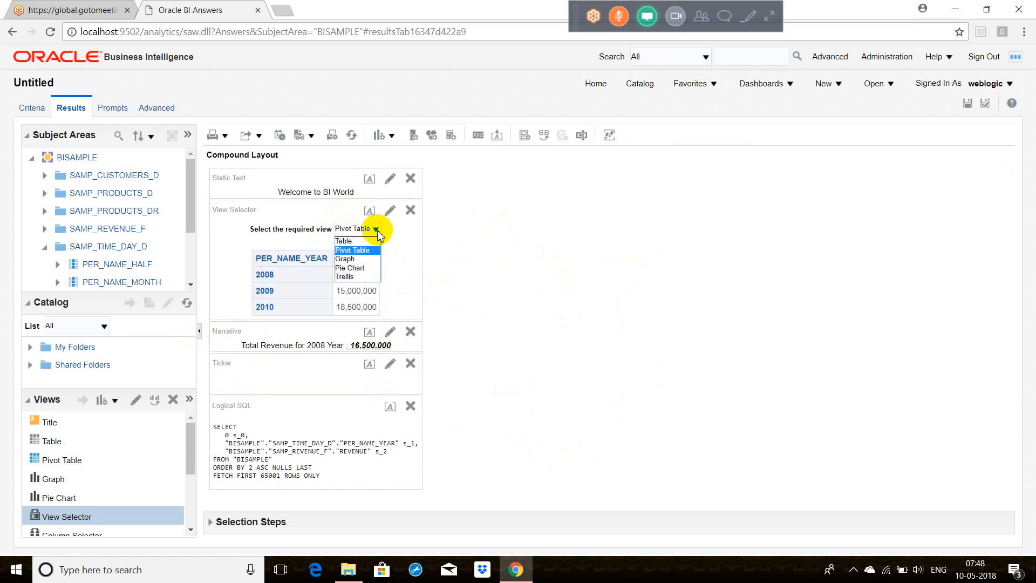
{"action": "left_click", "coordinate": [351, 269]}
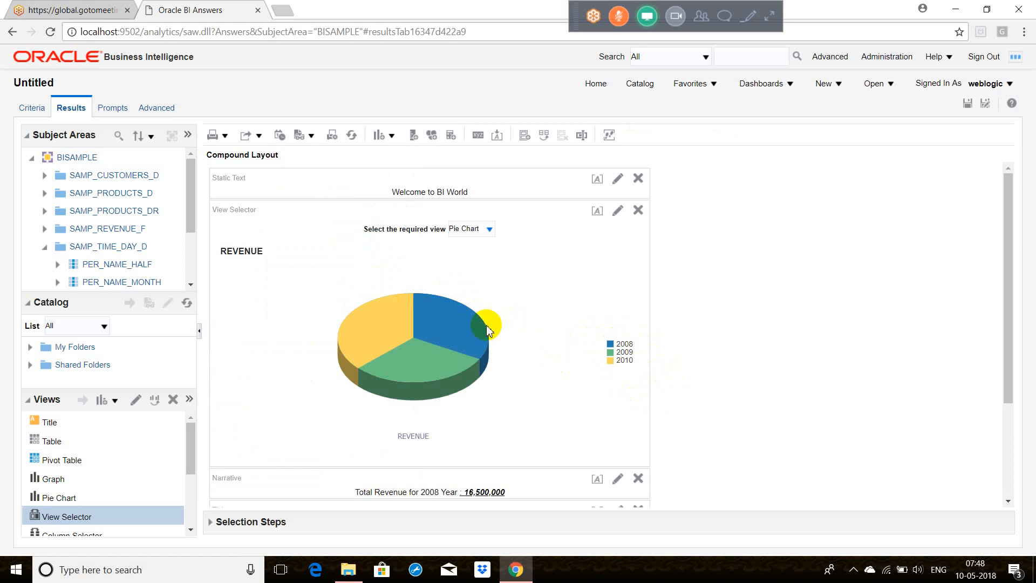
{"action": "mouse_move", "coordinate": [392, 337]}
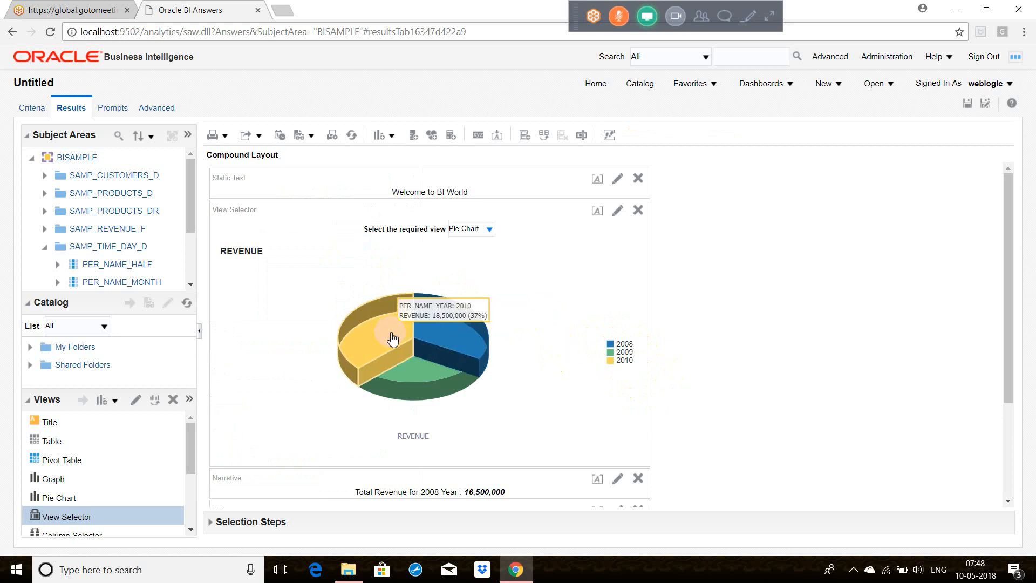
{"action": "mouse_move", "coordinate": [446, 336]}
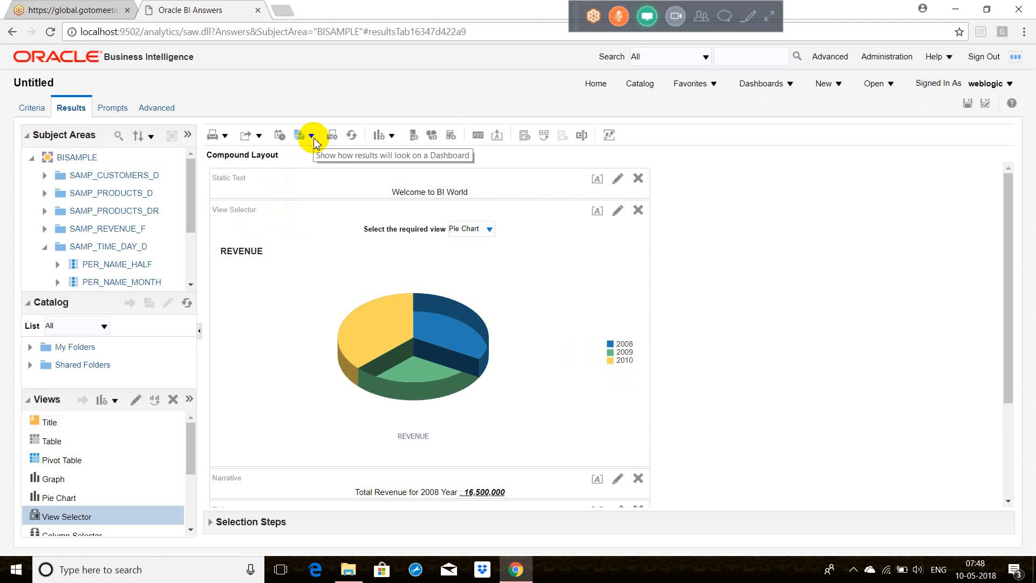
{"action": "left_click", "coordinate": [392, 137]}
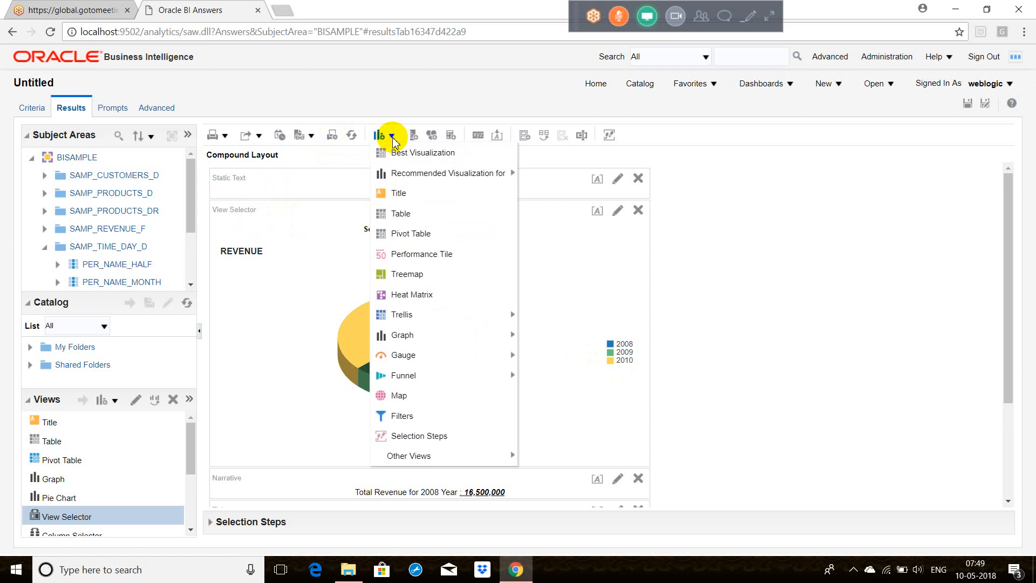
{"action": "mouse_move", "coordinate": [463, 456]}
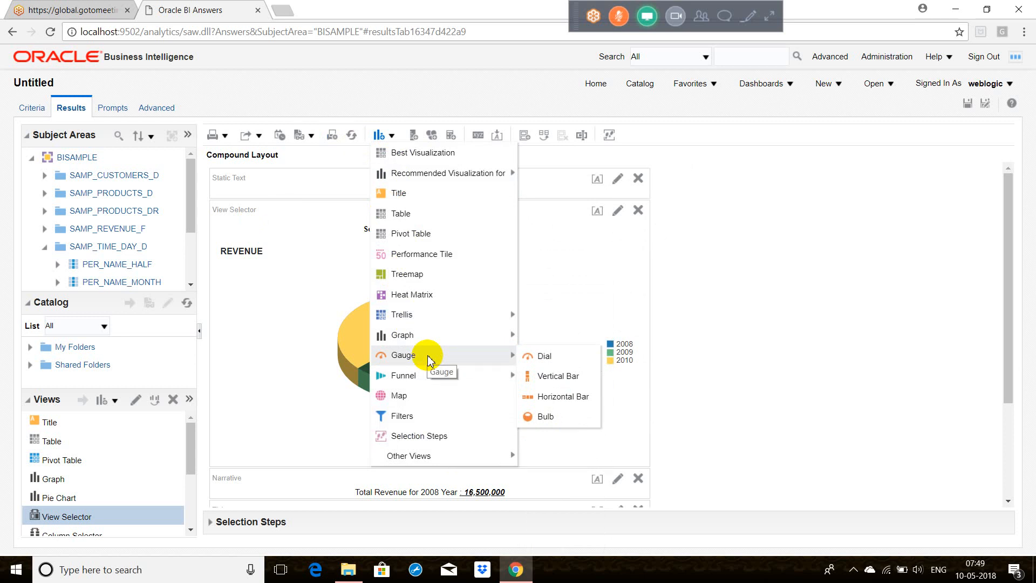
{"action": "left_click", "coordinate": [739, 268]}
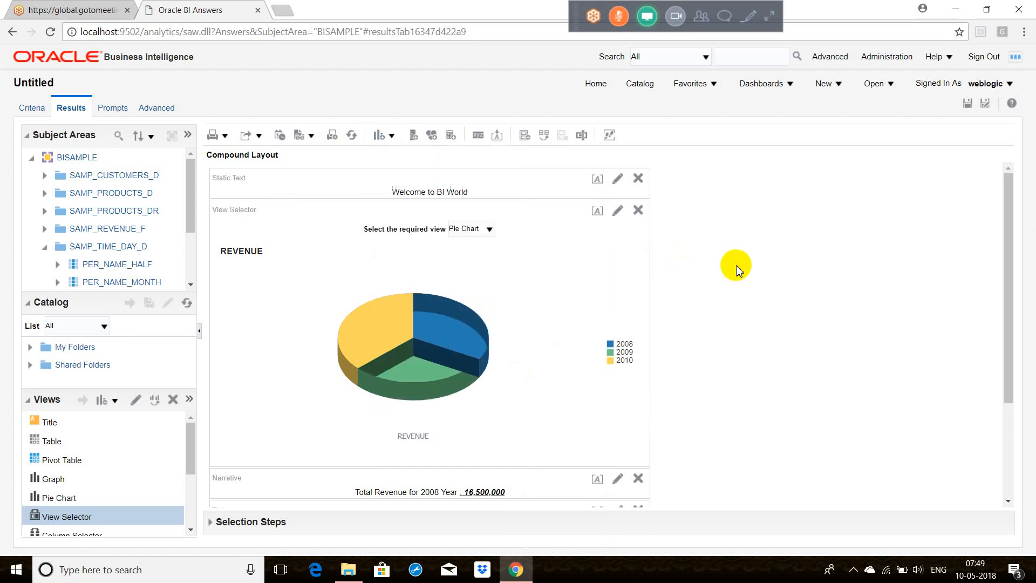
{"action": "left_click", "coordinate": [392, 135]}
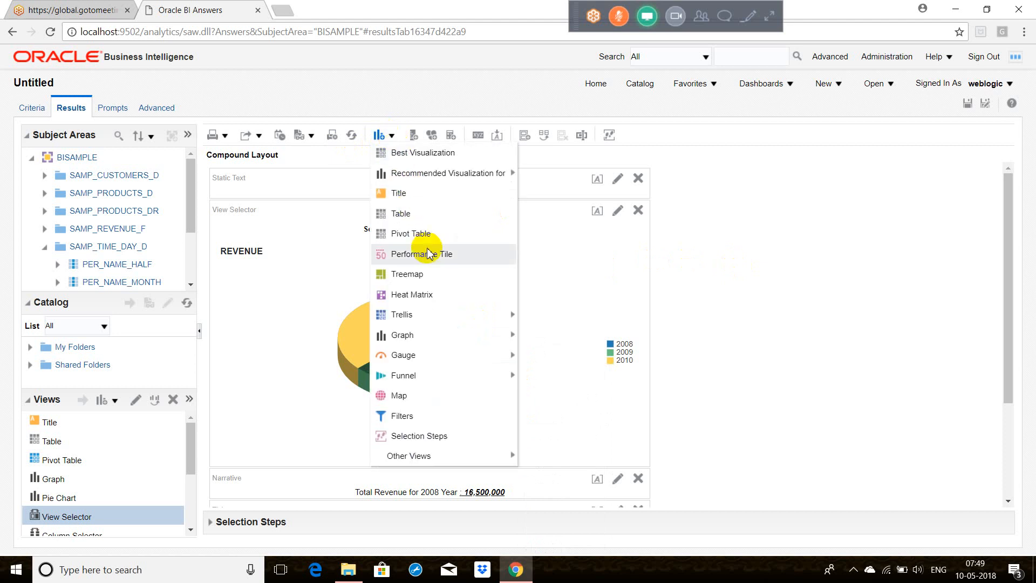
{"action": "mouse_move", "coordinate": [417, 340]}
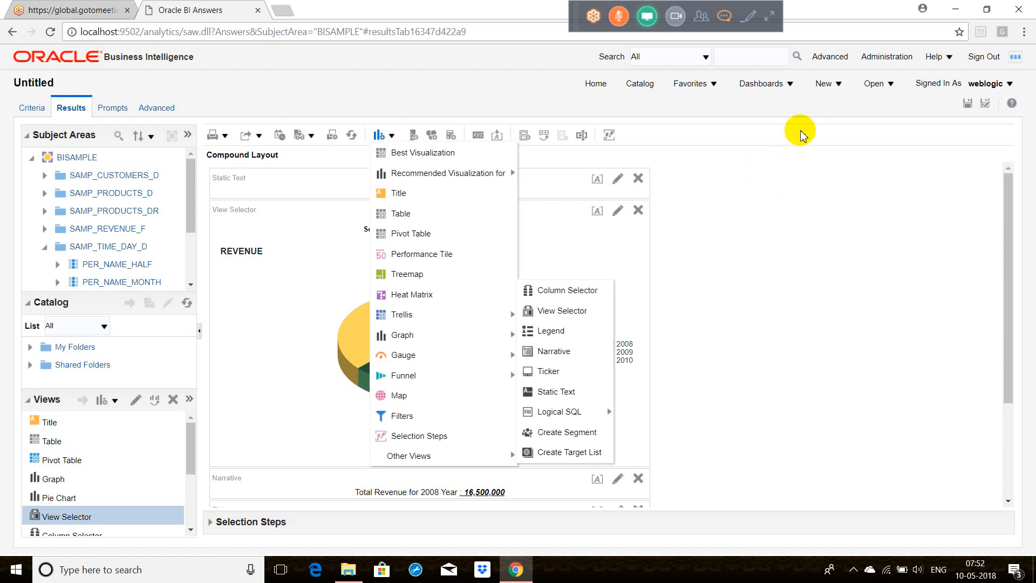
Step: Start creating a new published Report from the unsaved analysis
{"action": "left_click", "coordinate": [831, 86]}
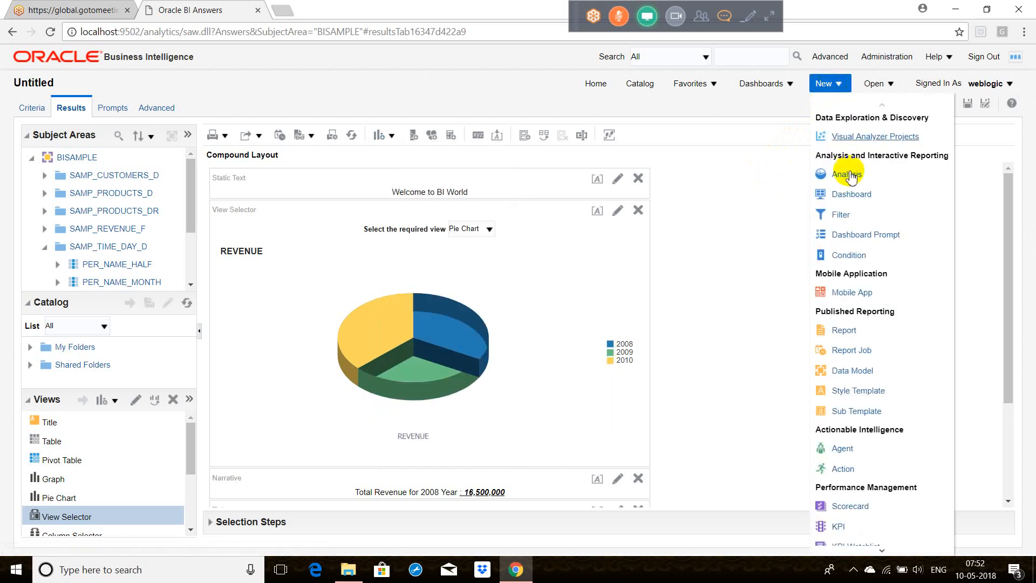
{"action": "left_click", "coordinate": [844, 330]}
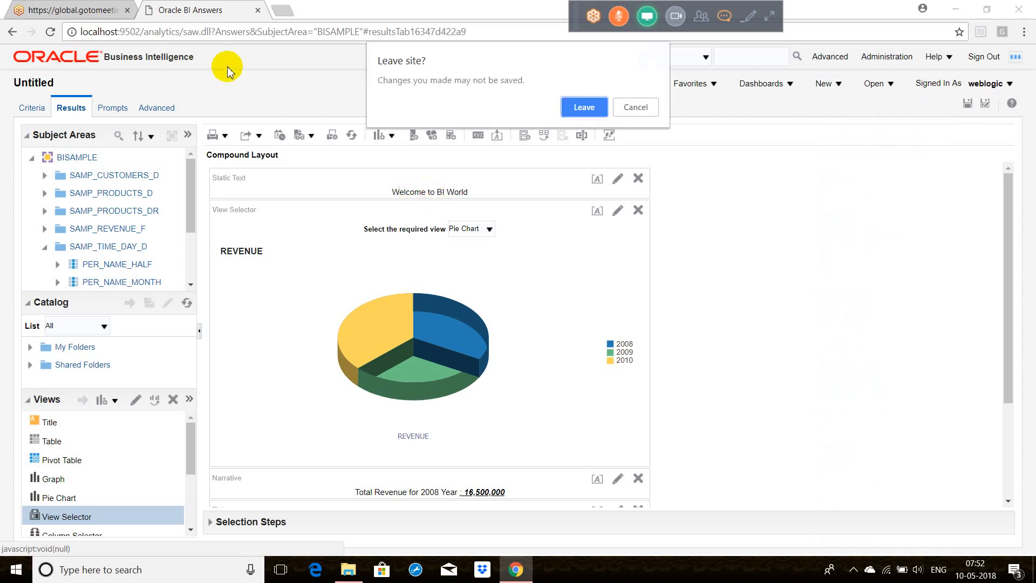